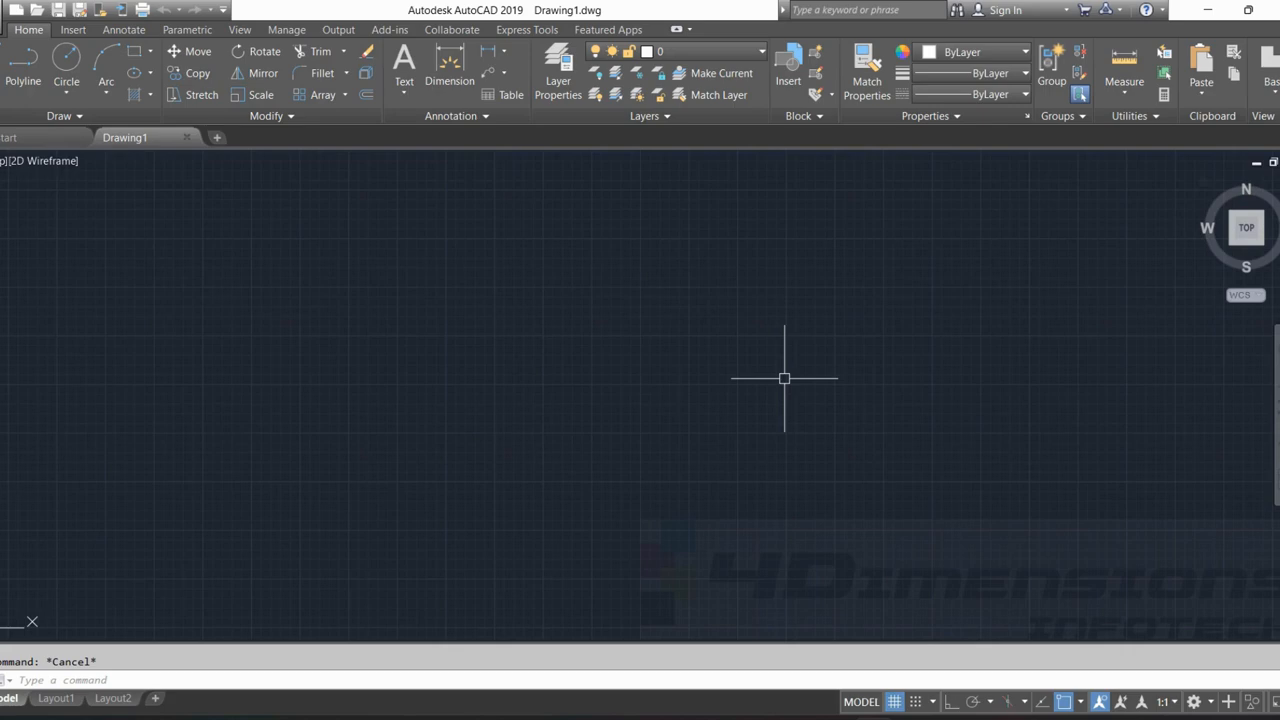
Draw a rectangle 1500 wide and 1000 high from a freely picked first corner.
text(rec)
key(Return)
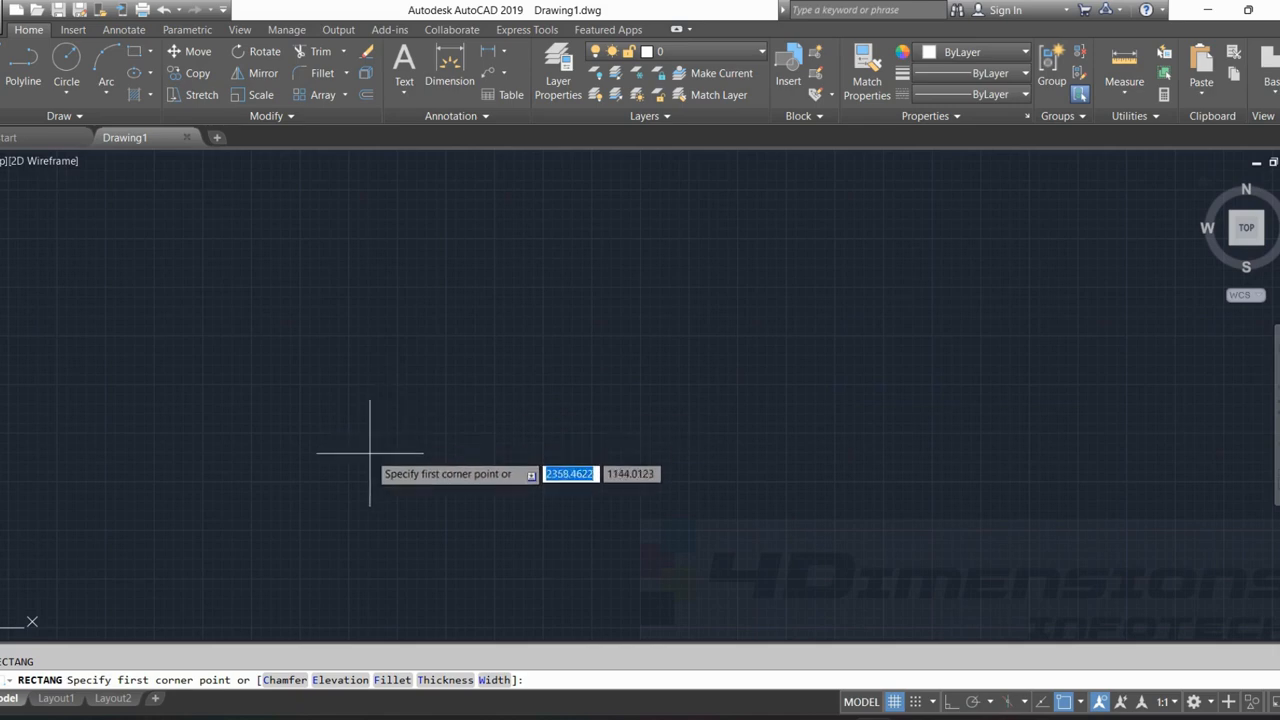
click(343, 501)
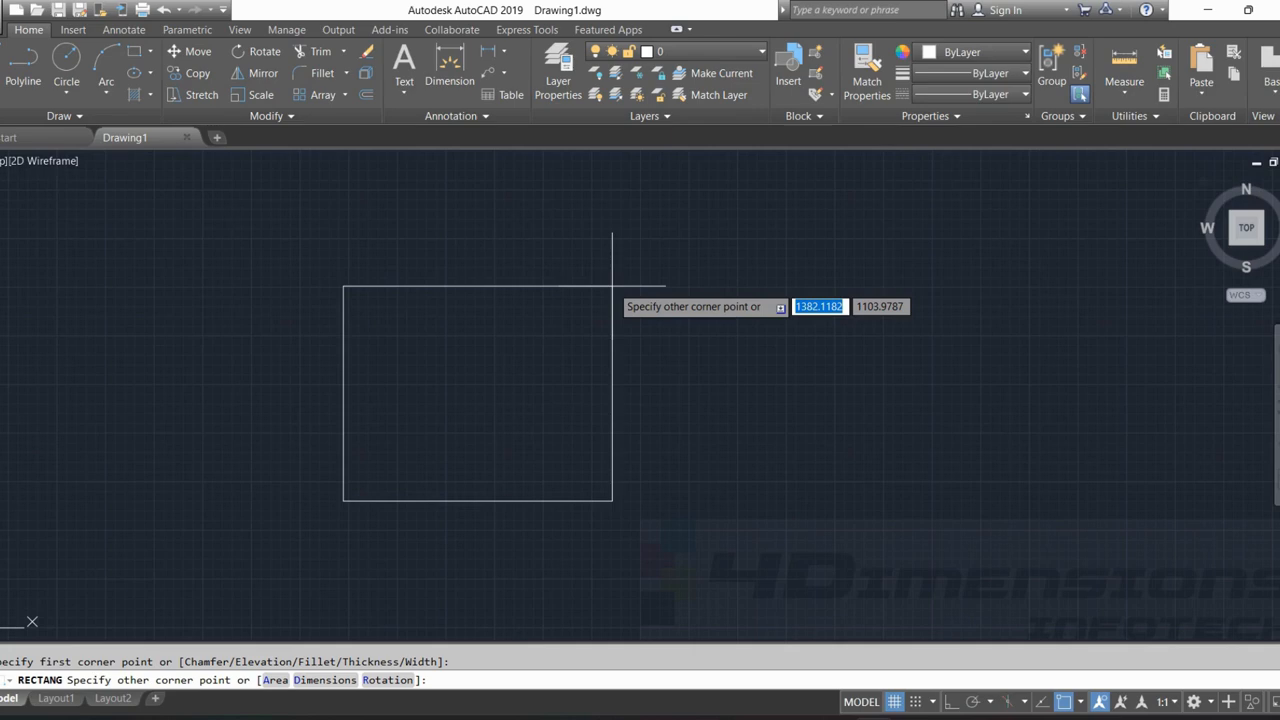
text(1500)
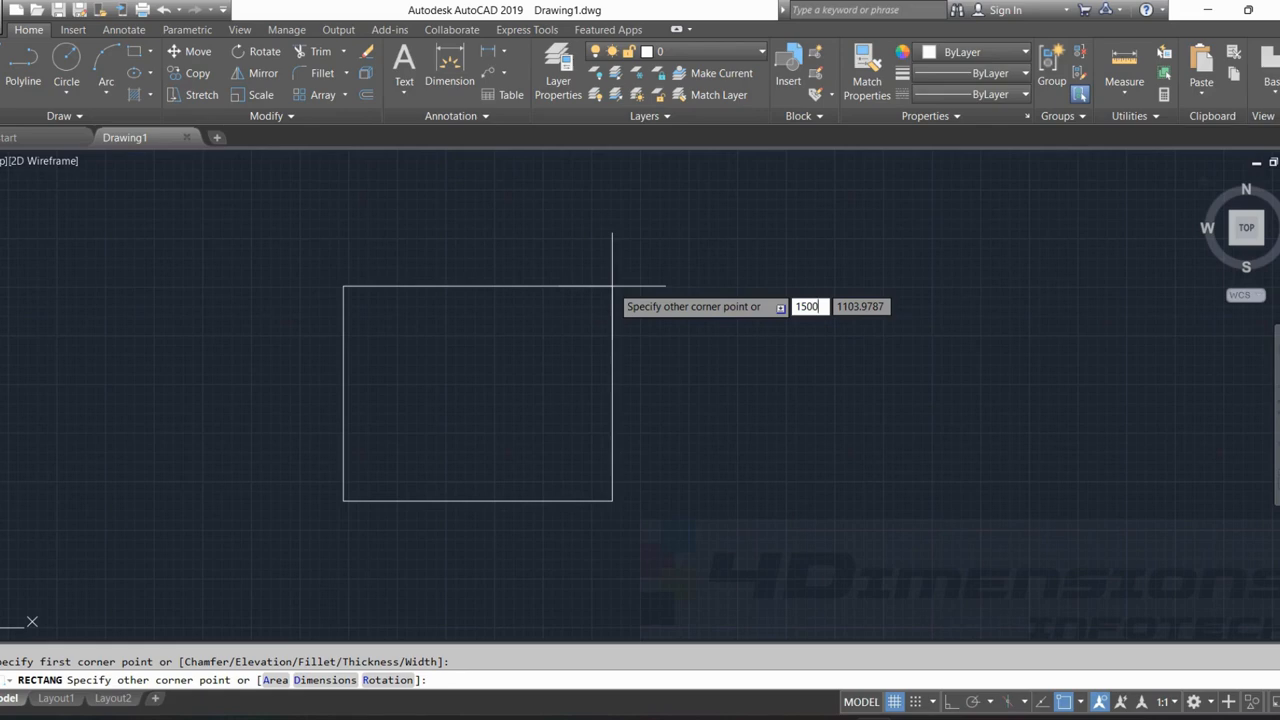
key(Tab)
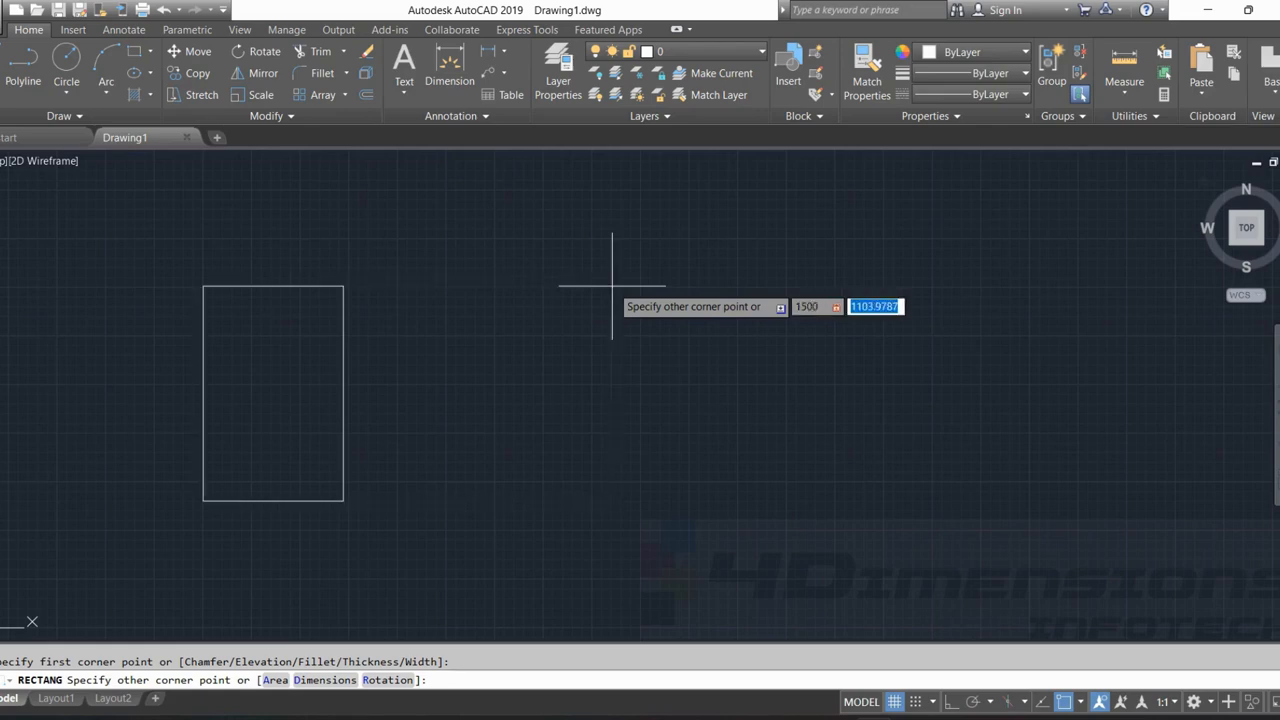
text(1000)
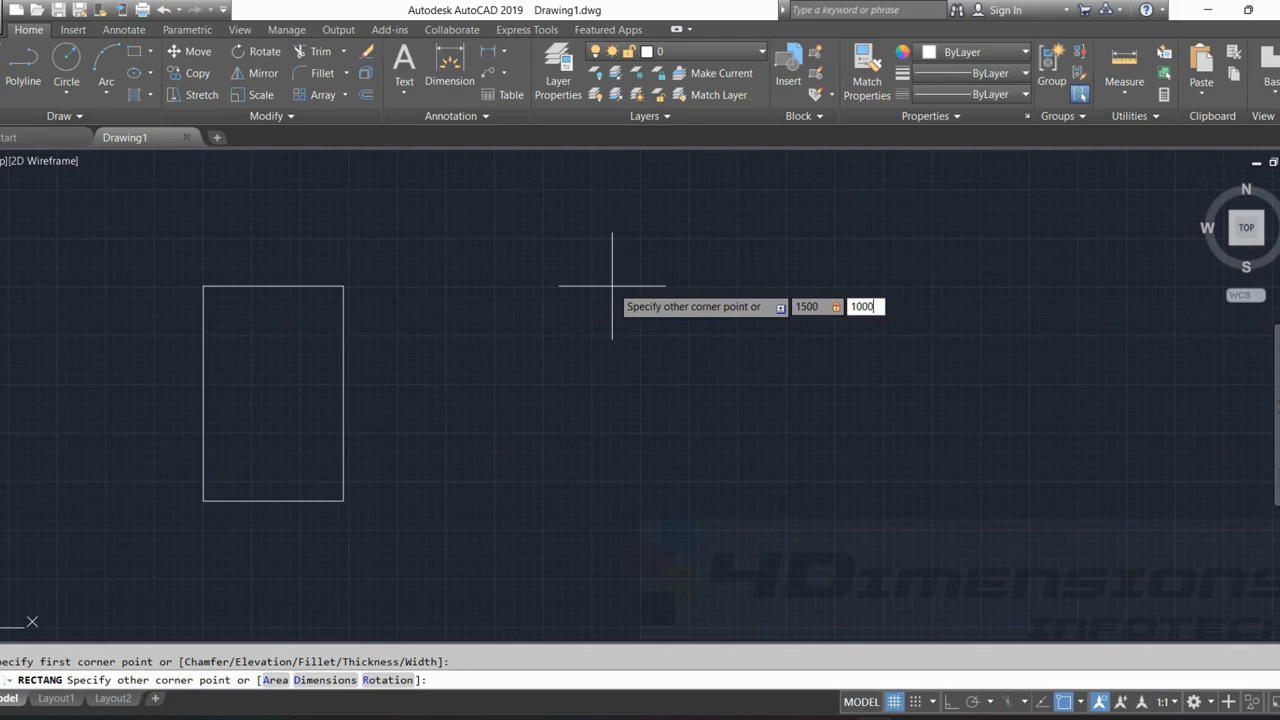
key(Return)
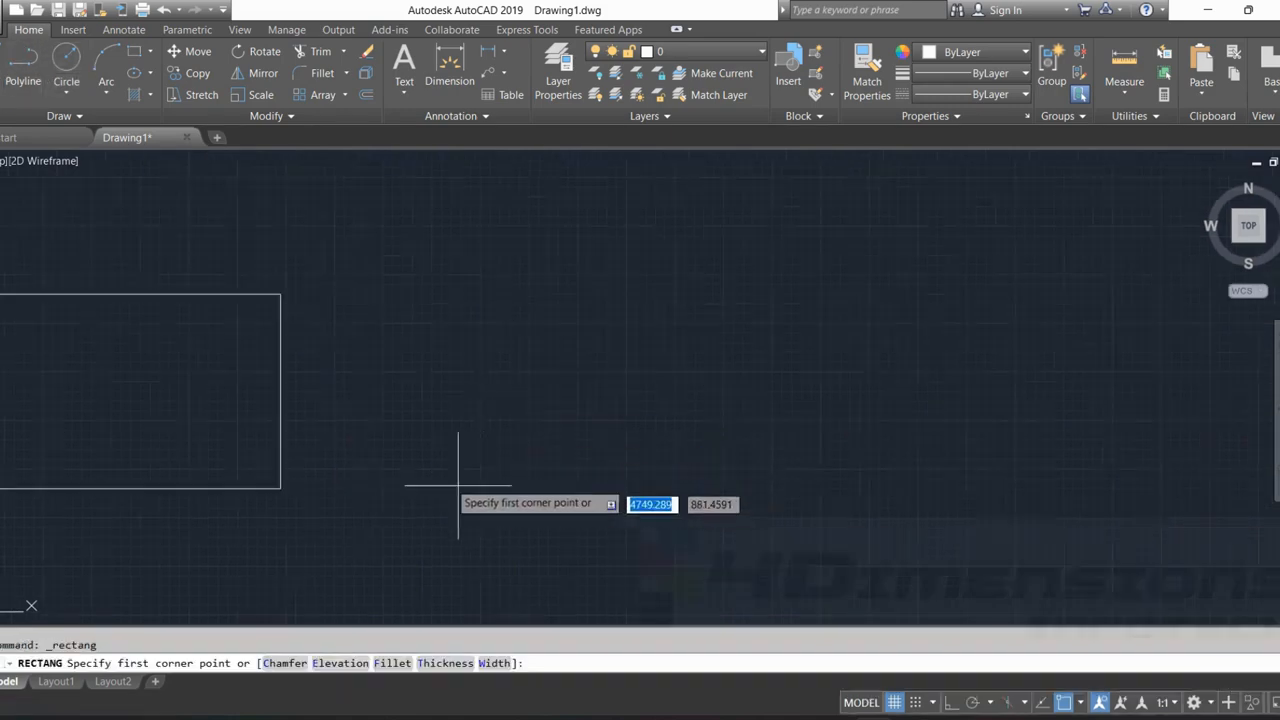
Draw a second rectangle, 500 wide and 200 high, to the right of the 1500 by 1000 rectangle.
click(445, 475)
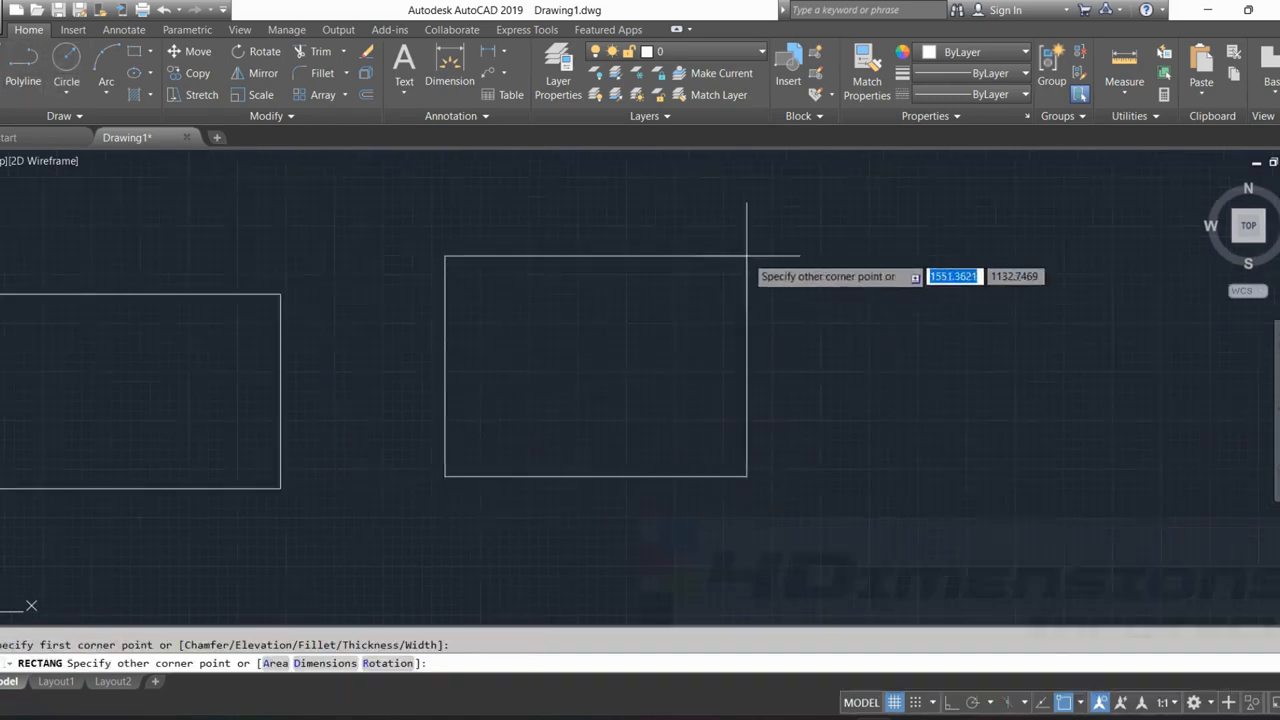
middle_drag(798, 256, 751, 288)
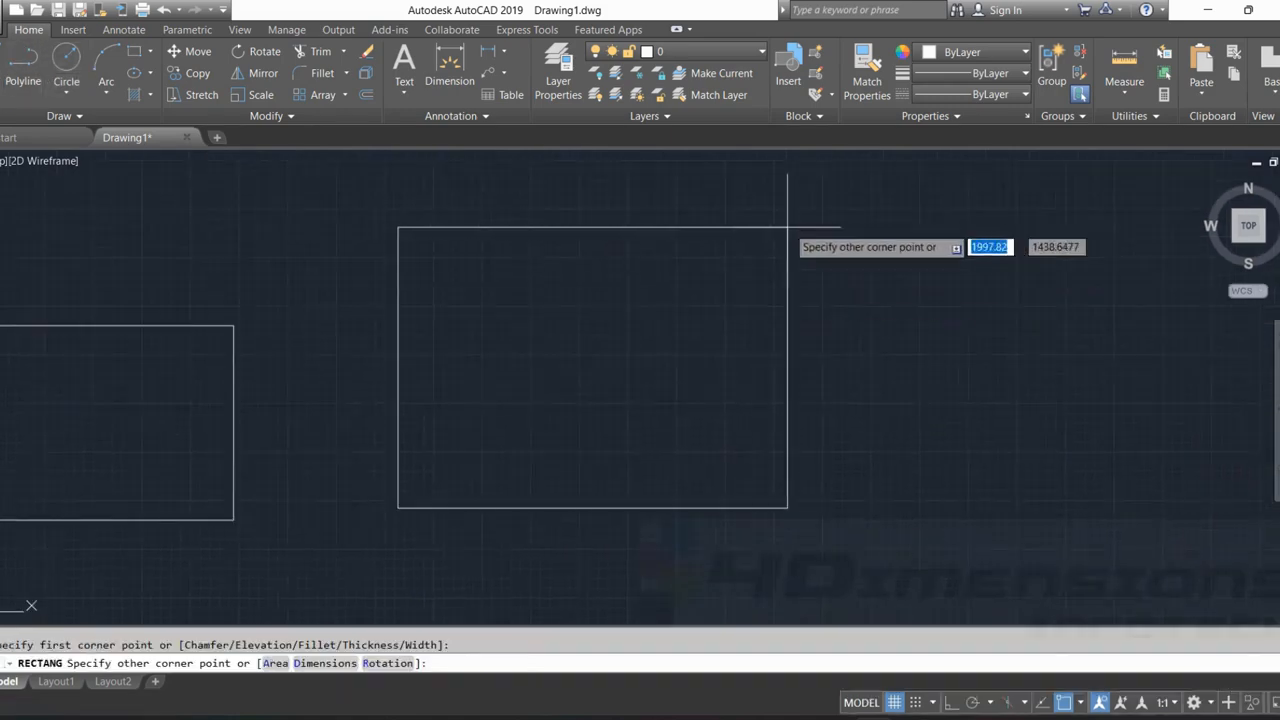
mouse_move(796, 240)
middle_down()
mouse_move(789, 249)
mouse_move(1024, 255)
middle_up()
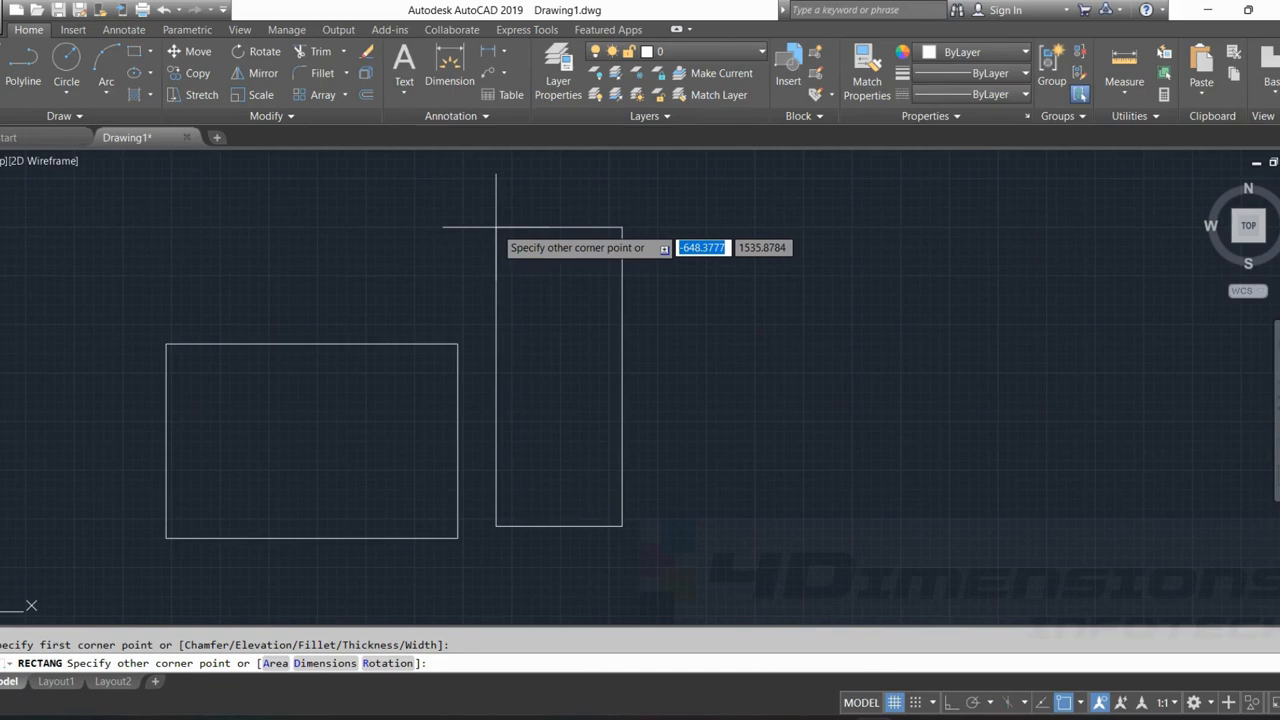
middle_drag(496, 227, 492, 201)
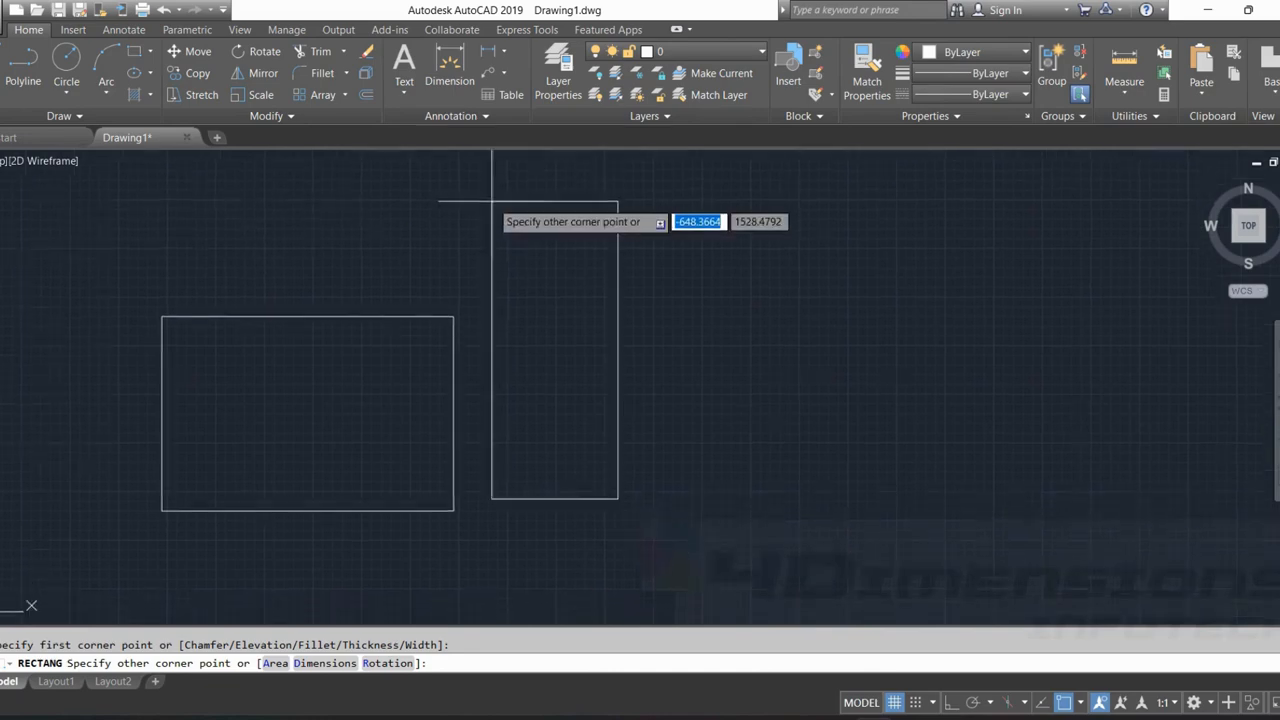
middle_drag(536, 392, 620, 182)
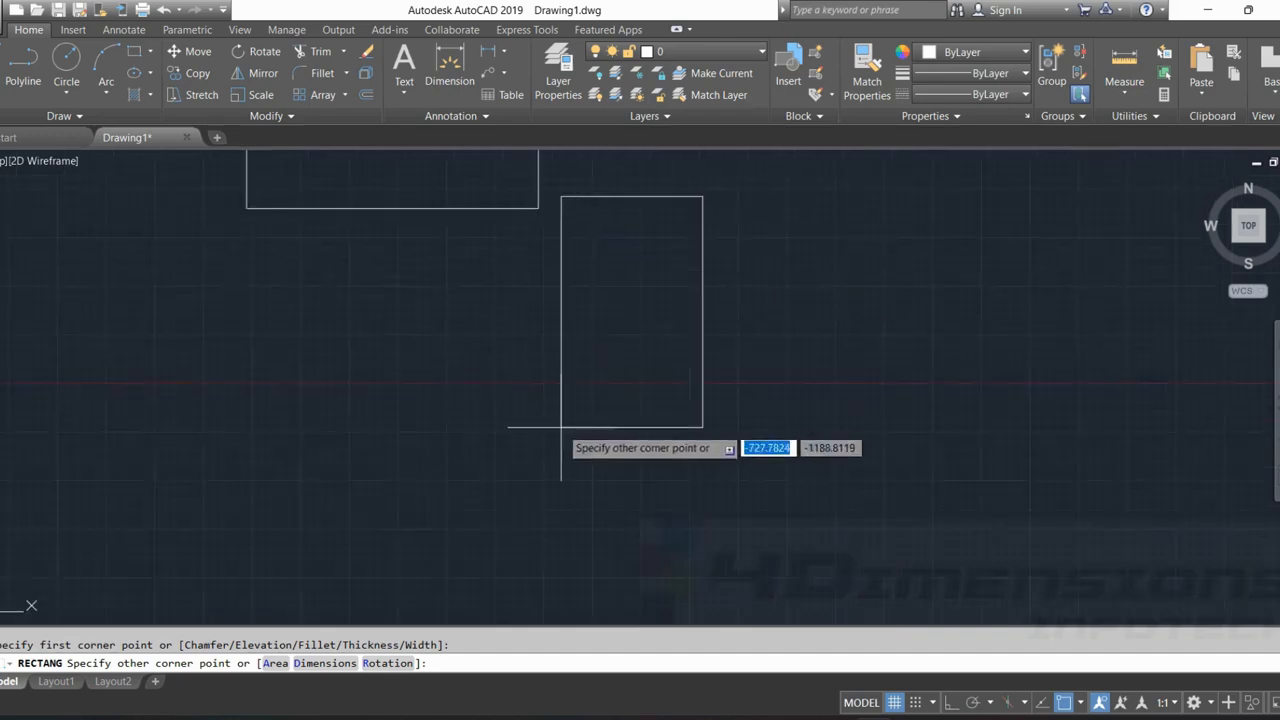
middle_drag(562, 428, 544, 485)
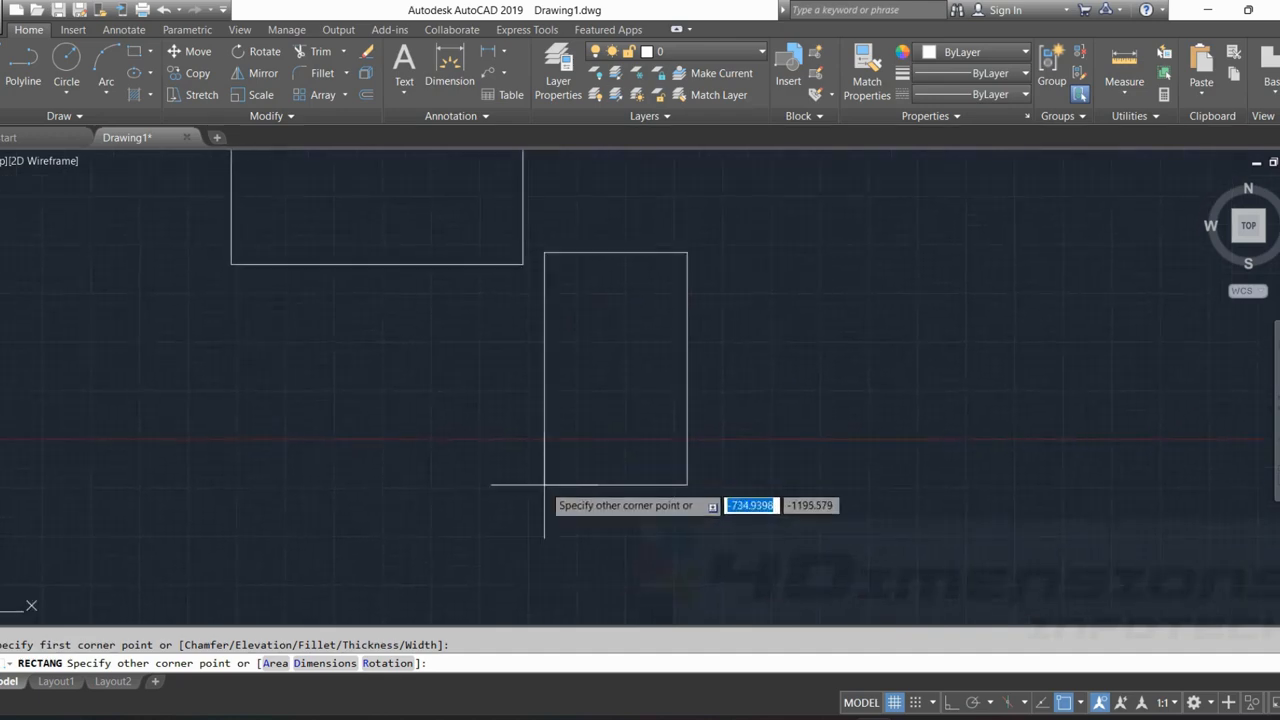
middle_drag(780, 397, 636, 475)
middle_drag(933, 558, 851, 444)
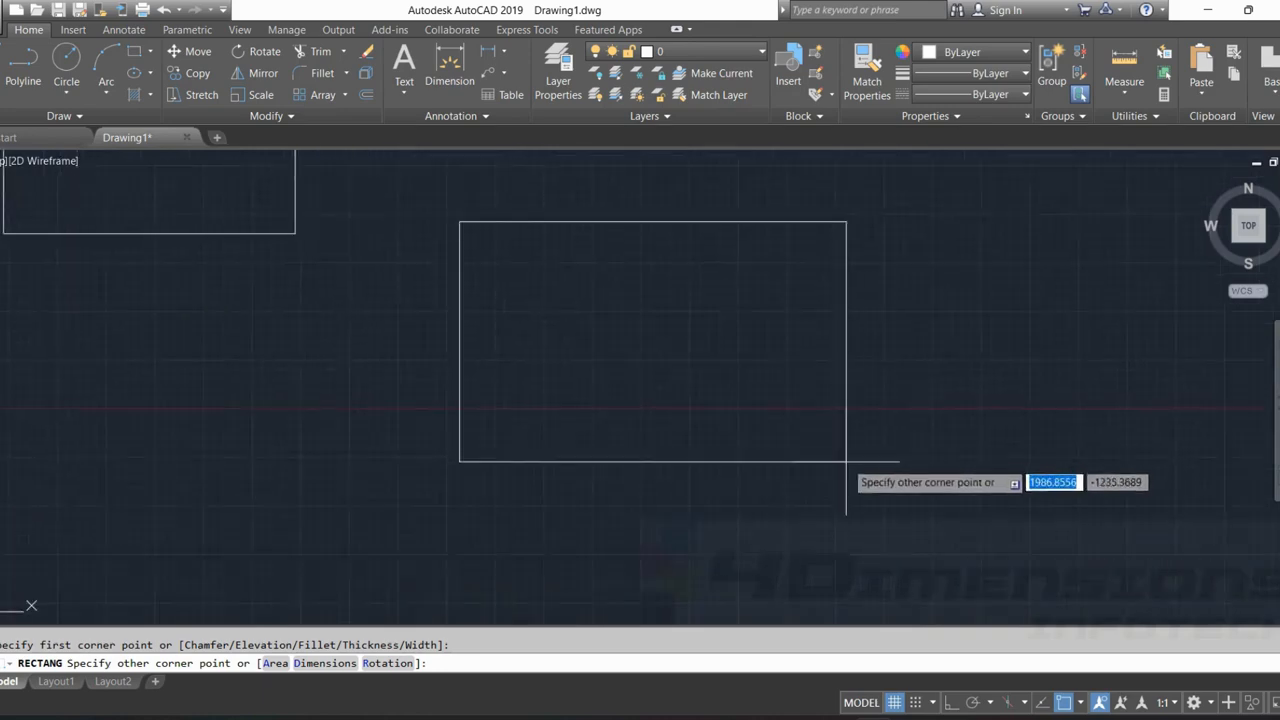
middle_drag(846, 462, 881, 611)
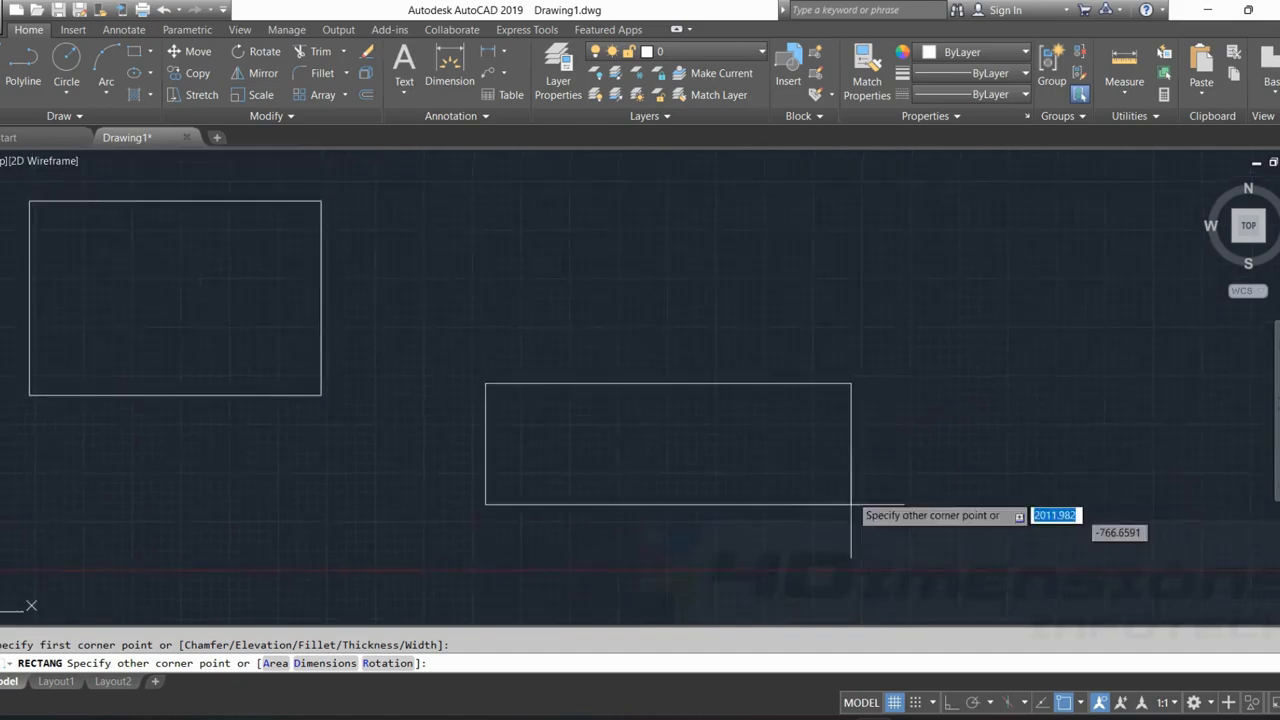
middle_drag(869, 268, 804, 450)
middle_drag(799, 351, 803, 284)
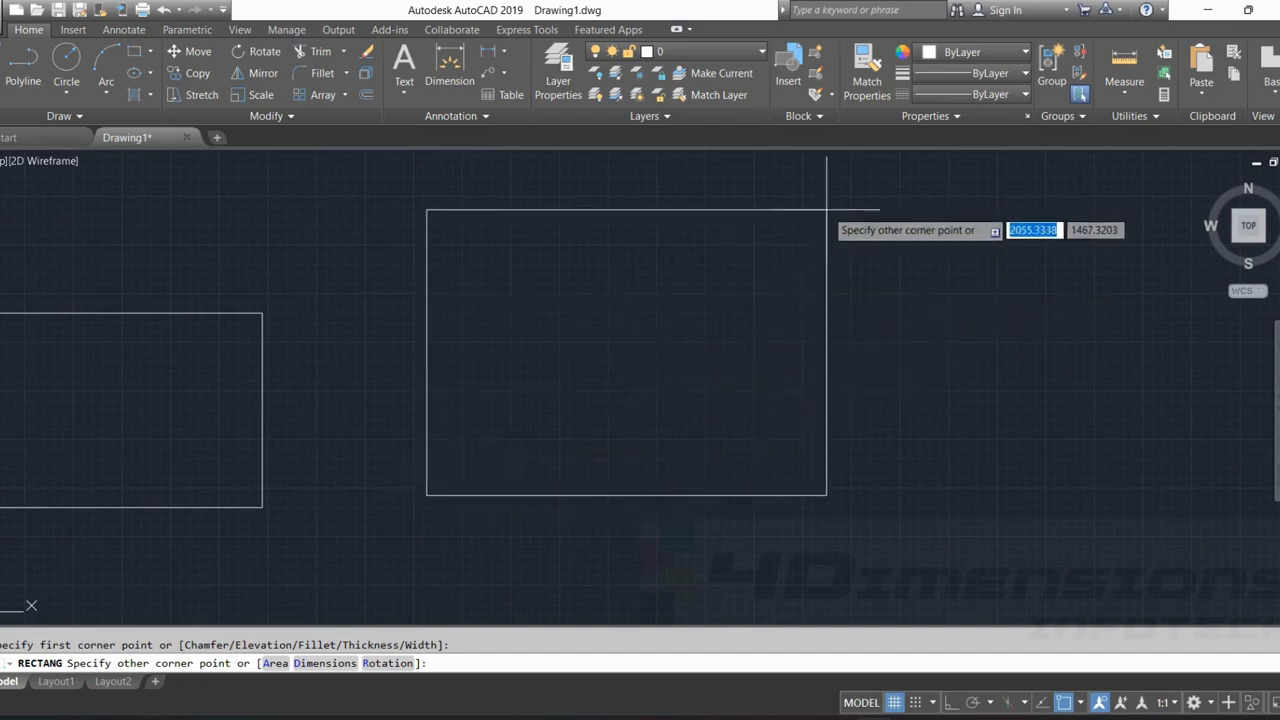
text(500)
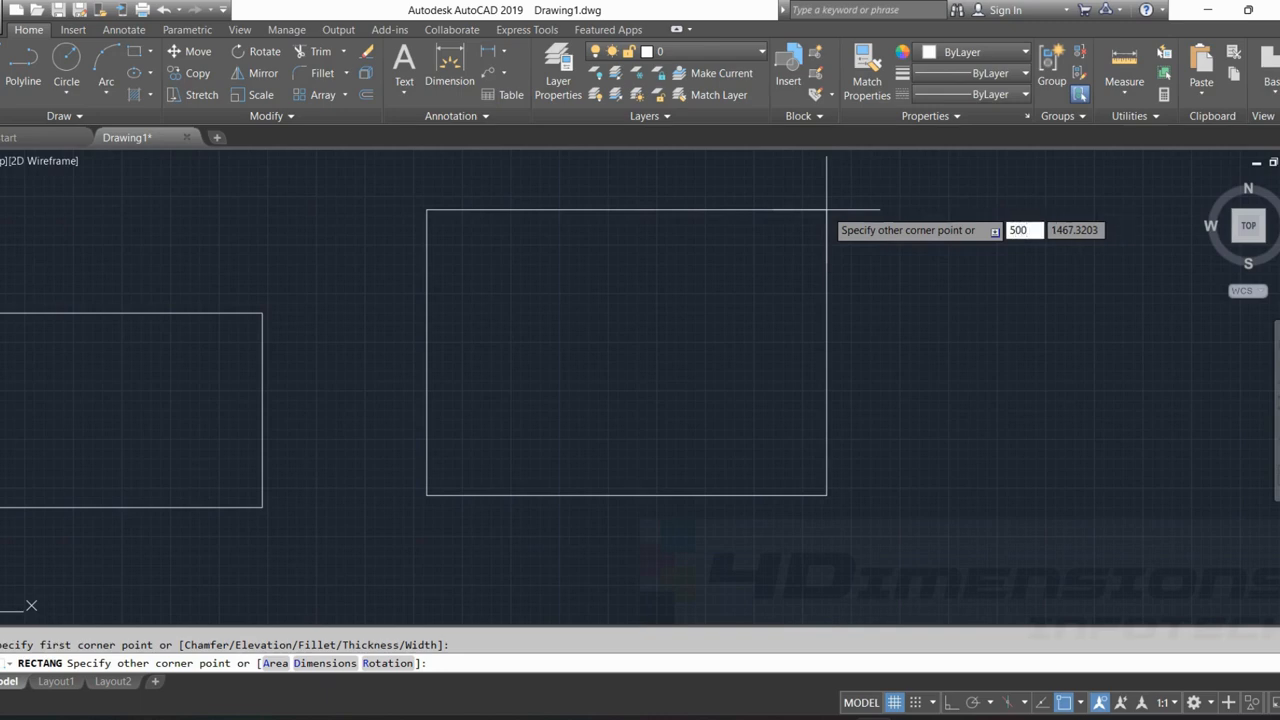
key(Tab)
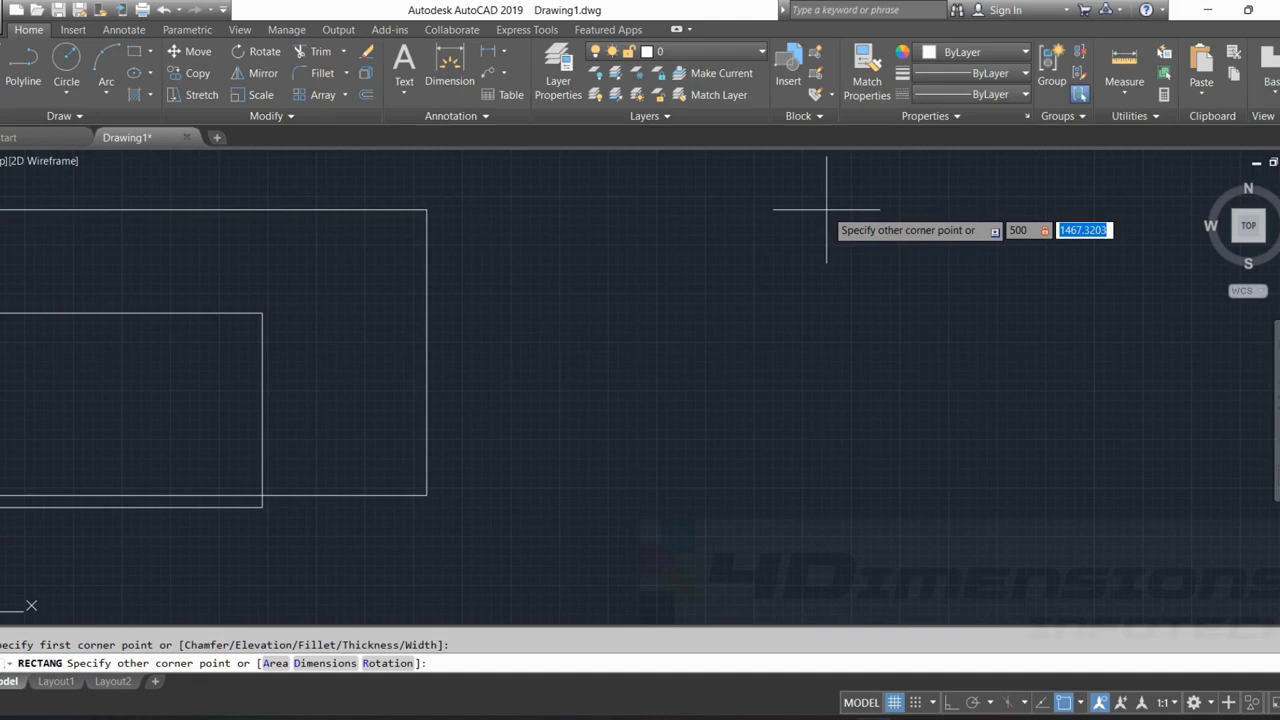
text(200)
key(Return)
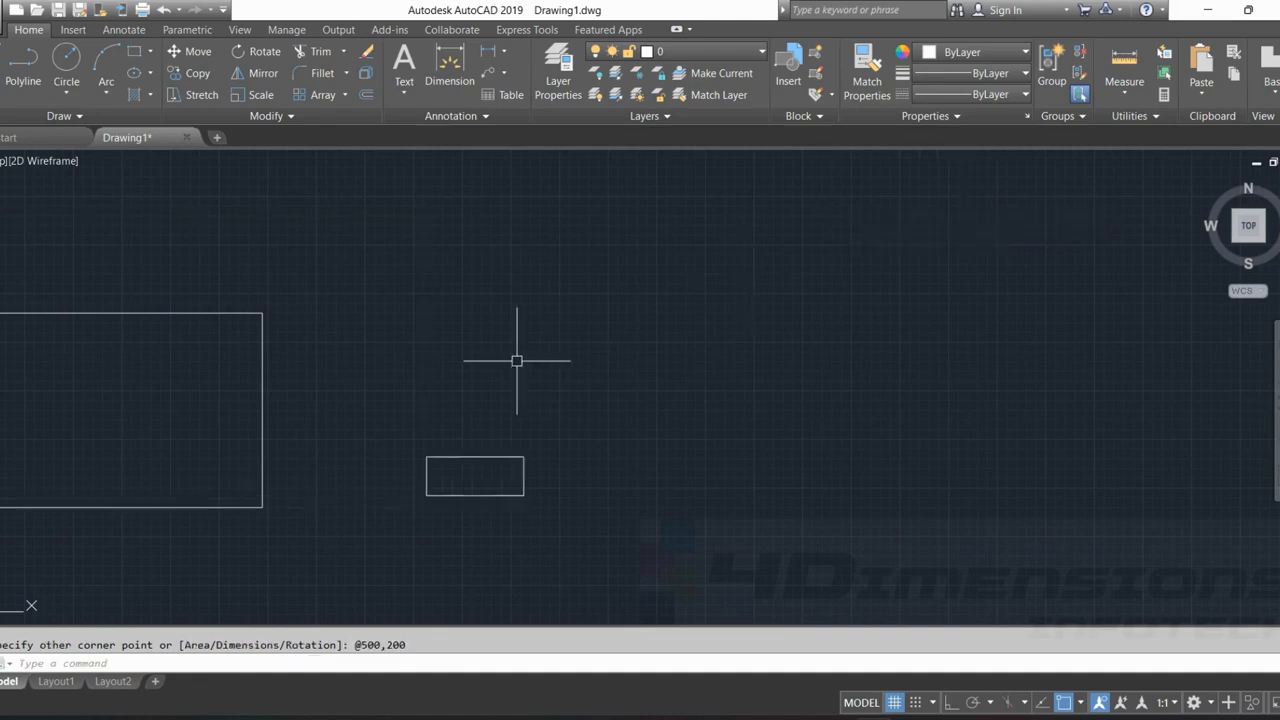
Select the small rectangle and check its width and height at its lower-right corner grip.
middle_drag(517, 364, 614, 317)
scroll(571, 384, up, 1)
scroll(597, 434, up, 1)
mouse_move(598, 430)
middle_down()
mouse_move(635, 406)
mouse_move(652, 348)
mouse_move(757, 405)
middle_up()
scroll(650, 383, down, 1)
click(756, 417)
middle_drag(872, 449, 815, 389)
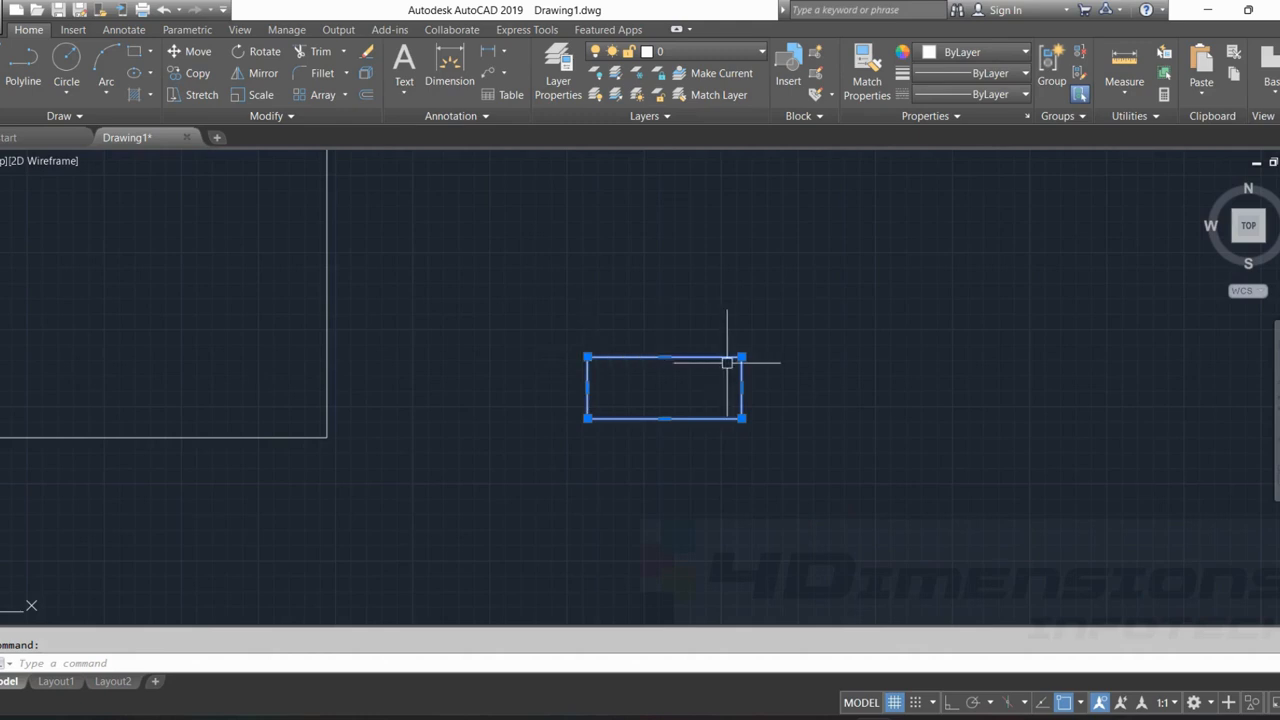
scroll(700, 400, up, 5)
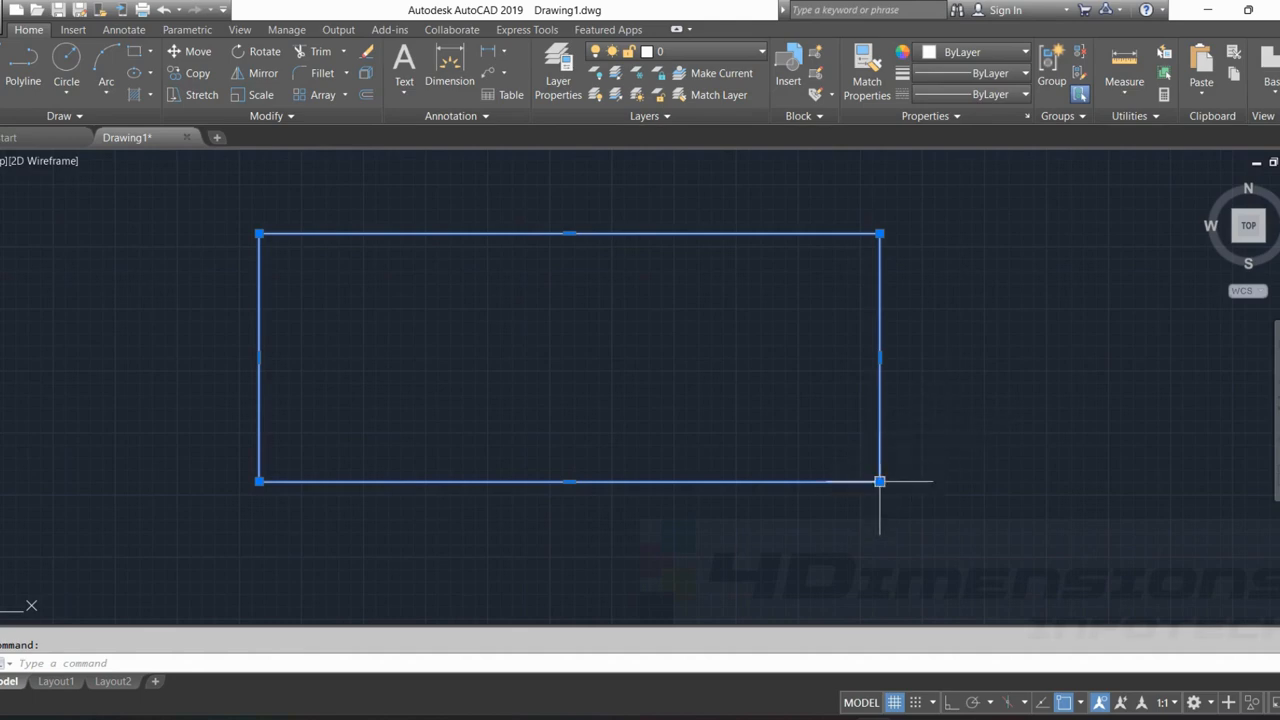
mouse_move(879, 481)
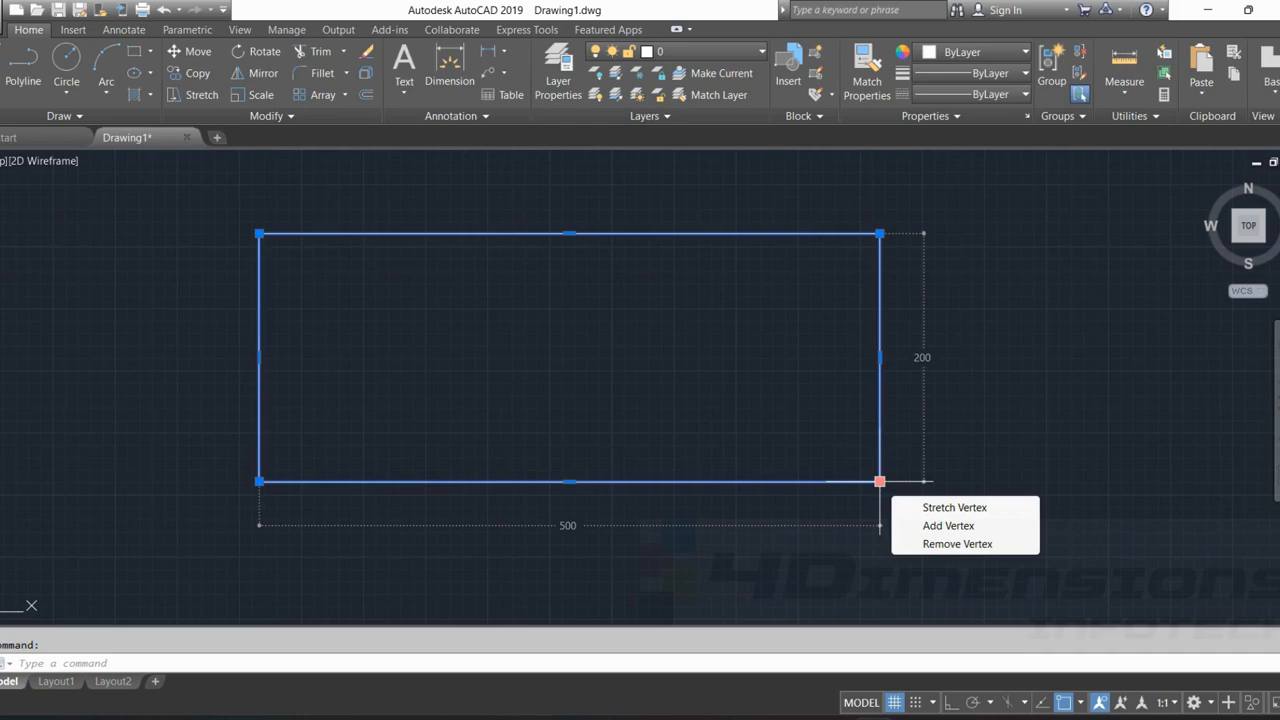
Draw an upright rectangle 200 wide and 500 high from four separate lines above the small rectangle.
scroll(806, 492, down, 4)
scroll(872, 416, down, 2)
middle_drag(908, 404, 851, 417)
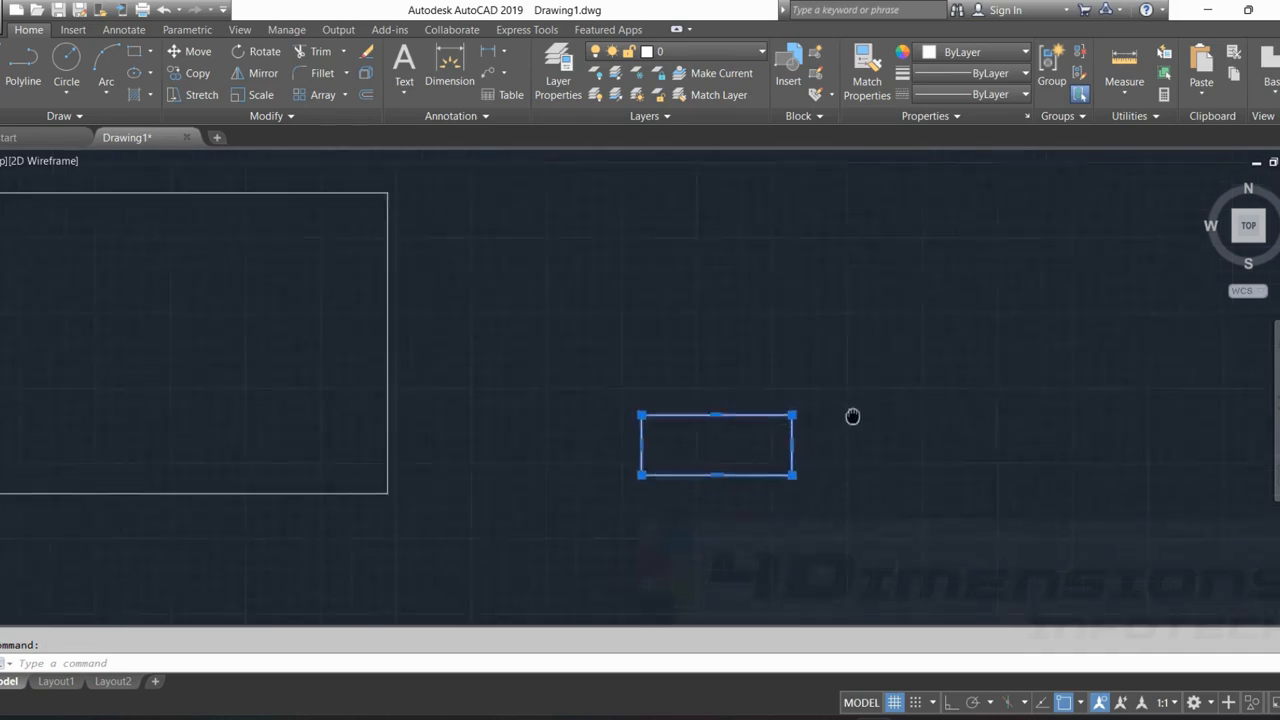
middle_drag(851, 417, 817, 431)
click(2, 84)
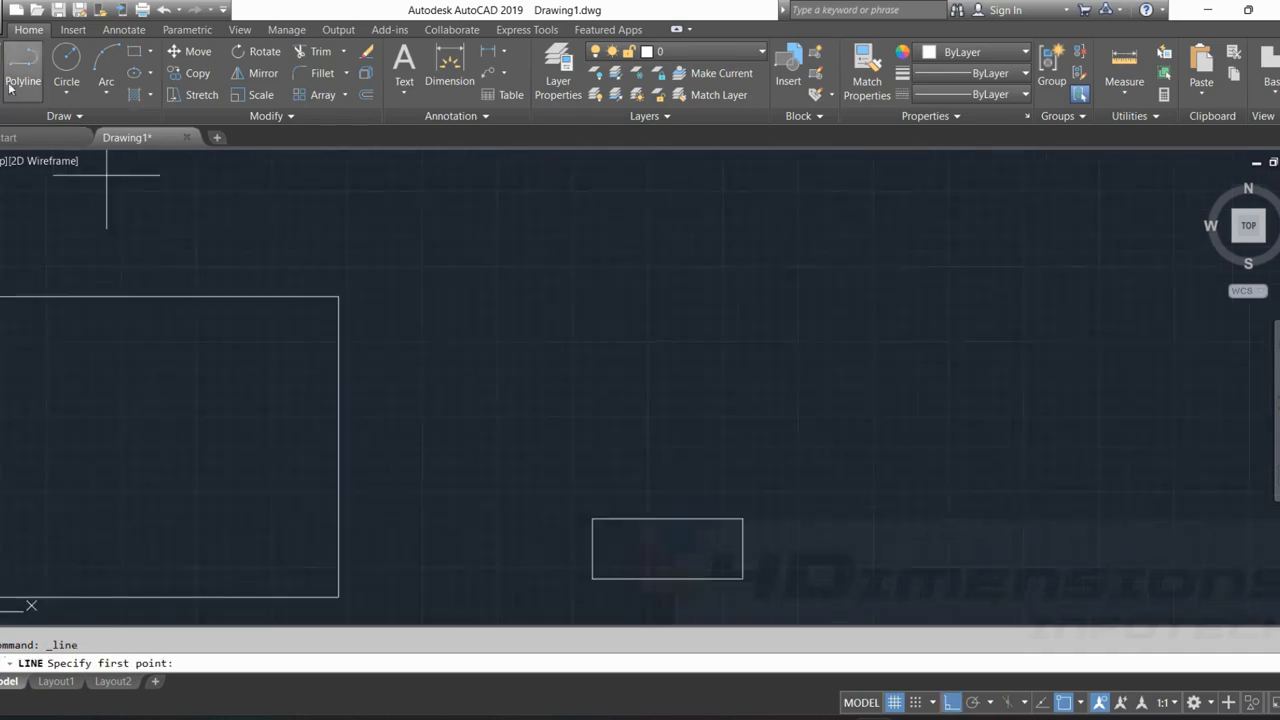
click(532, 433)
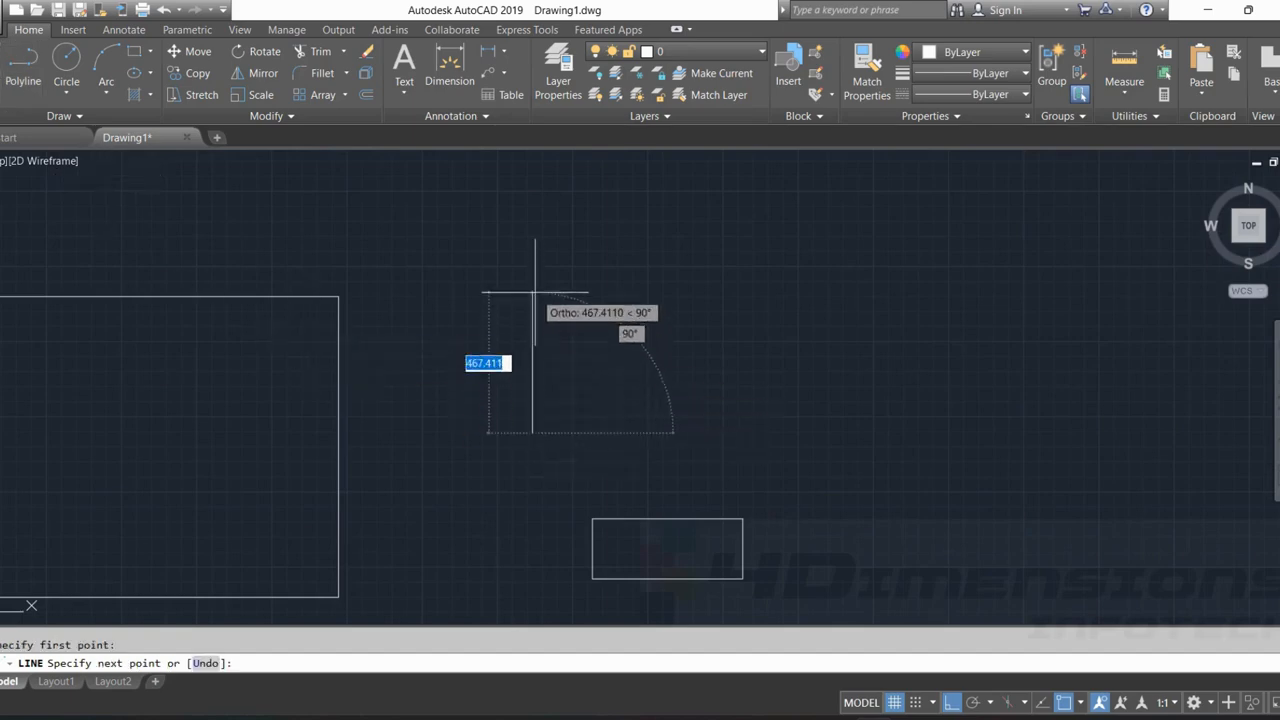
text(500)
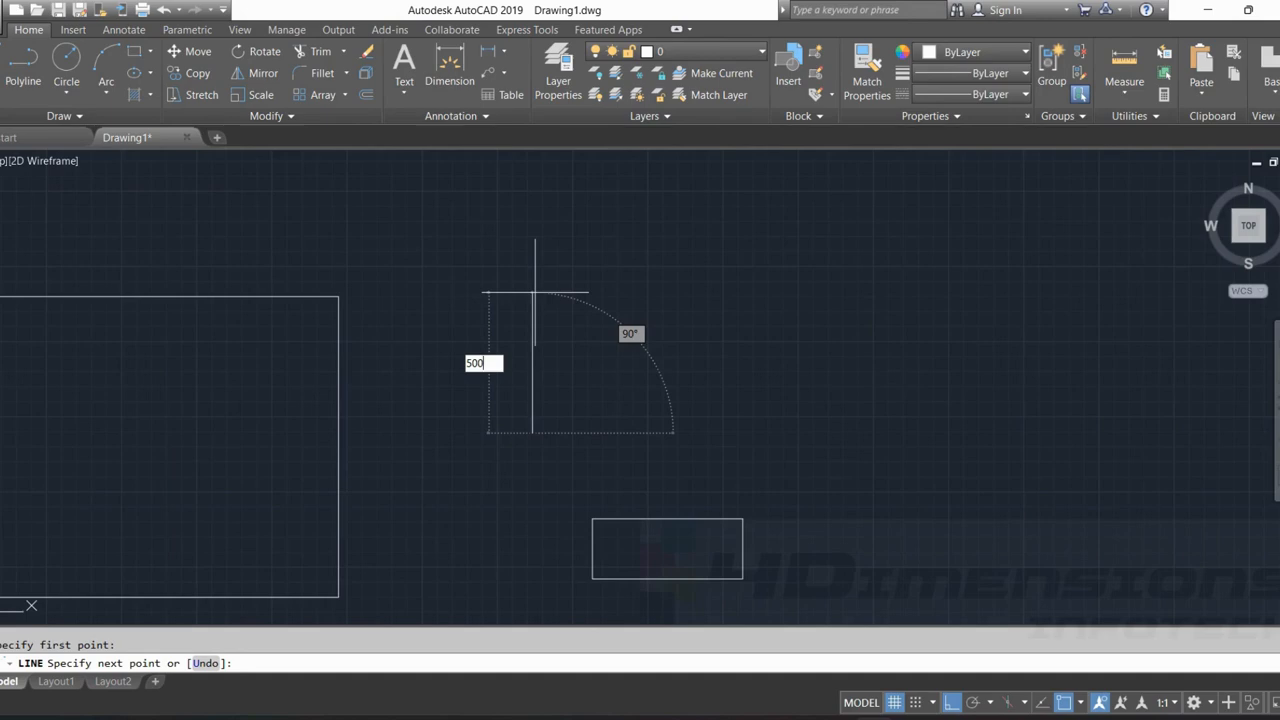
key(Return)
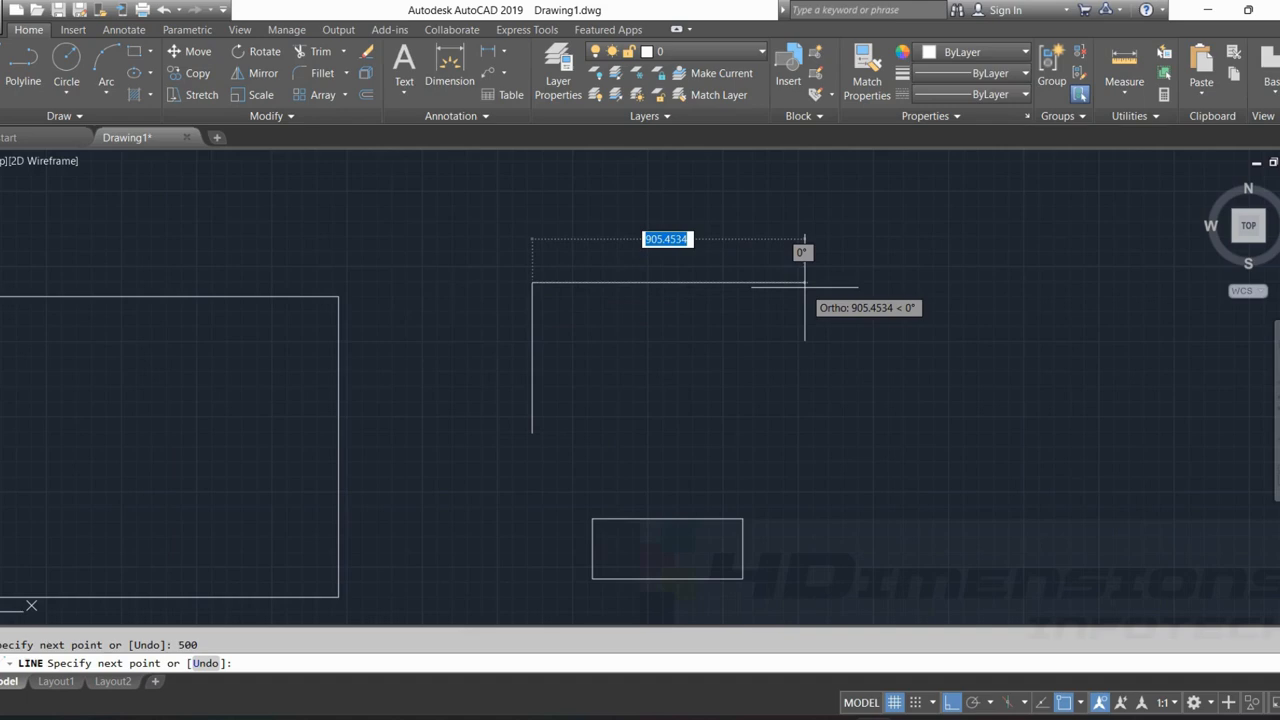
text(200)
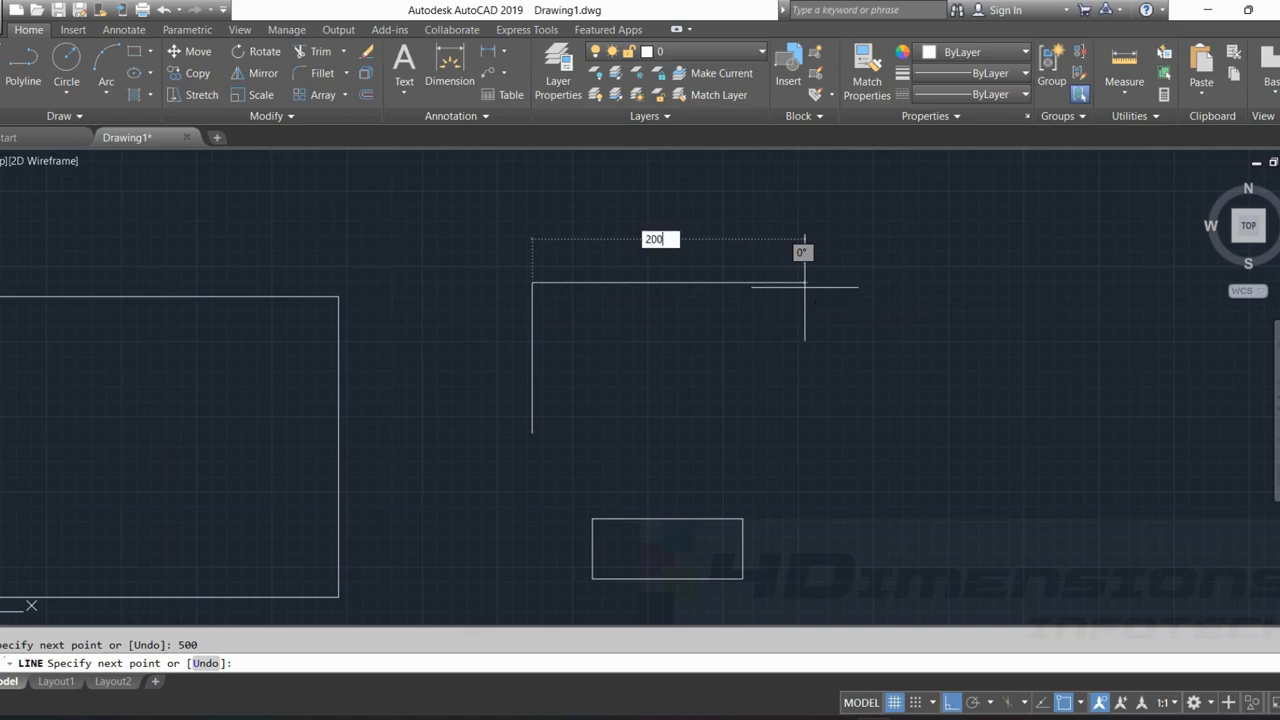
key(Return)
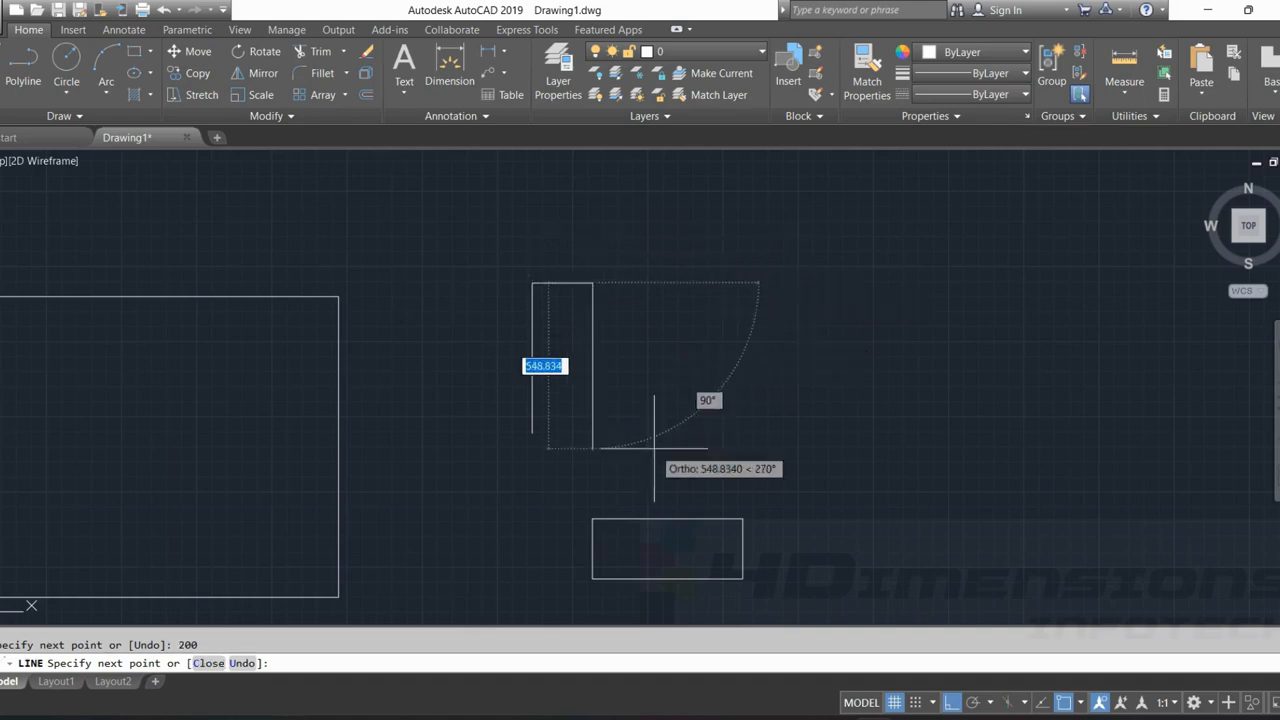
text(500)
key(Return)
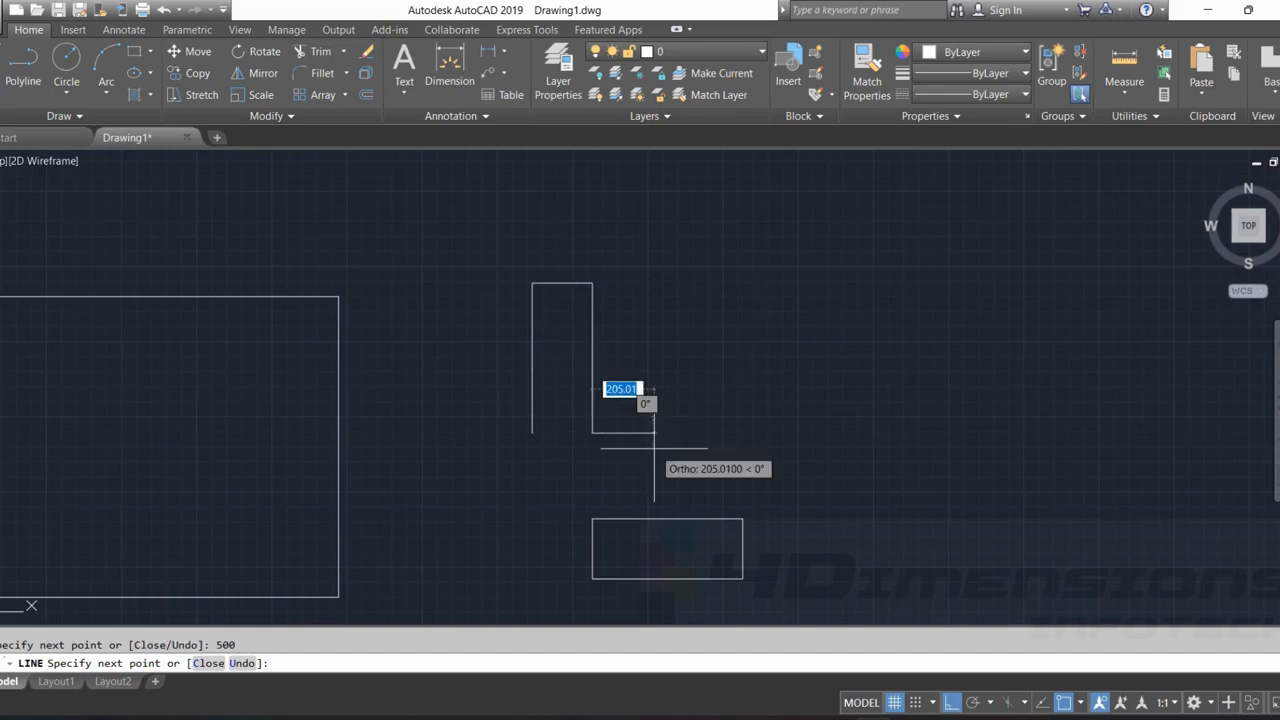
click(532, 433)
key(Escape)
key(Escape)
Select the four sides of the upright line-drawn rectangle one by one, and clear the selection.
middle_drag(666, 381, 684, 377)
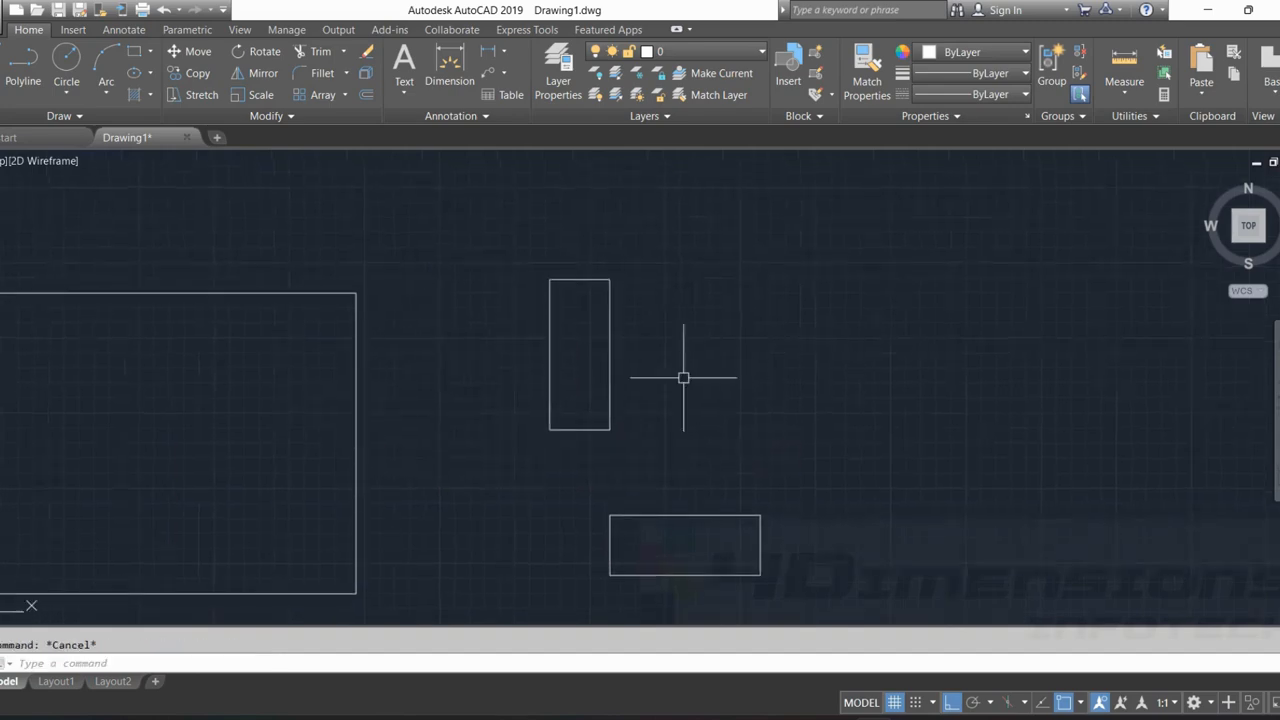
click(609, 377)
click(586, 279)
click(550, 315)
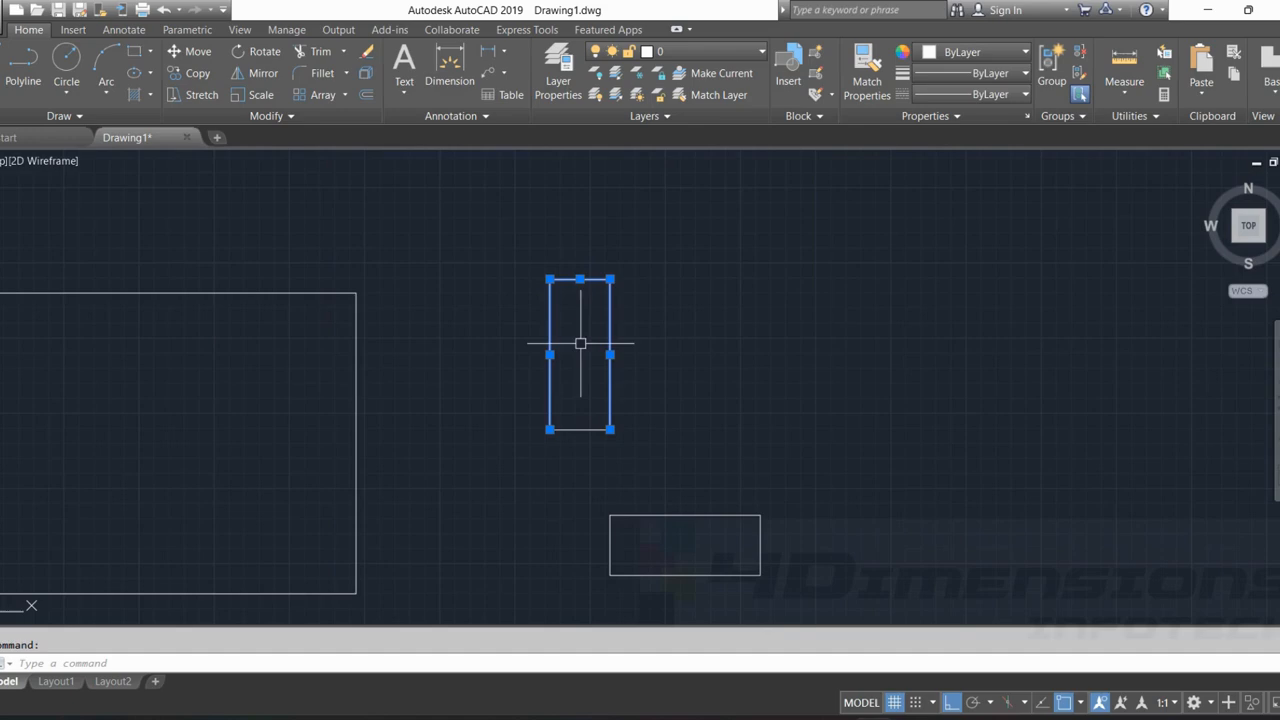
click(580, 429)
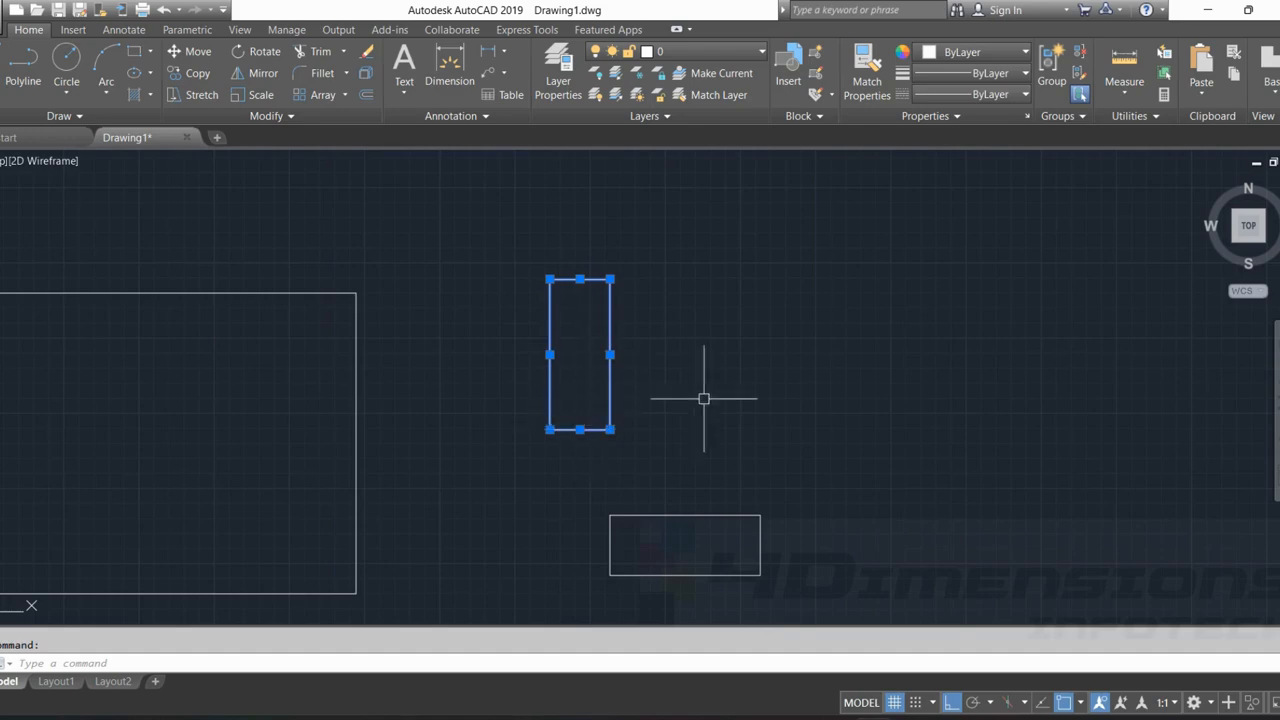
key(Escape)
Compare selecting the small horizontal rectangle with selecting the top line of the upright rectangle.
middle_drag(687, 463, 749, 423)
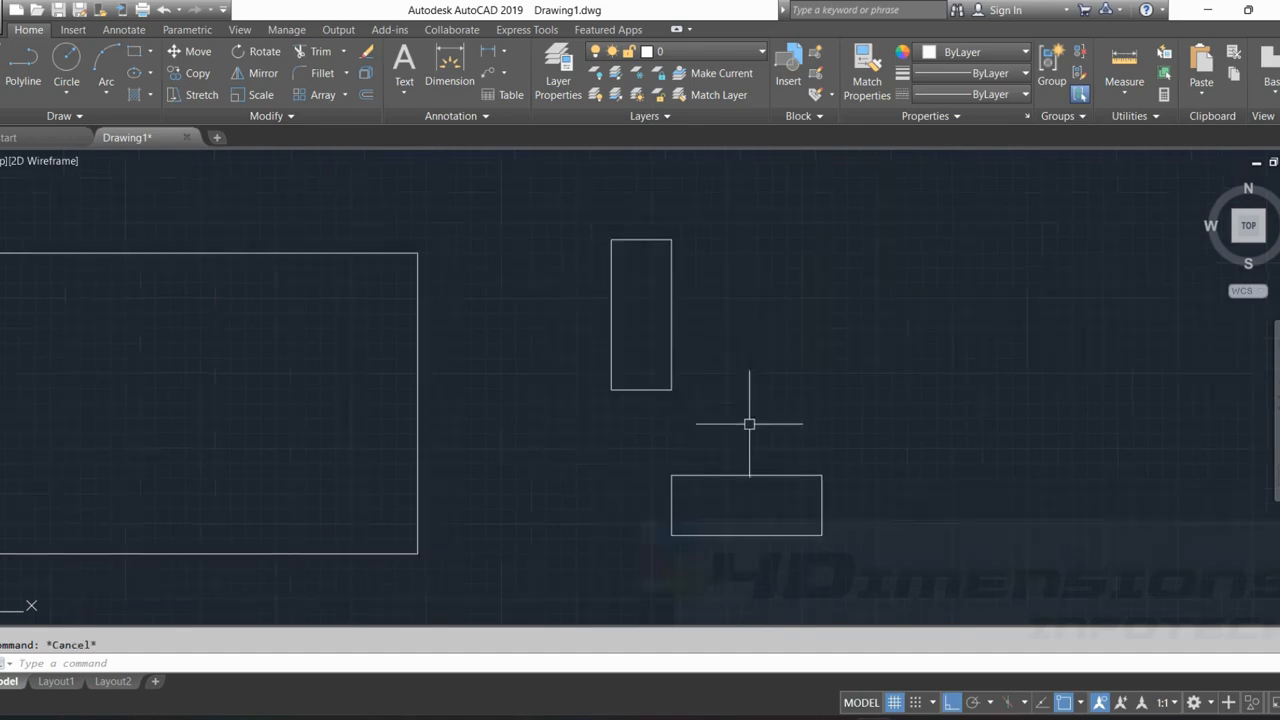
click(763, 475)
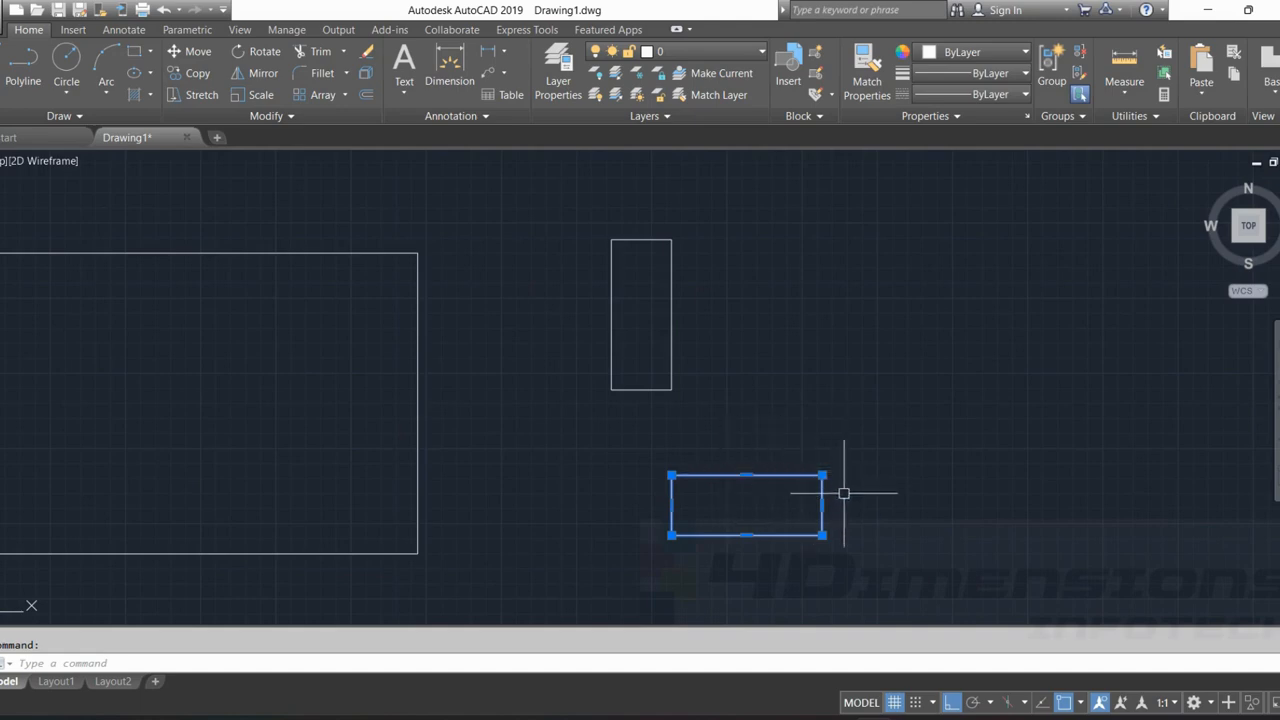
key(Escape)
click(651, 239)
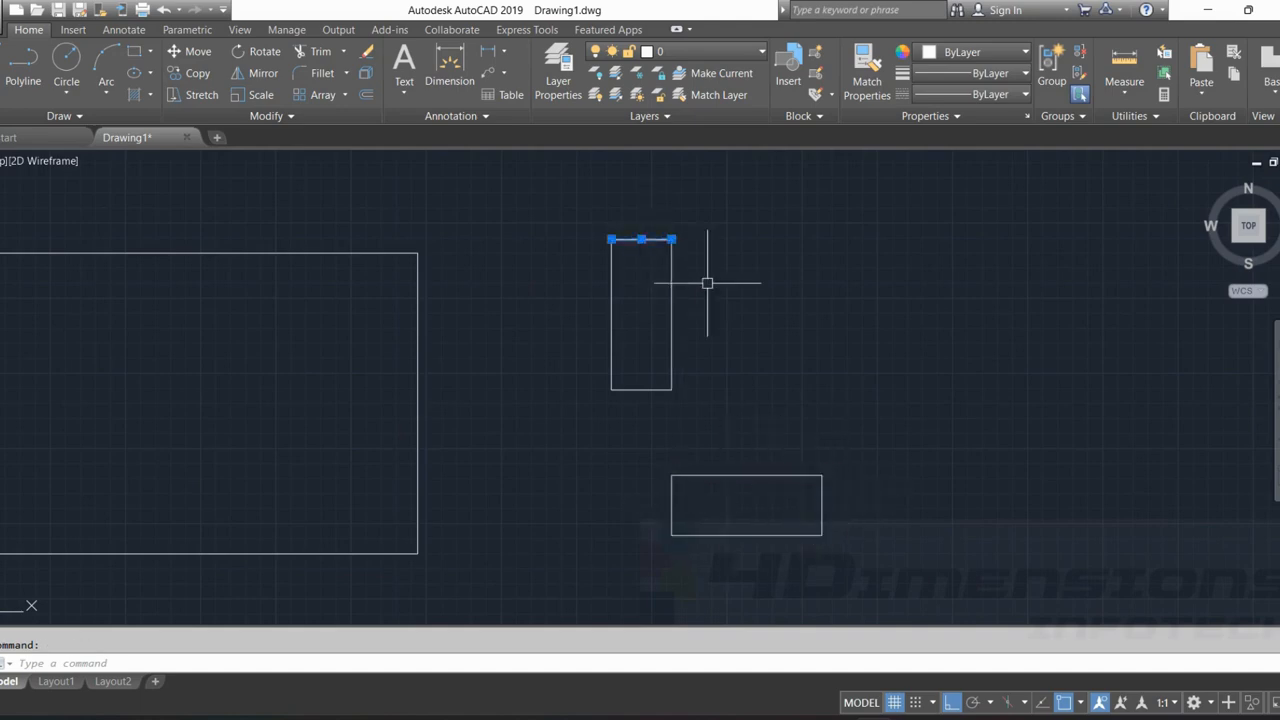
Select the right and bottom lines of the upright rectangle as separate objects, and clear the selection.
click(671, 314)
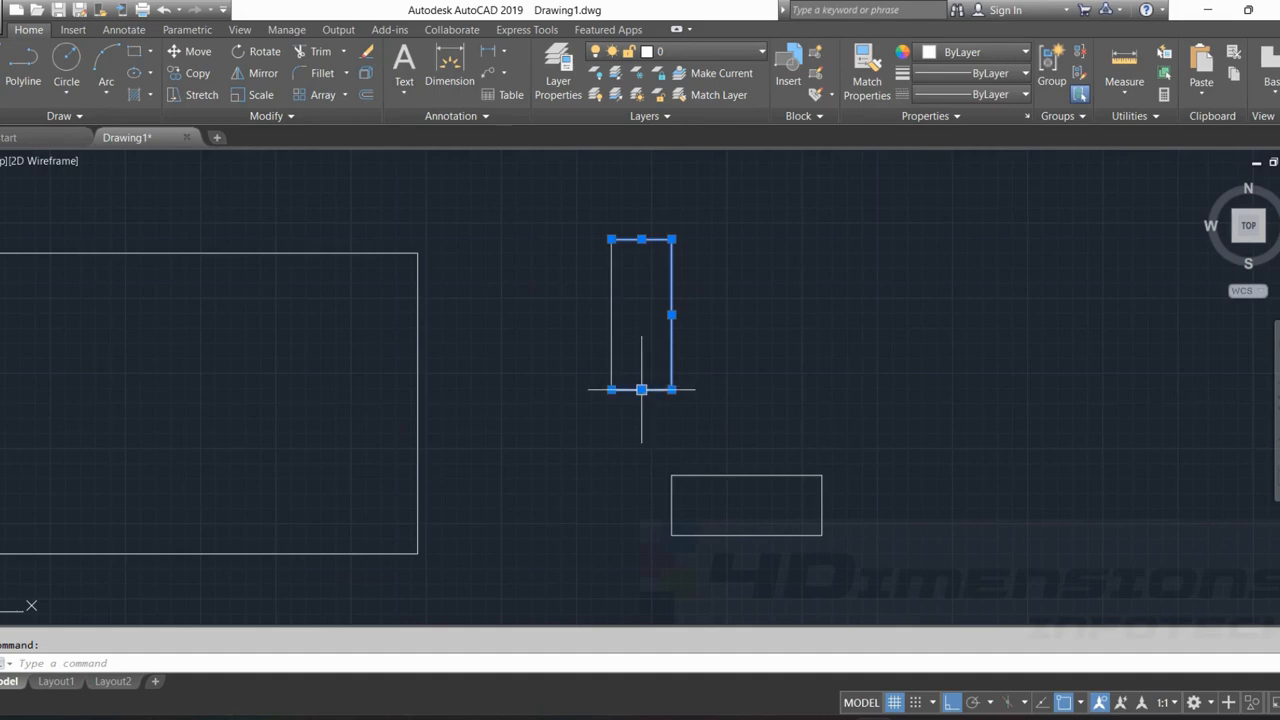
key(Escape)
mouse_move(831, 450)
middle_down()
mouse_move(940, 409)
mouse_move(856, 441)
middle_up()
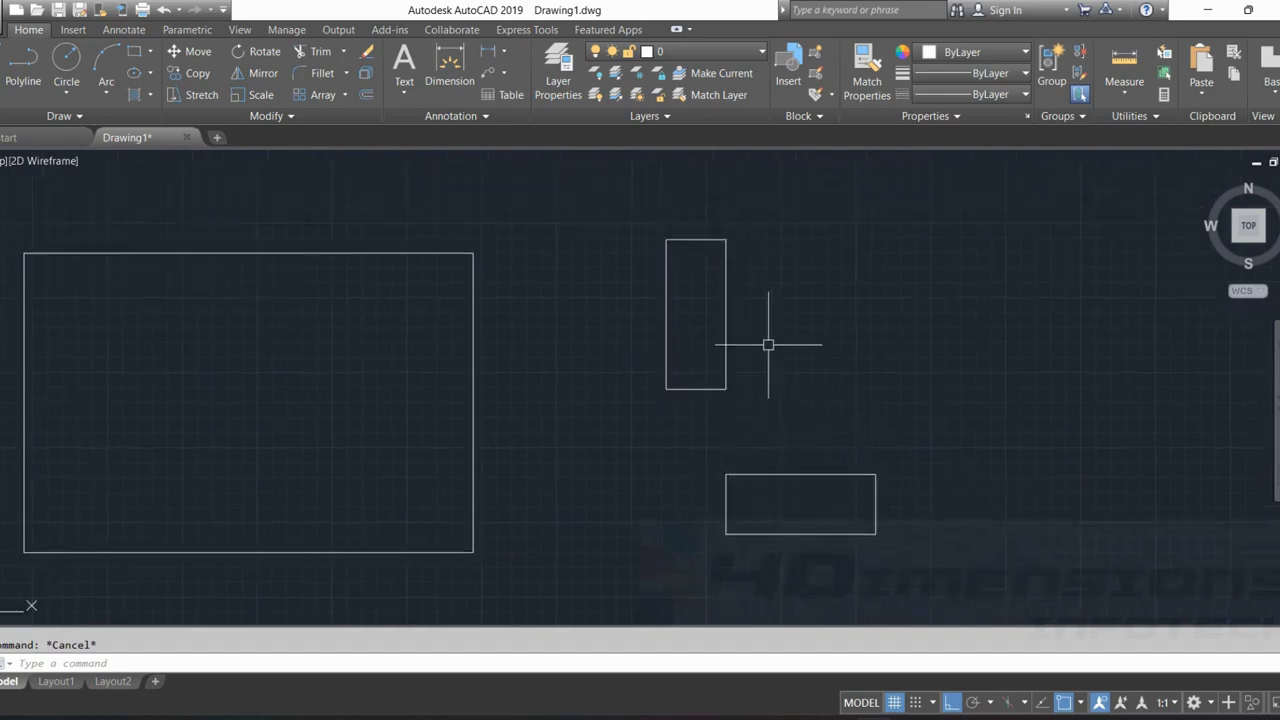
middle_drag(728, 368, 809, 363)
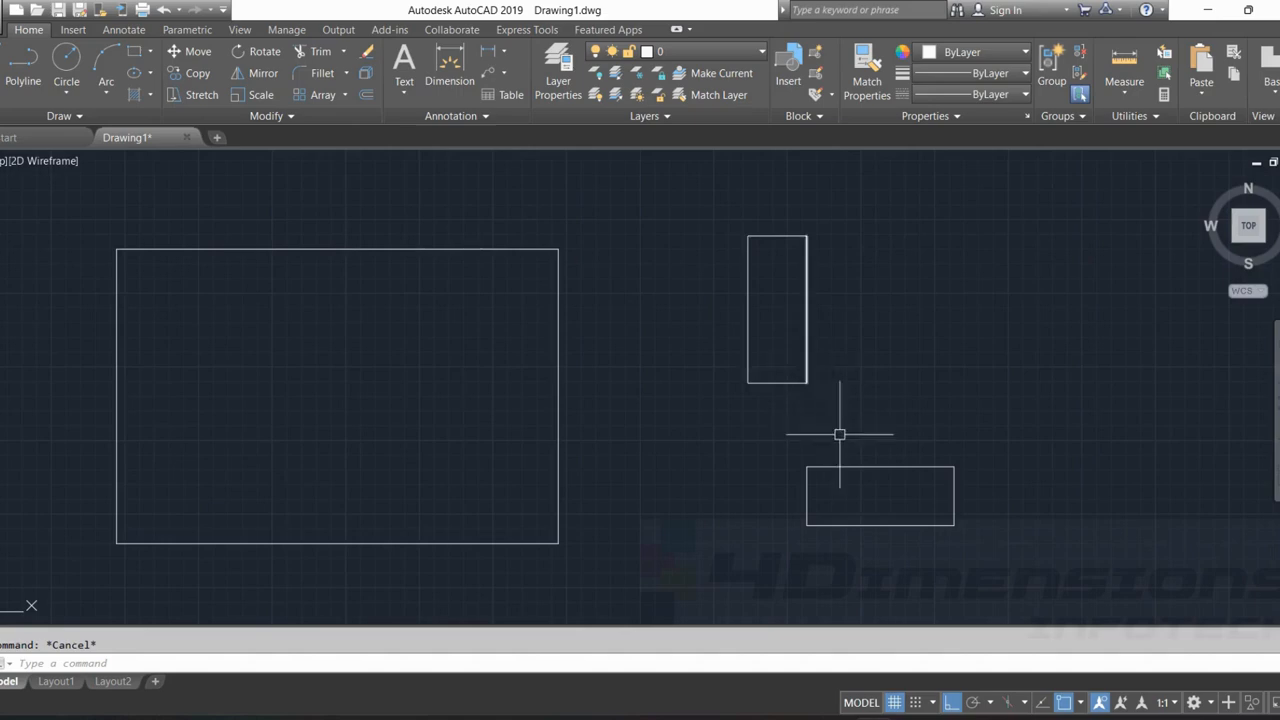
mouse_move(906, 320)
middle_down()
mouse_move(942, 313)
mouse_move(986, 329)
middle_up()
Draw an upright ellipse by its center above the rectangles, with a horizontal half-axis of 200 and a longer vertical half-axis.
scroll(634, 600, down, 4)
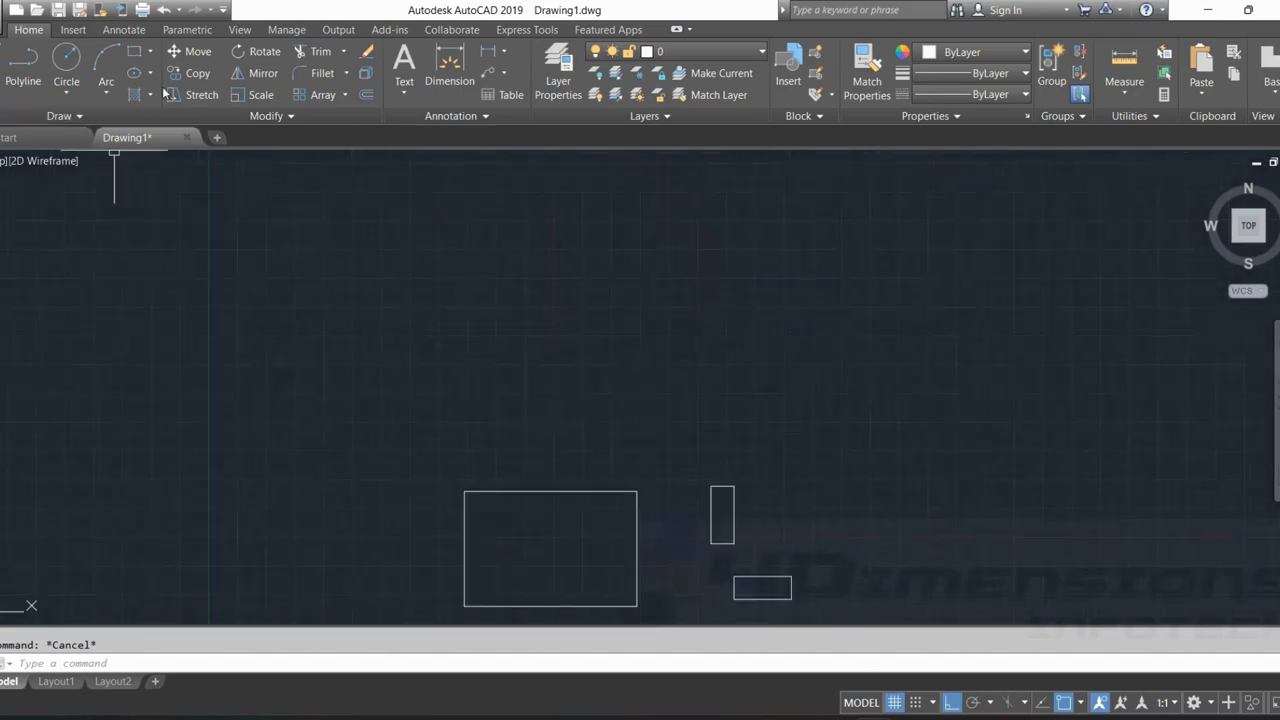
click(149, 73)
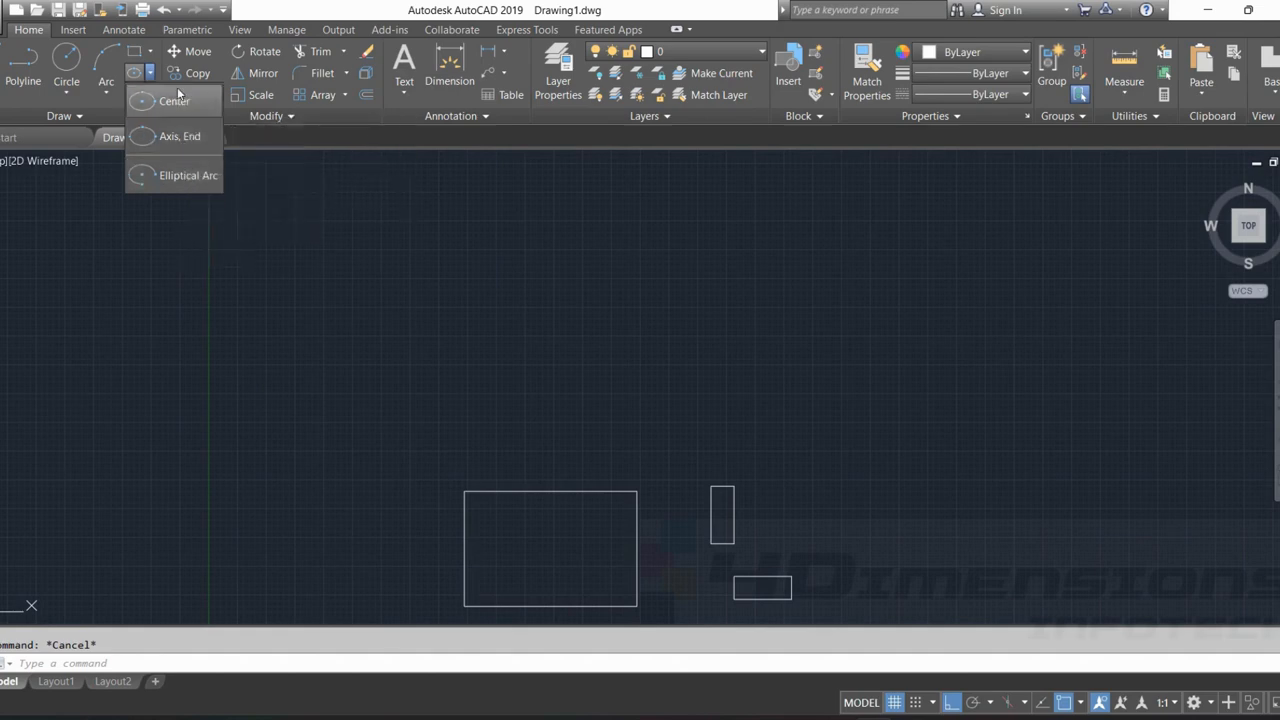
click(179, 105)
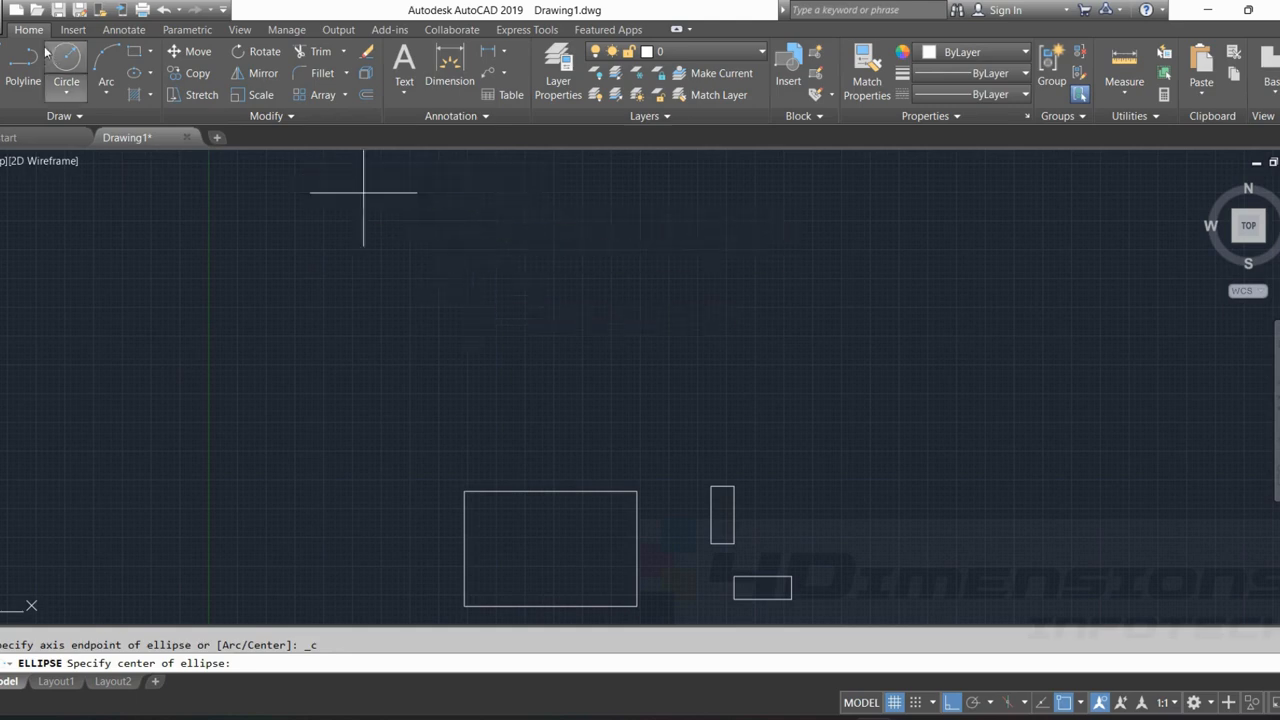
click(150, 74)
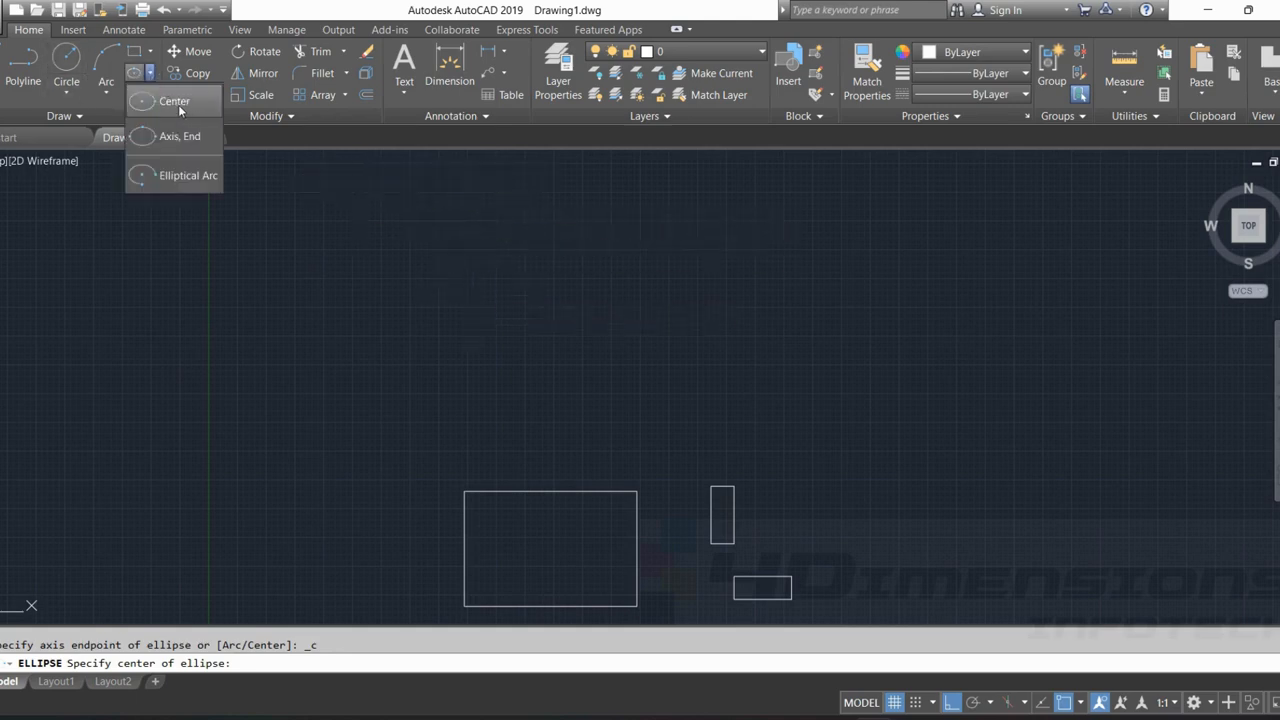
click(179, 105)
click(488, 285)
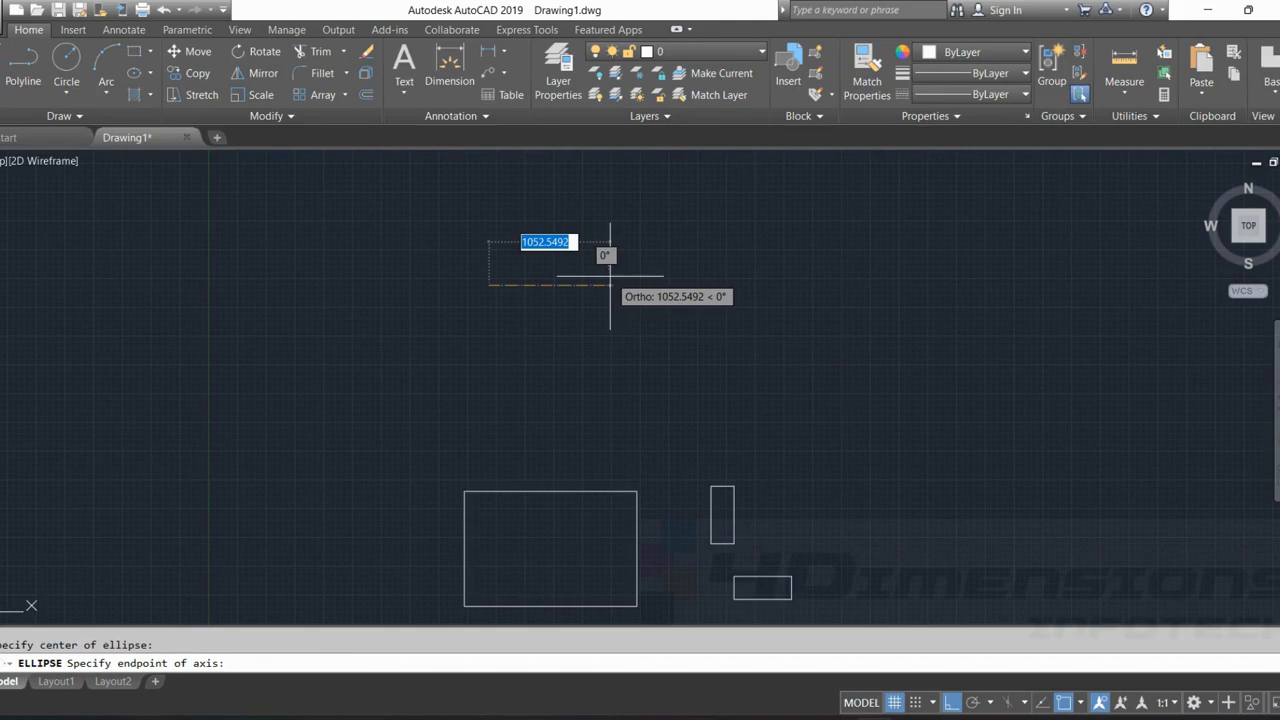
text(200)
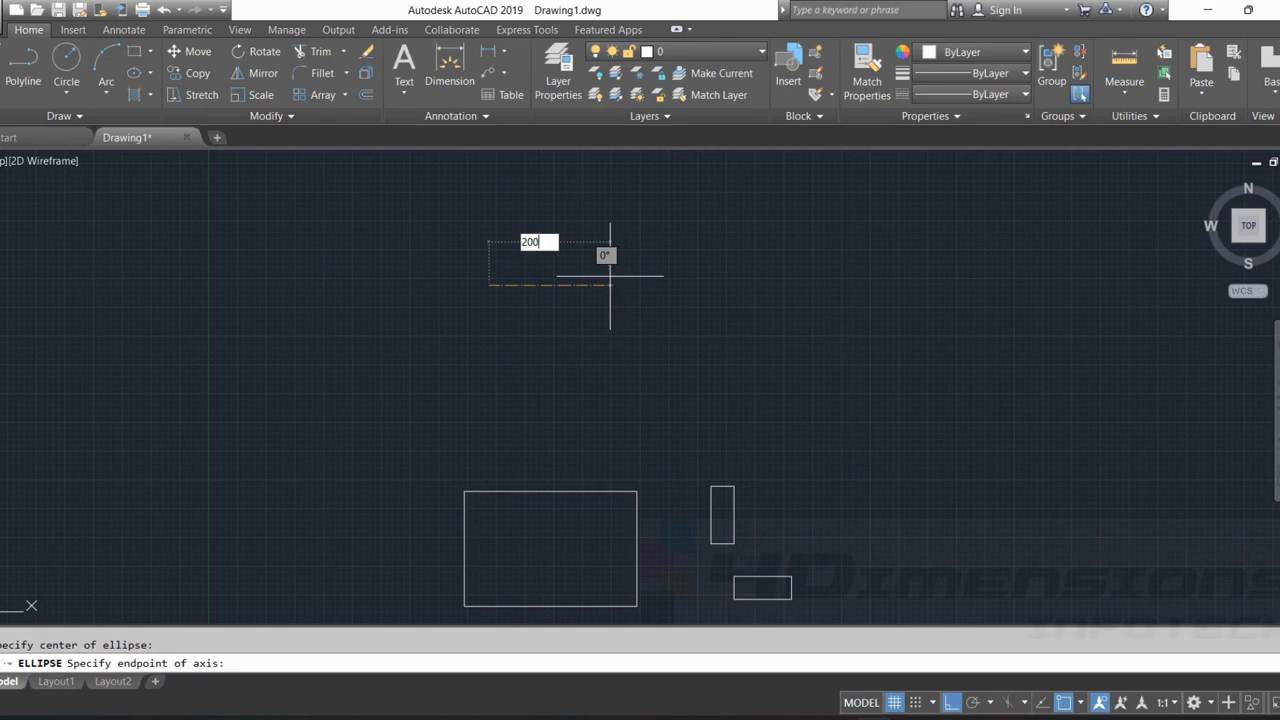
key(Return)
scroll(541, 290, up, 2)
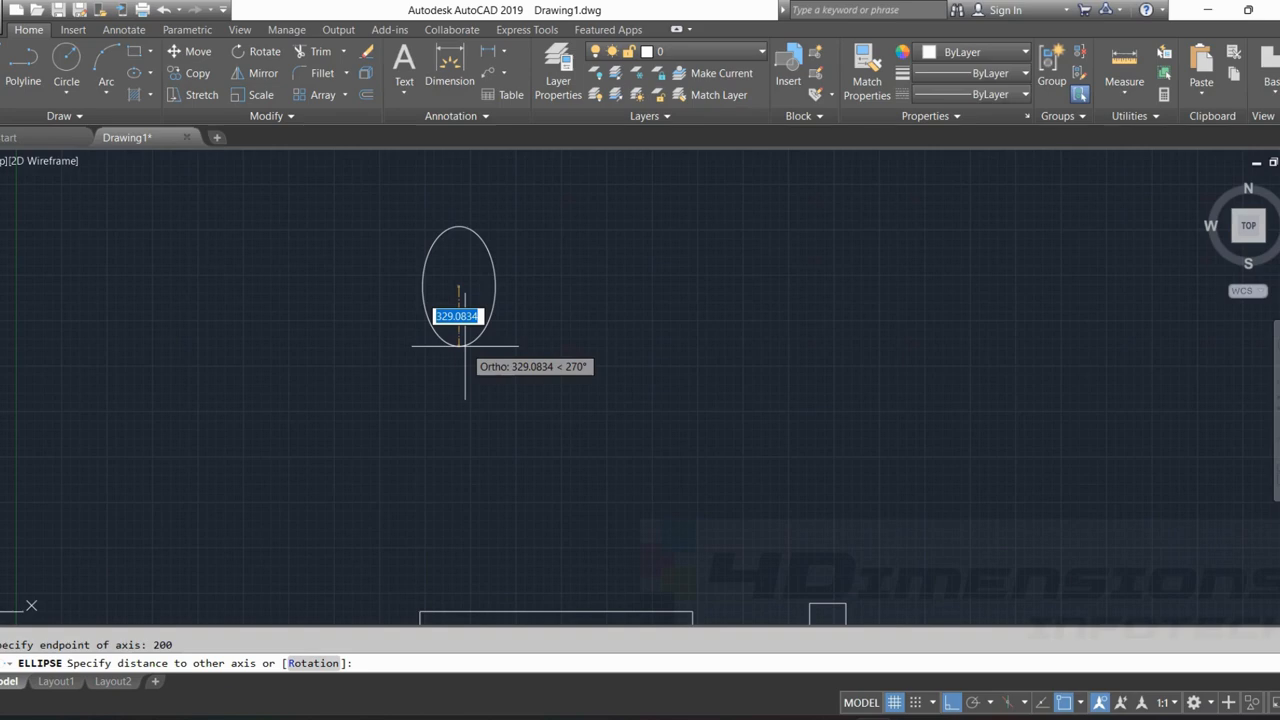
key(BackSpace)
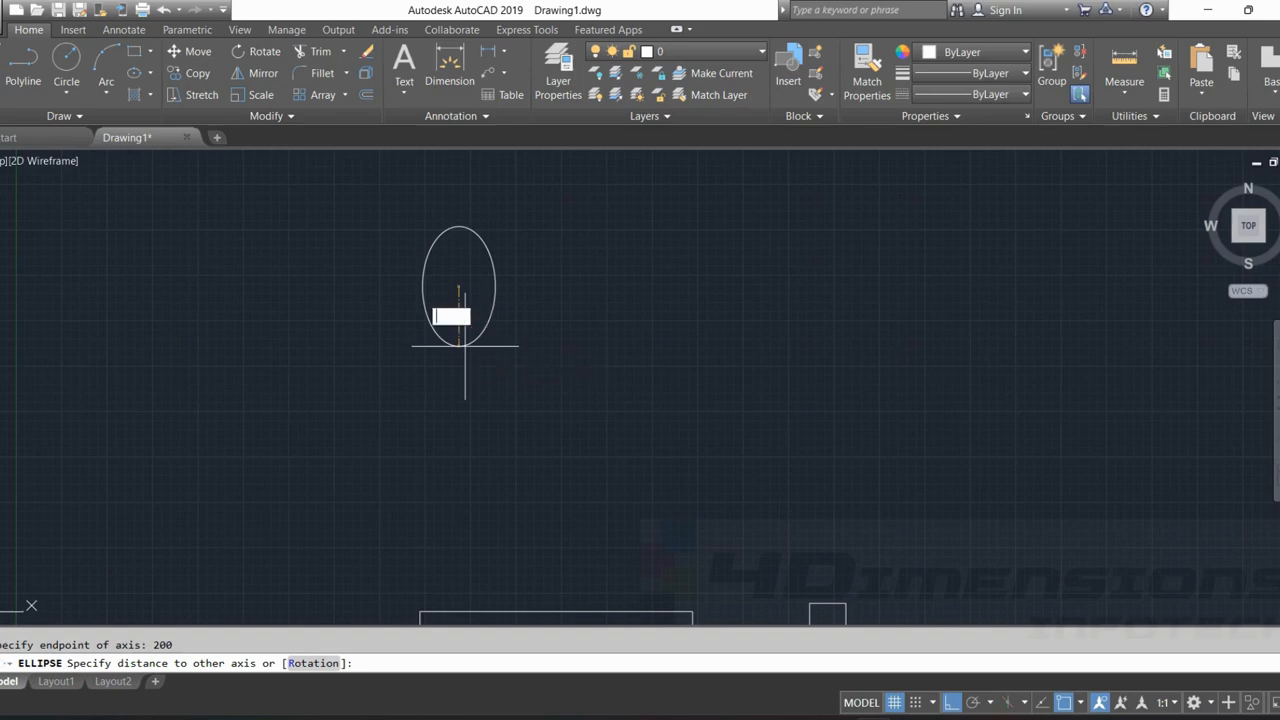
text(100)
key(Return)
key(Escape)
Select the upright ellipse to examine its center and quadrant grips, and clear the selection.
scroll(455, 278, up, 2)
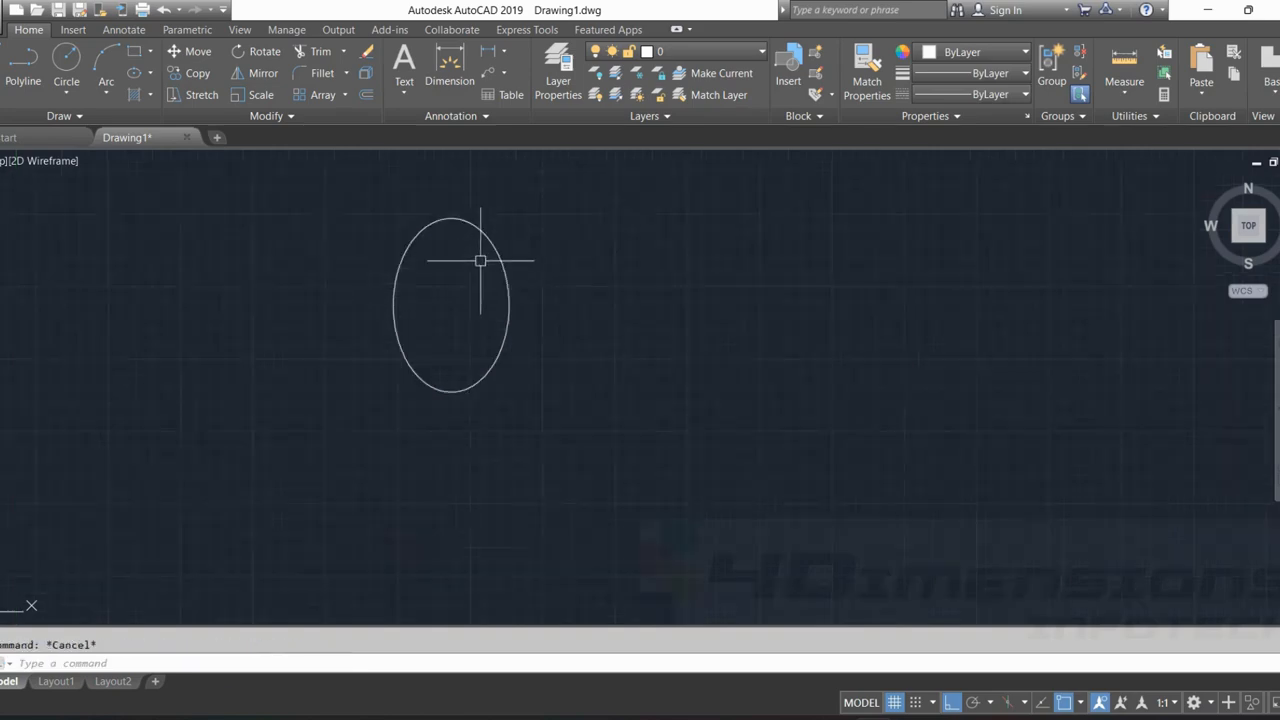
middle_drag(486, 271, 508, 314)
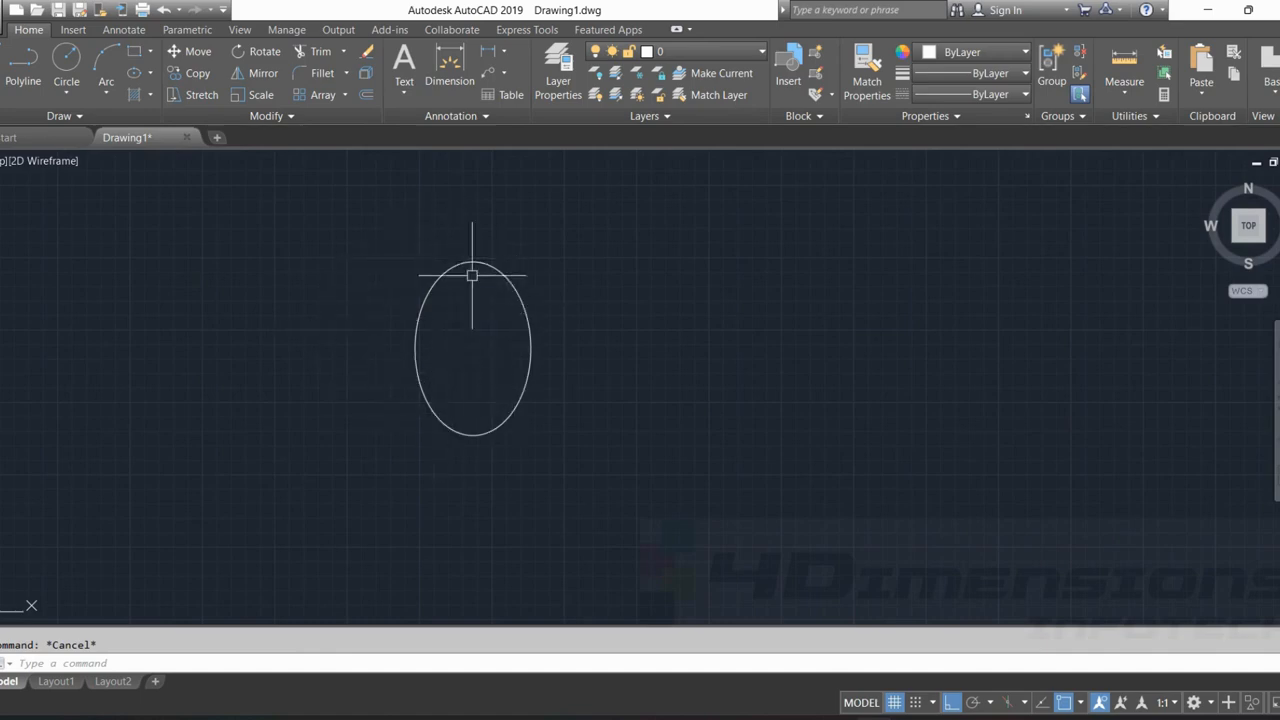
click(472, 275)
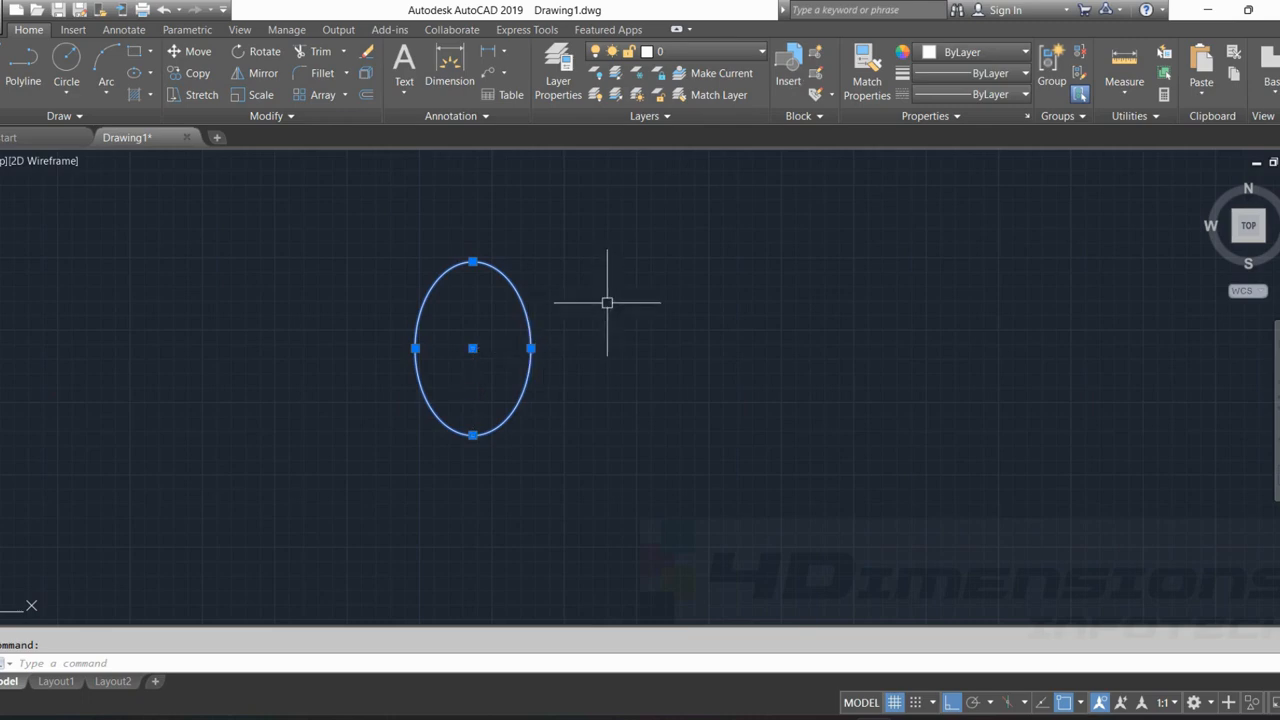
key(Escape)
click(503, 272)
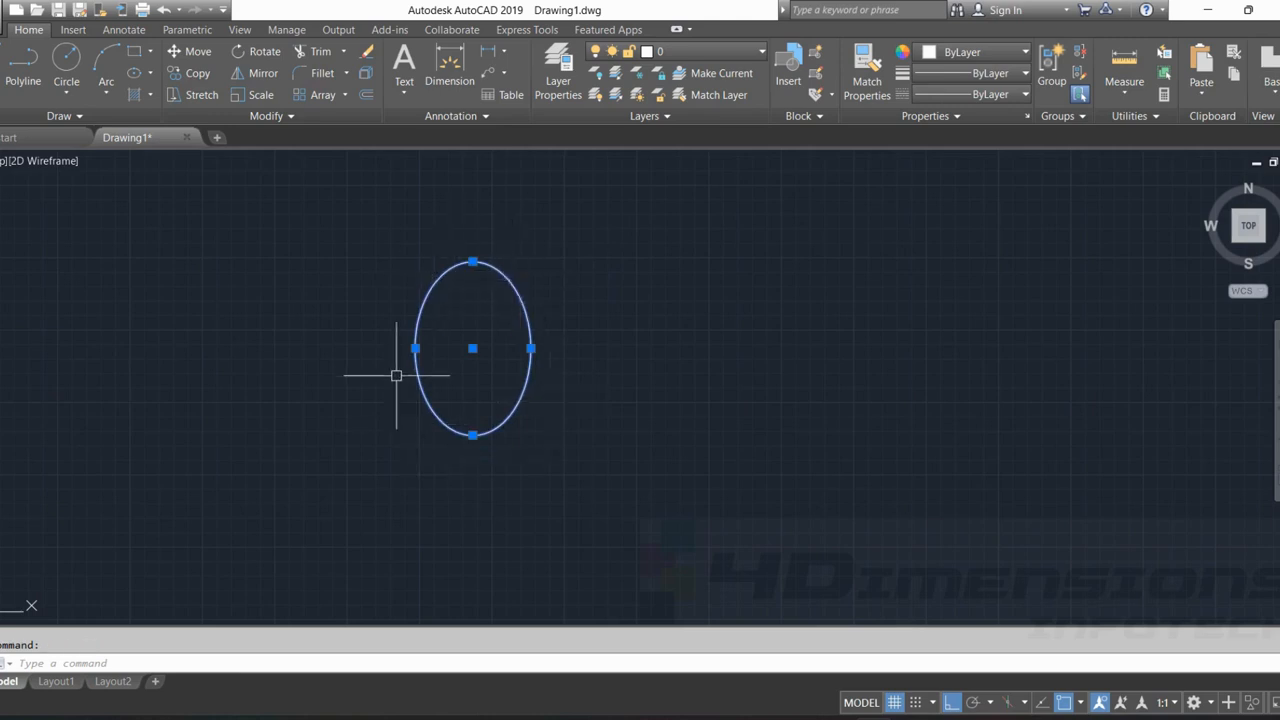
middle_drag(600, 414, 553, 440)
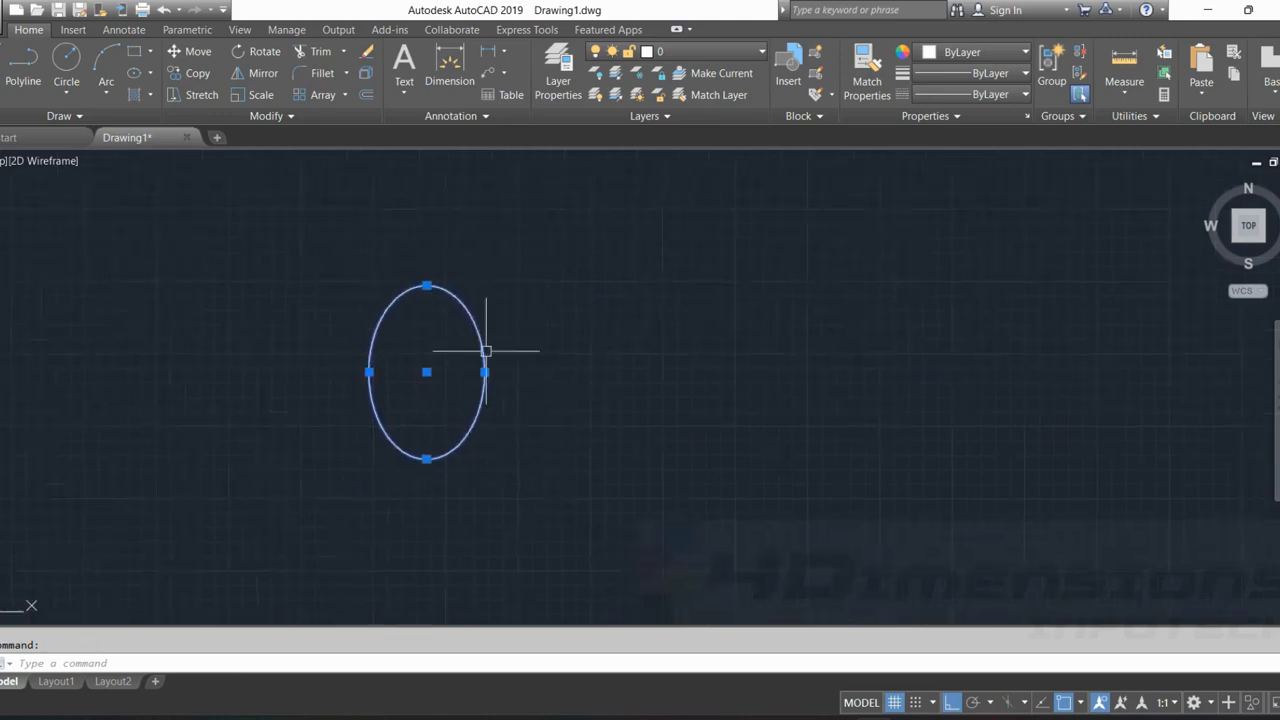
key(Escape)
Draw a horizontal ellipse beside the upright one with the Axis, End method, using a 600 long axis and a distance of 200 to the other axis.
click(152, 74)
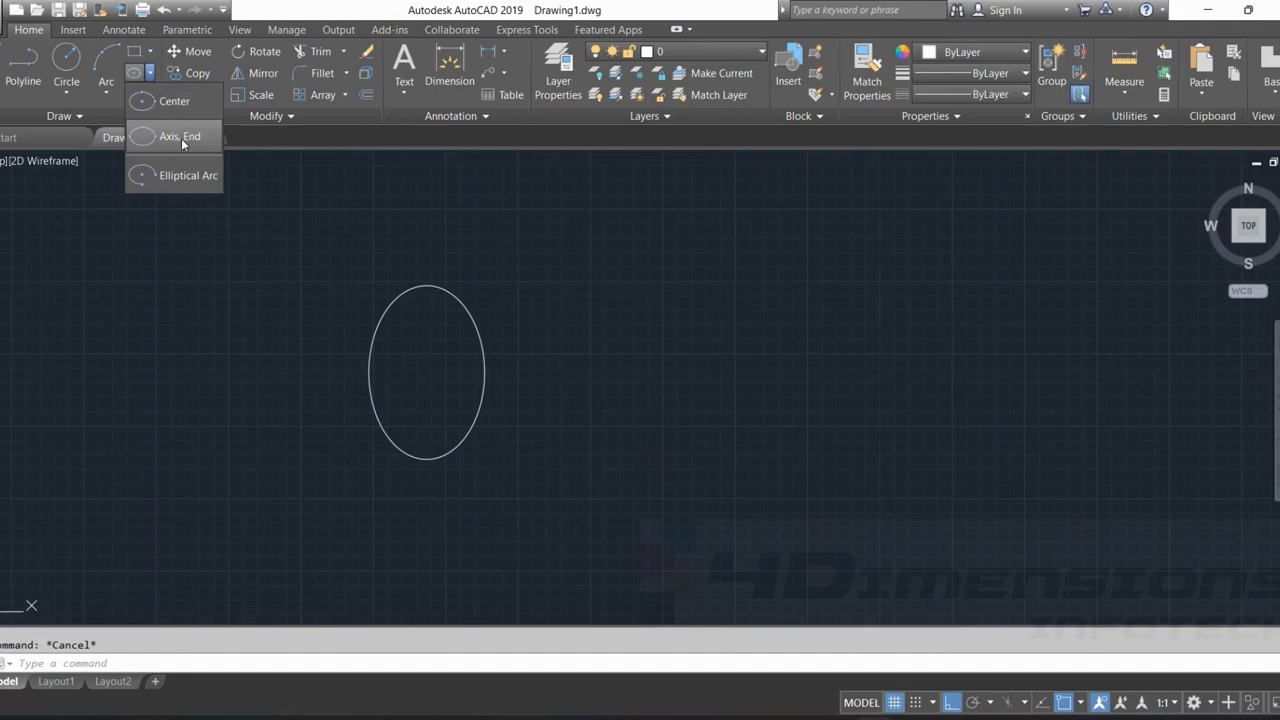
click(185, 146)
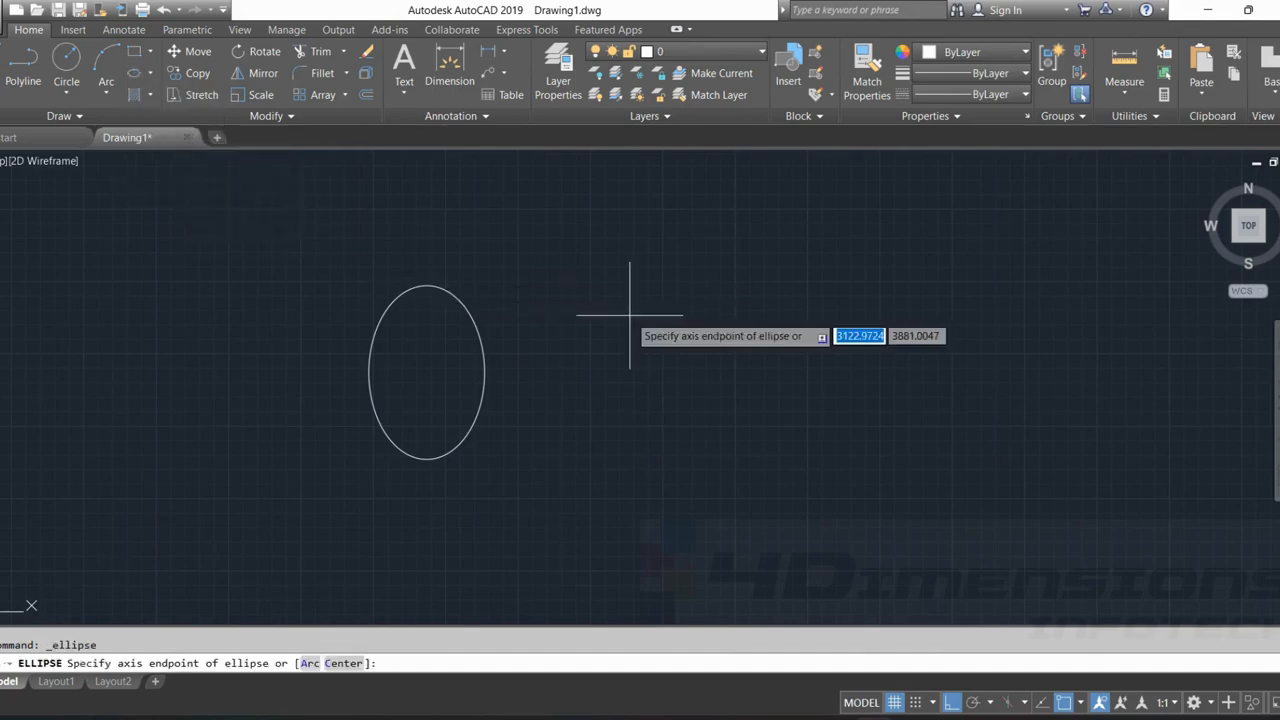
middle_drag(629, 300, 406, 314)
middle_drag(688, 391, 651, 346)
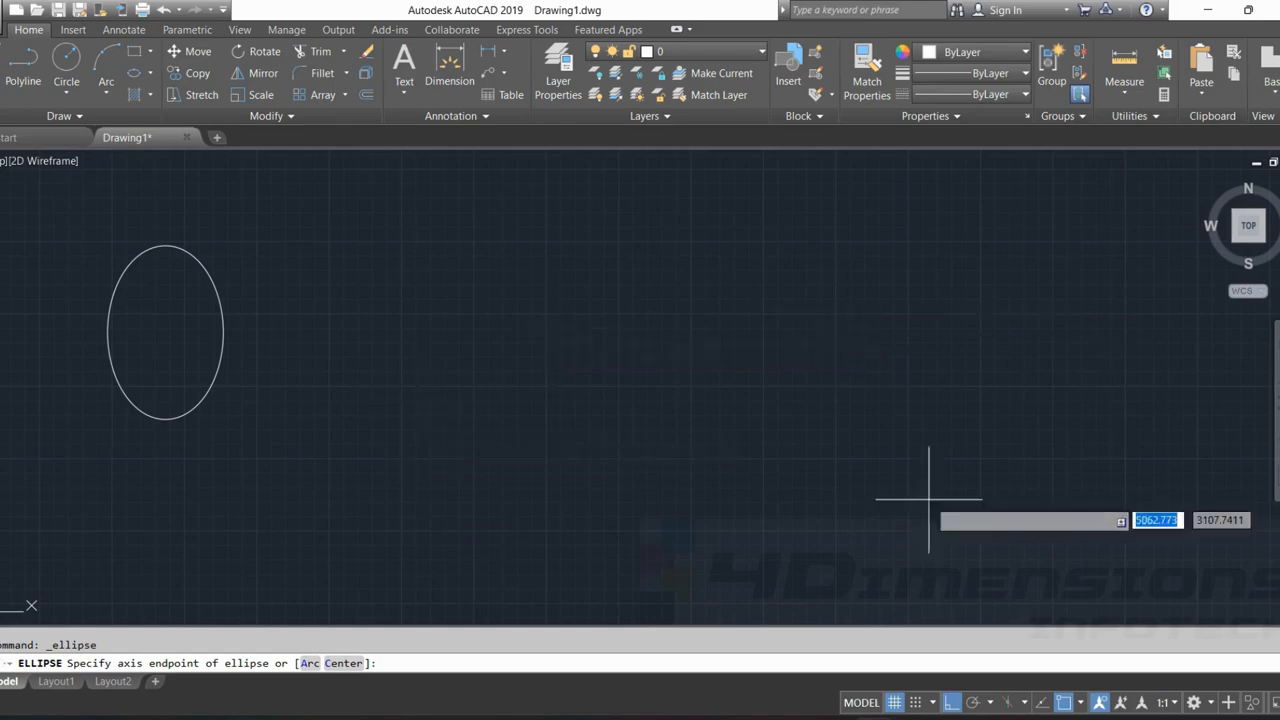
click(149, 73)
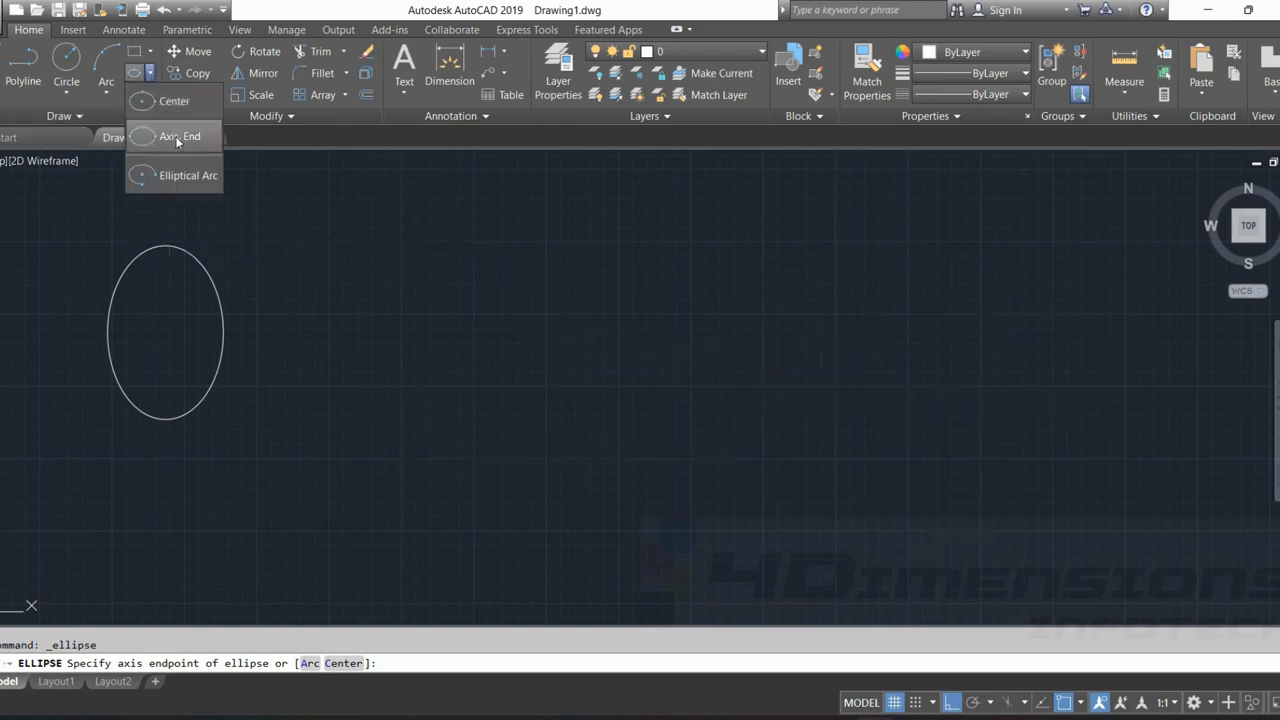
click(177, 135)
click(555, 317)
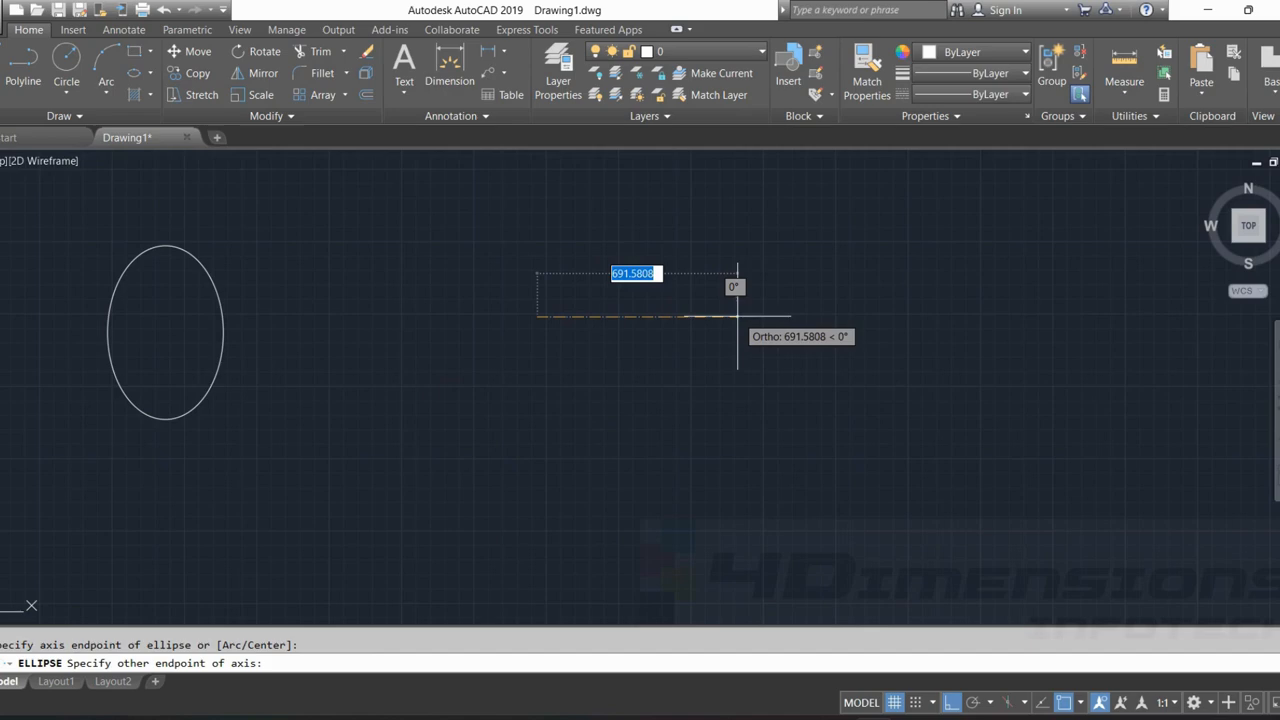
text(600)
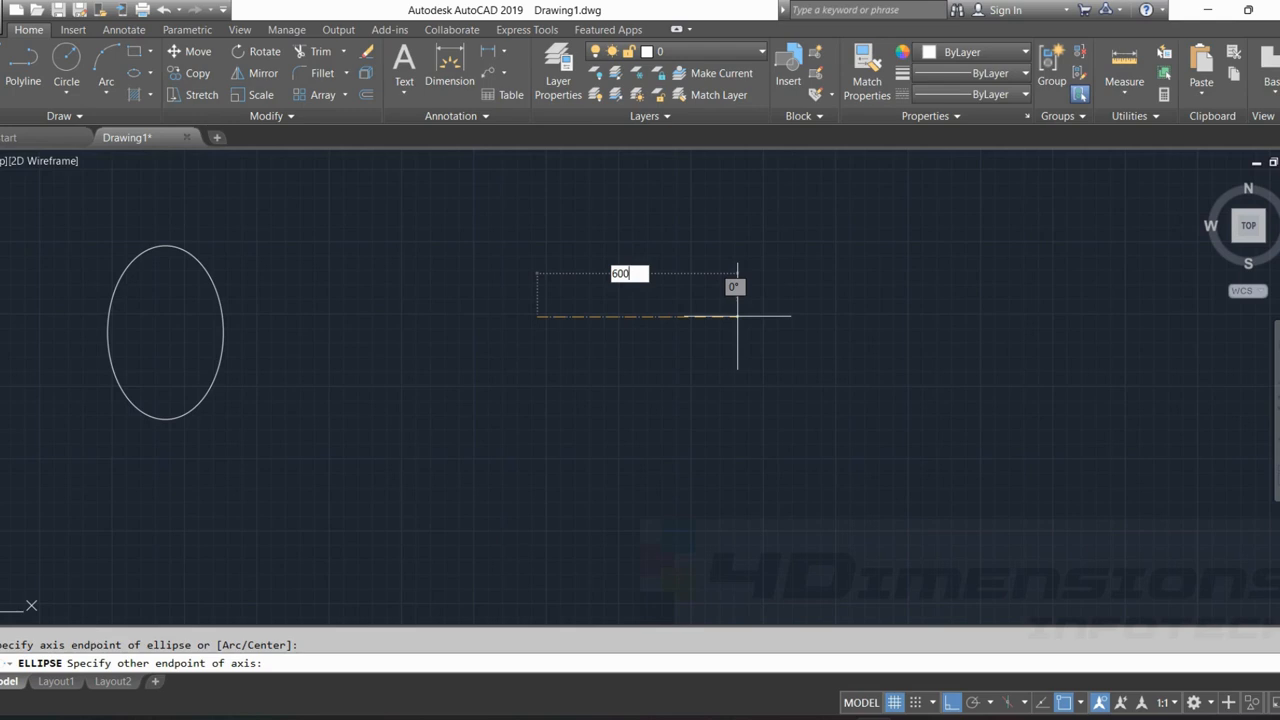
key(Return)
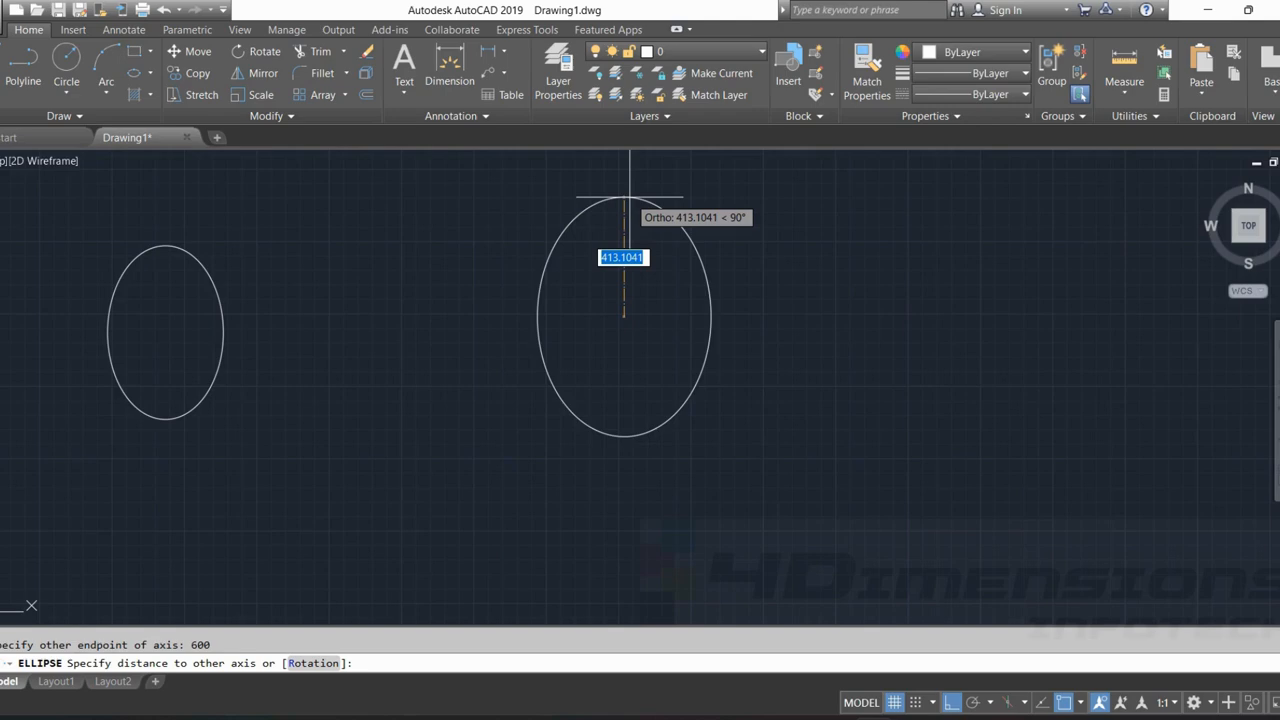
text(200)
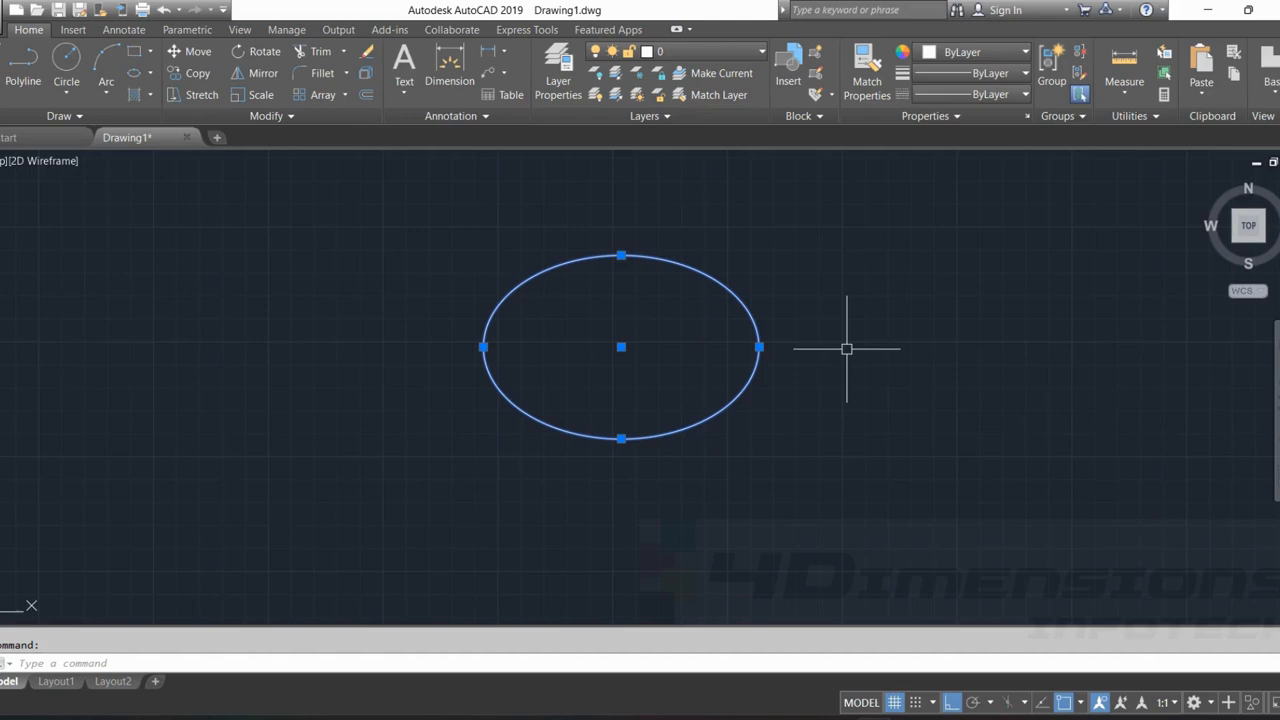
key(Escape)
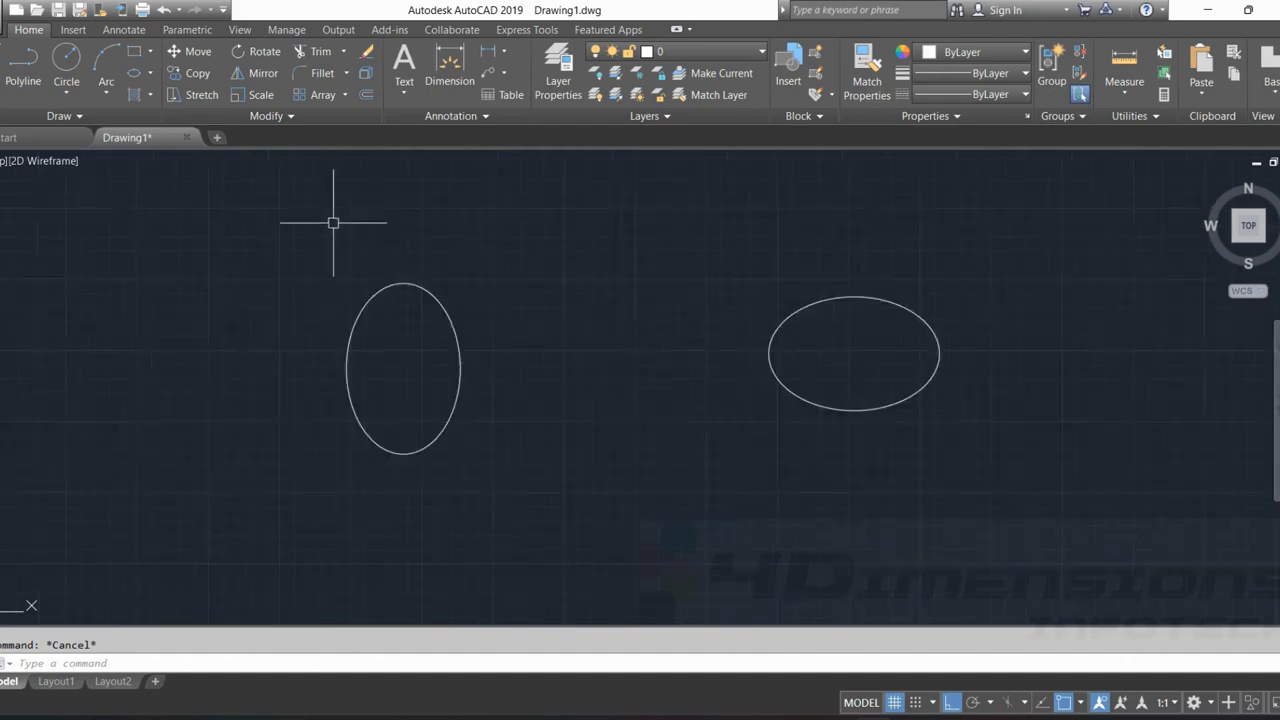
Define an elliptical arc beside the horizontal ellipse with Ortho on, a 600 long horizontal axis and a distance of 120 to the other axis.
click(149, 72)
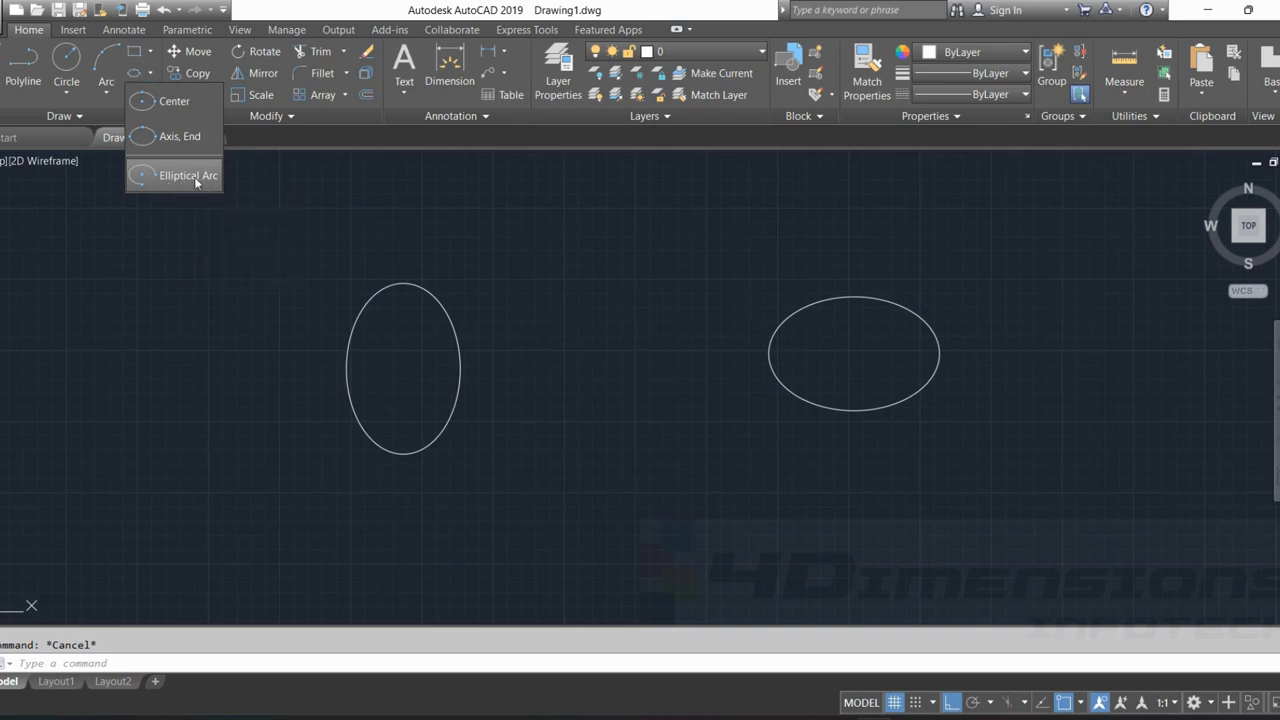
click(175, 176)
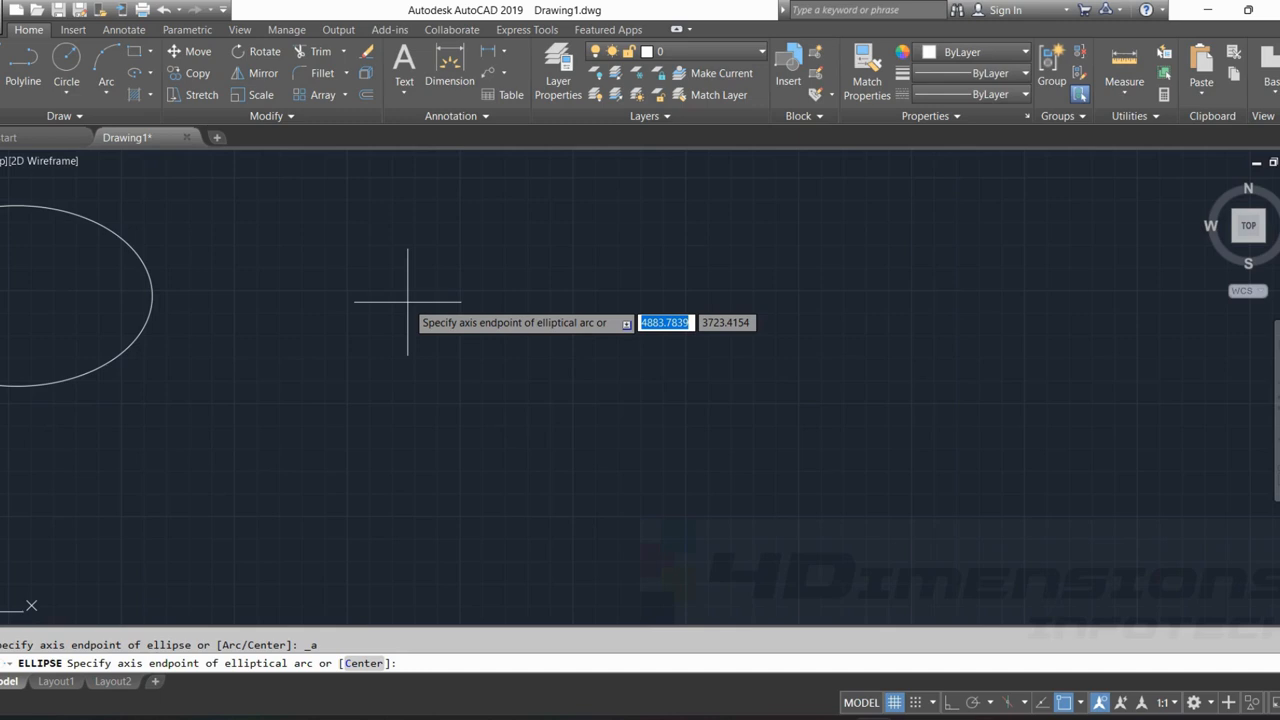
click(370, 297)
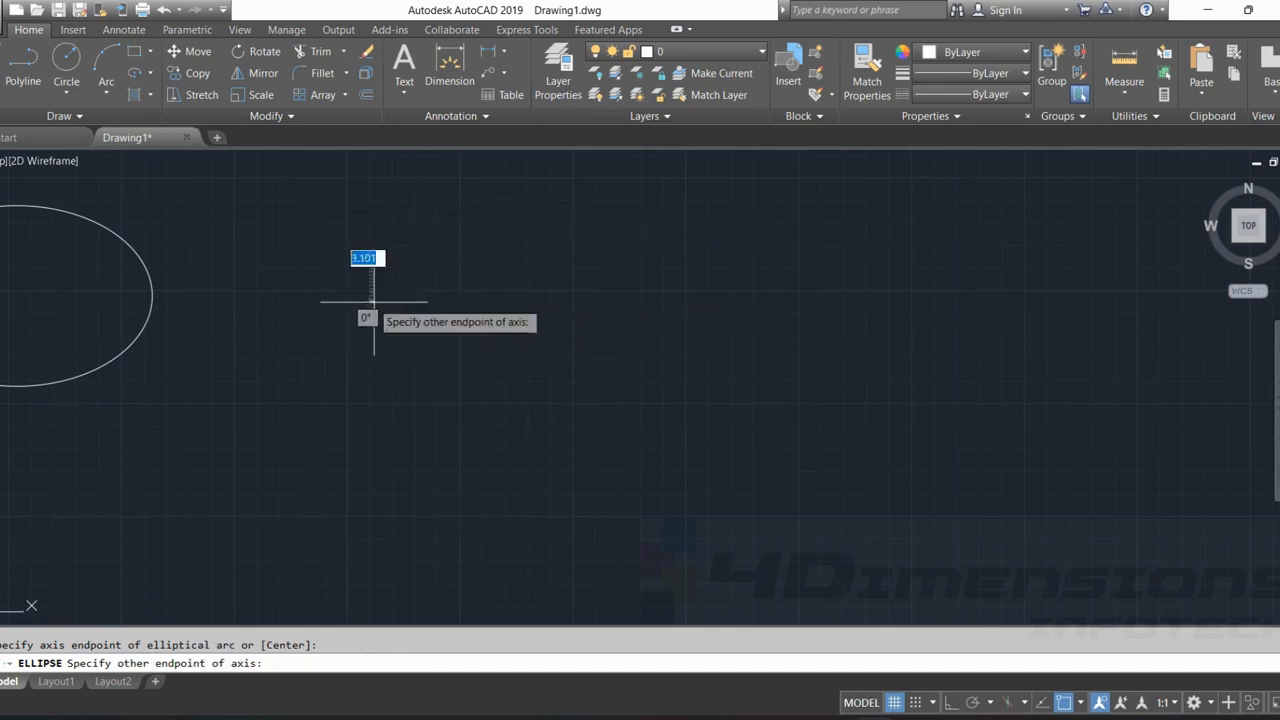
key(F8)
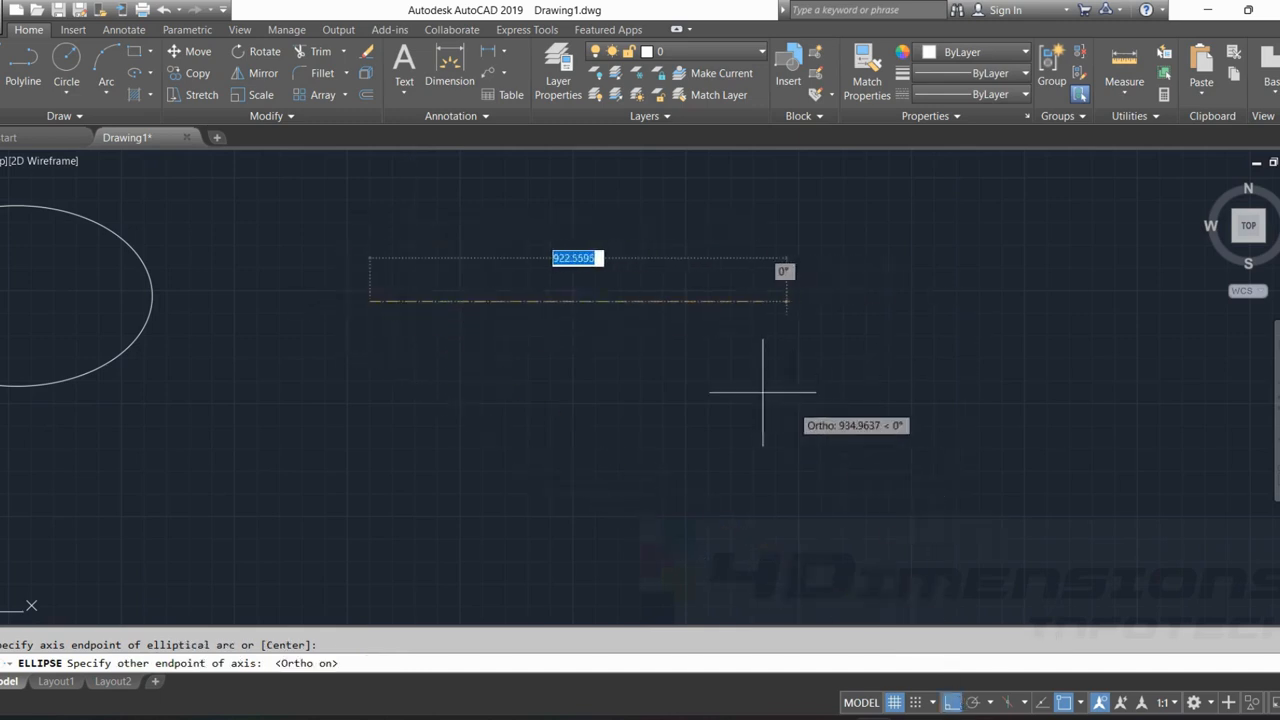
text(600)
key(Return)
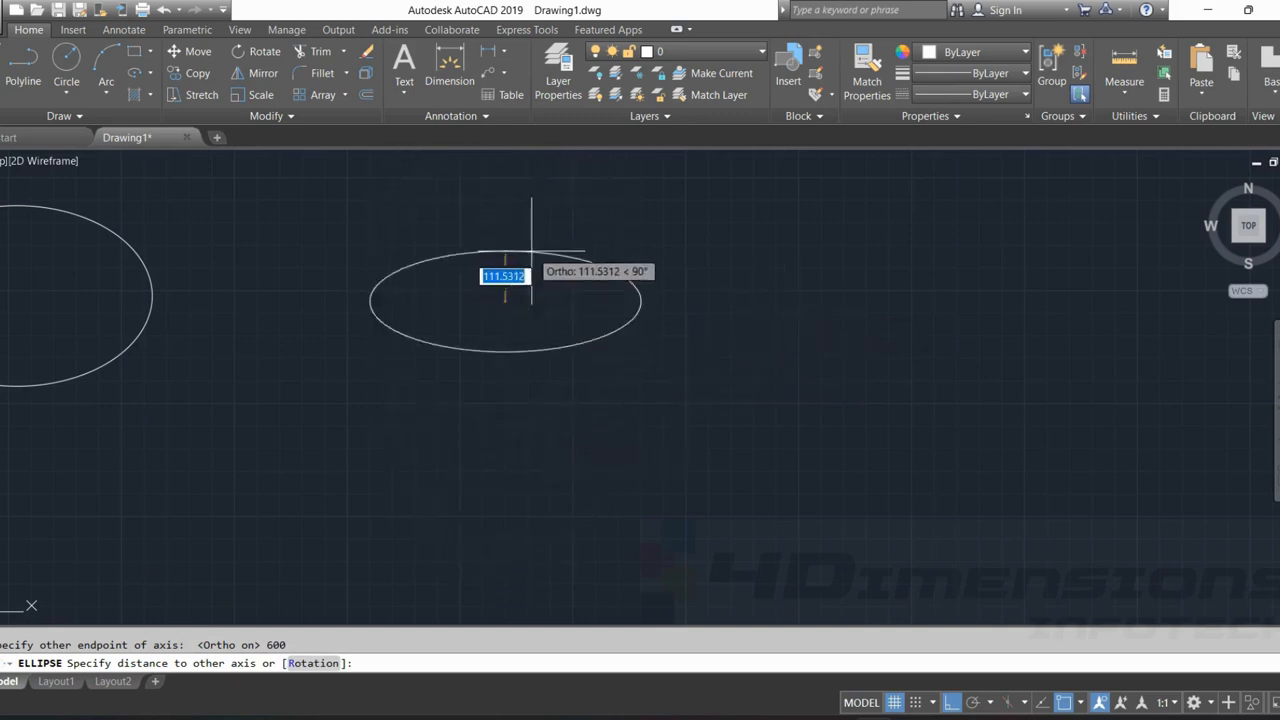
text(120)
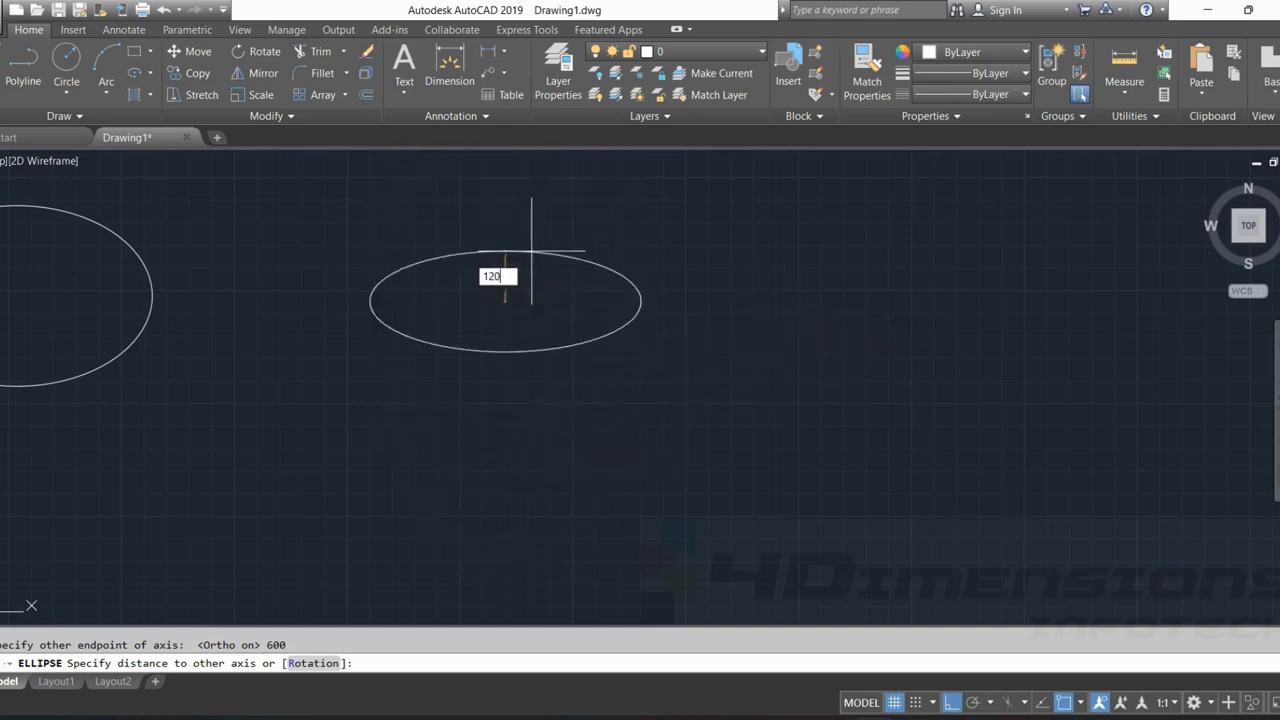
key(Return)
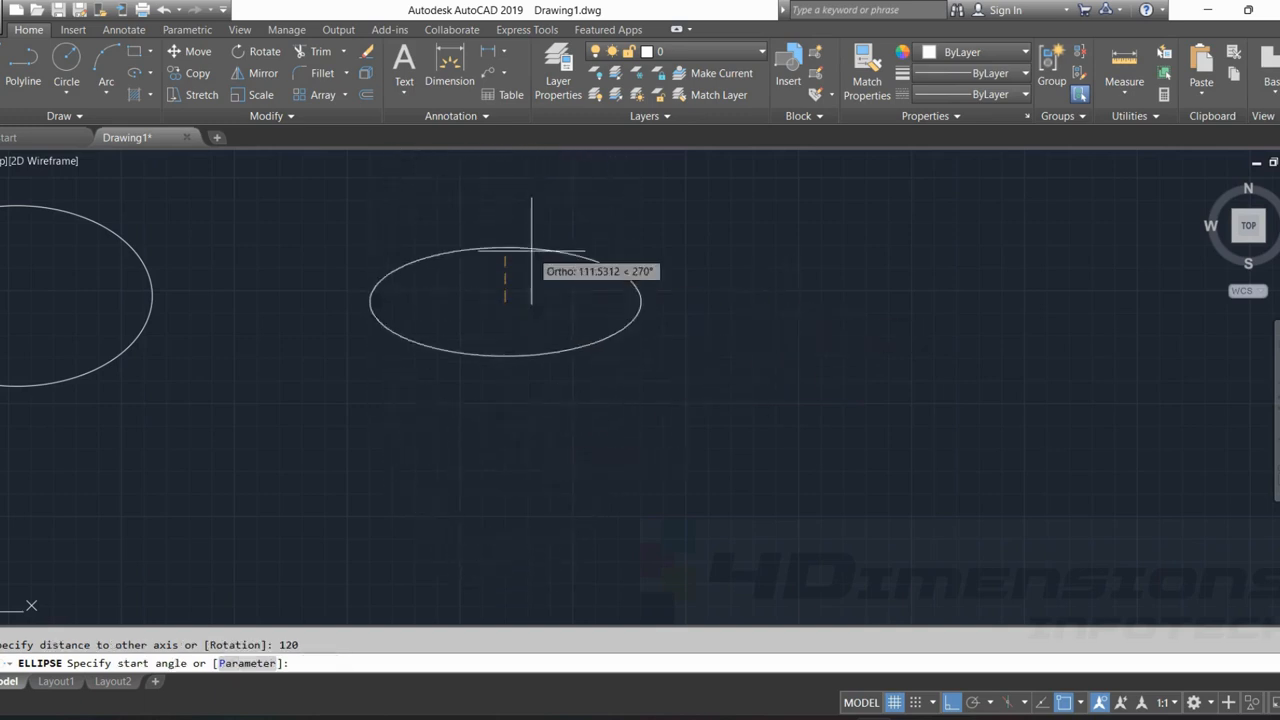
Turn Ortho off and complete the elliptical arc with a start angle of 0 and an end angle of 225.
click(952, 702)
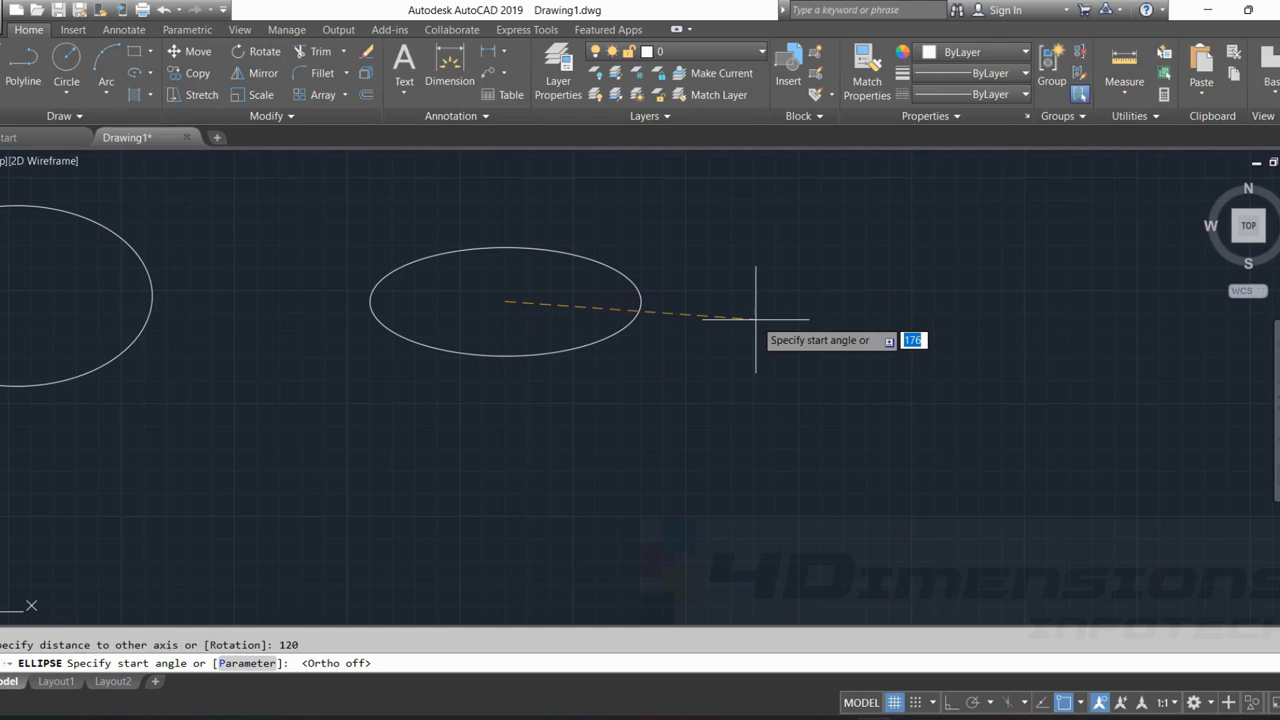
text(0)
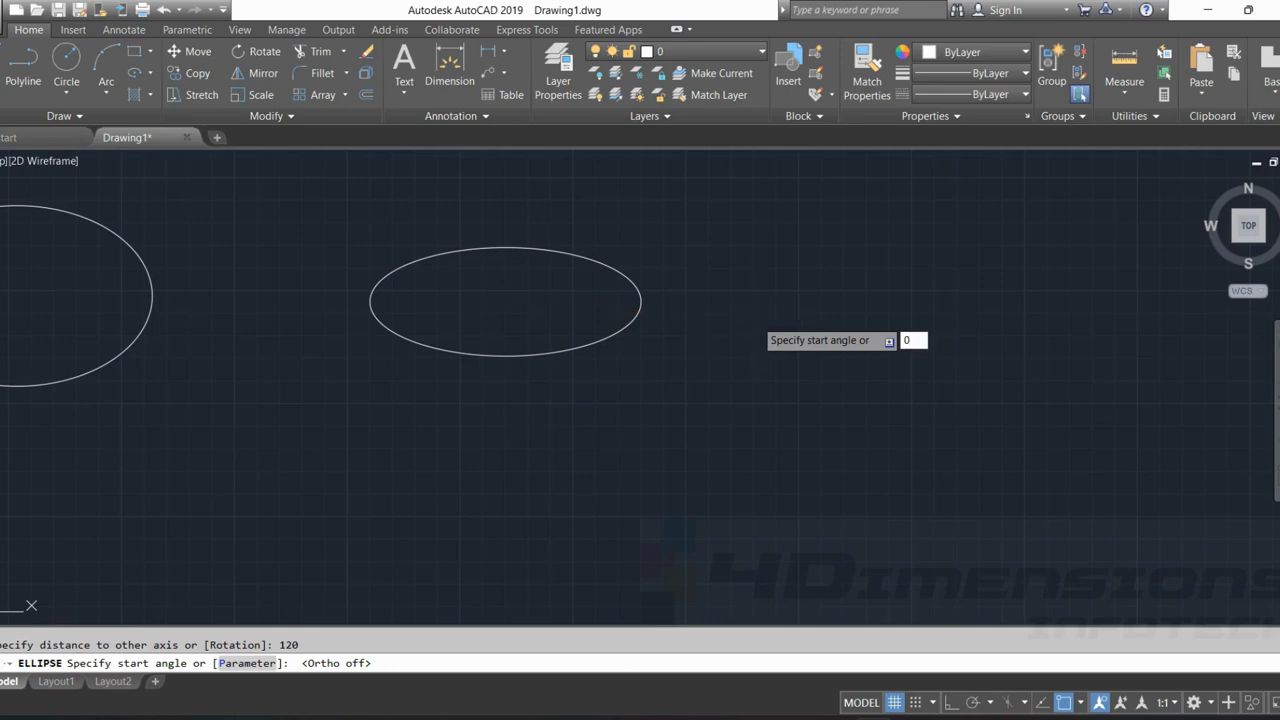
key(Return)
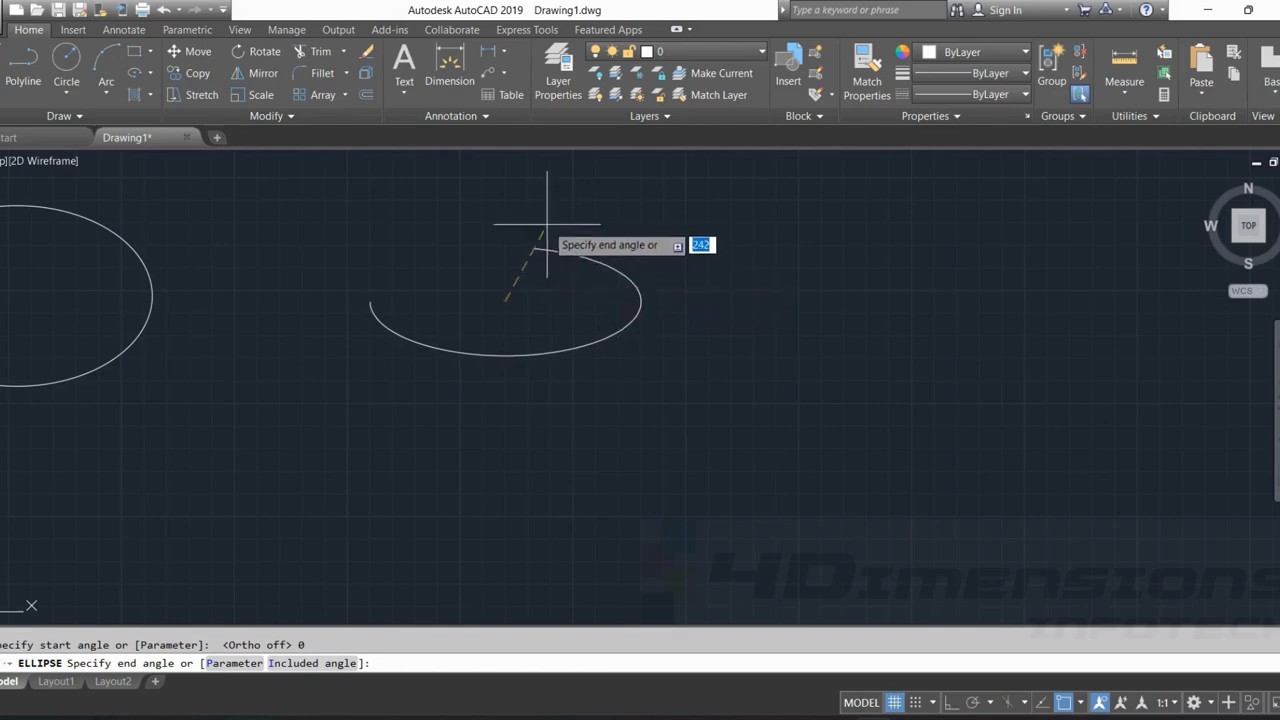
text(225)
key(Return)
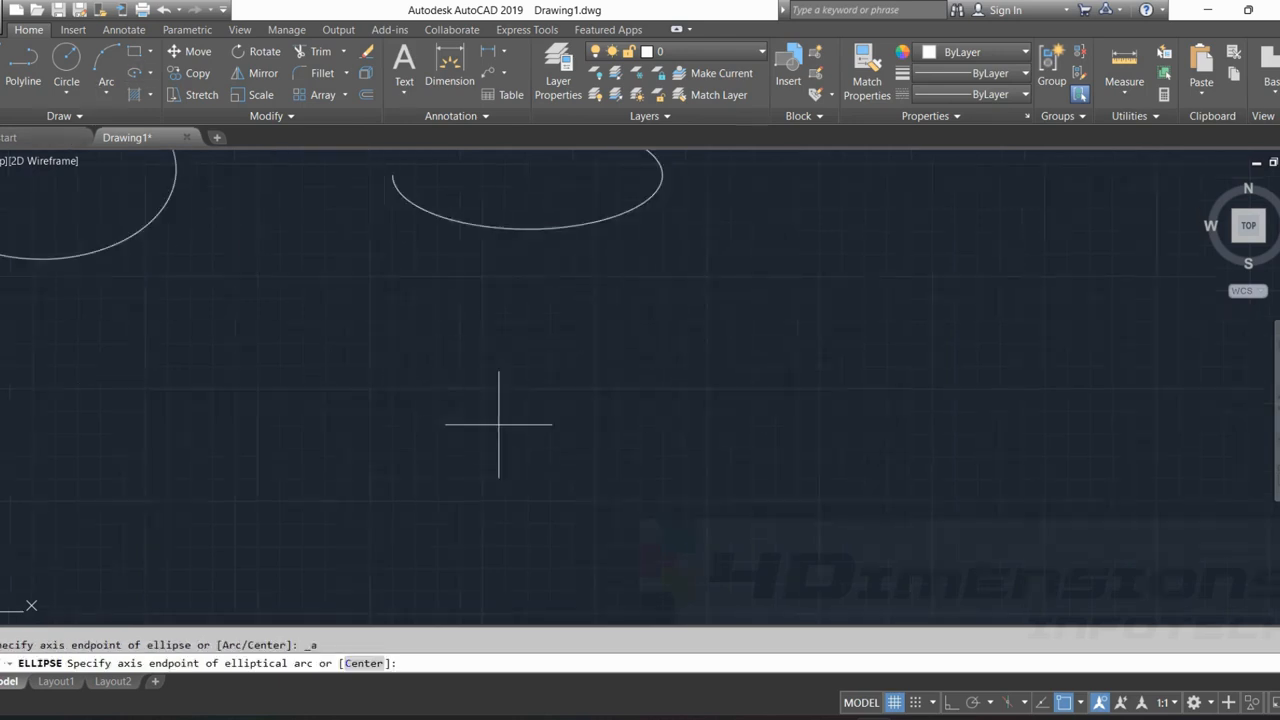
Define a second elliptical arc below the first with Ortho on, a 600 long horizontal axis and a distance of 200 to the other axis.
click(455, 416)
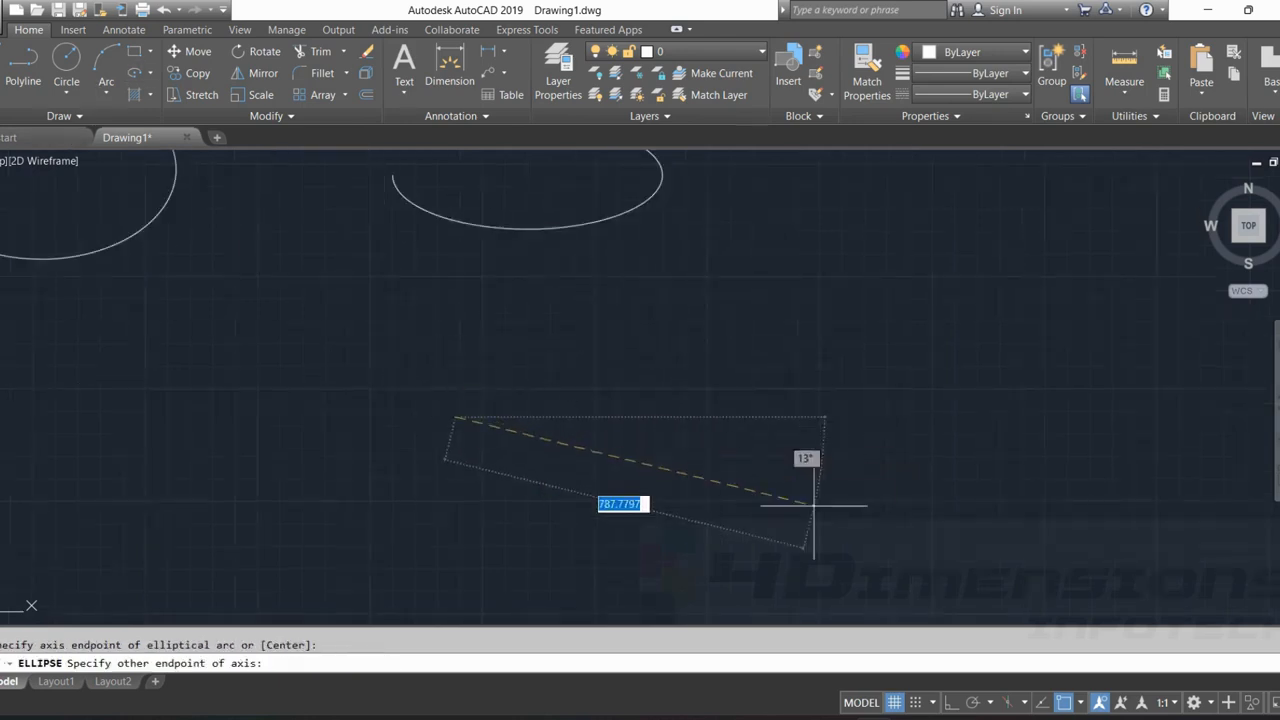
click(954, 706)
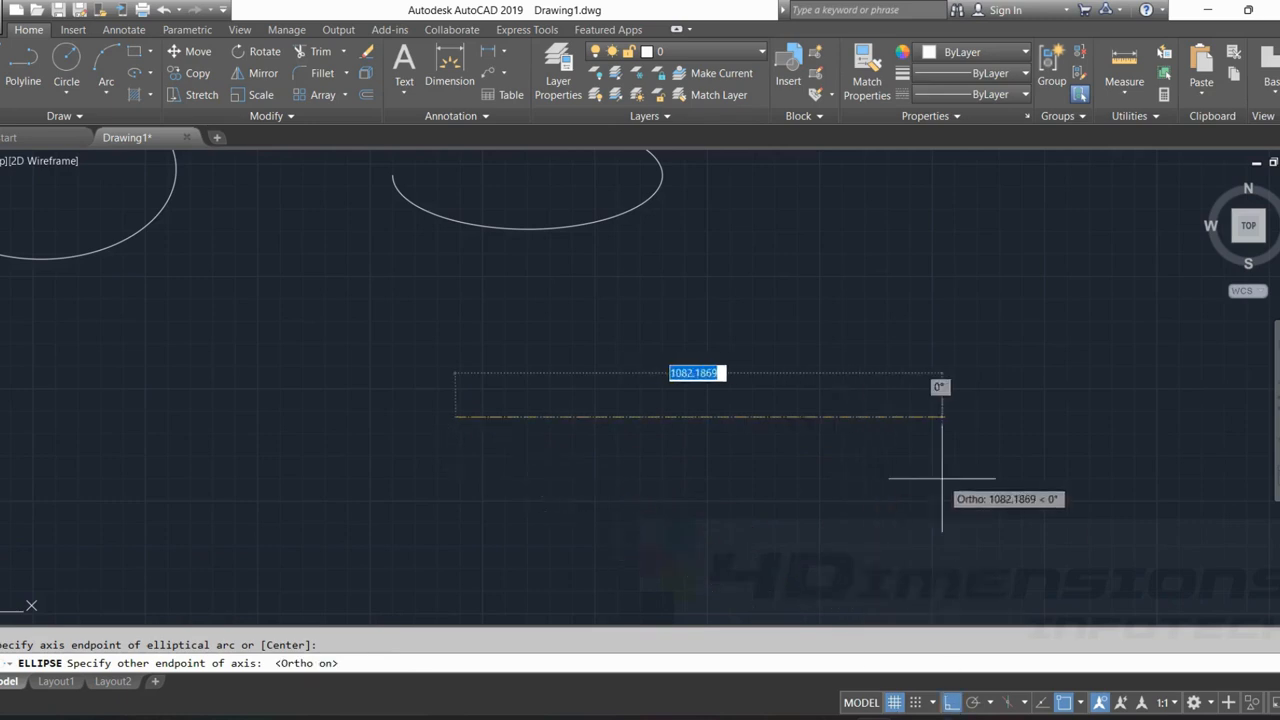
text(600)
key(Return)
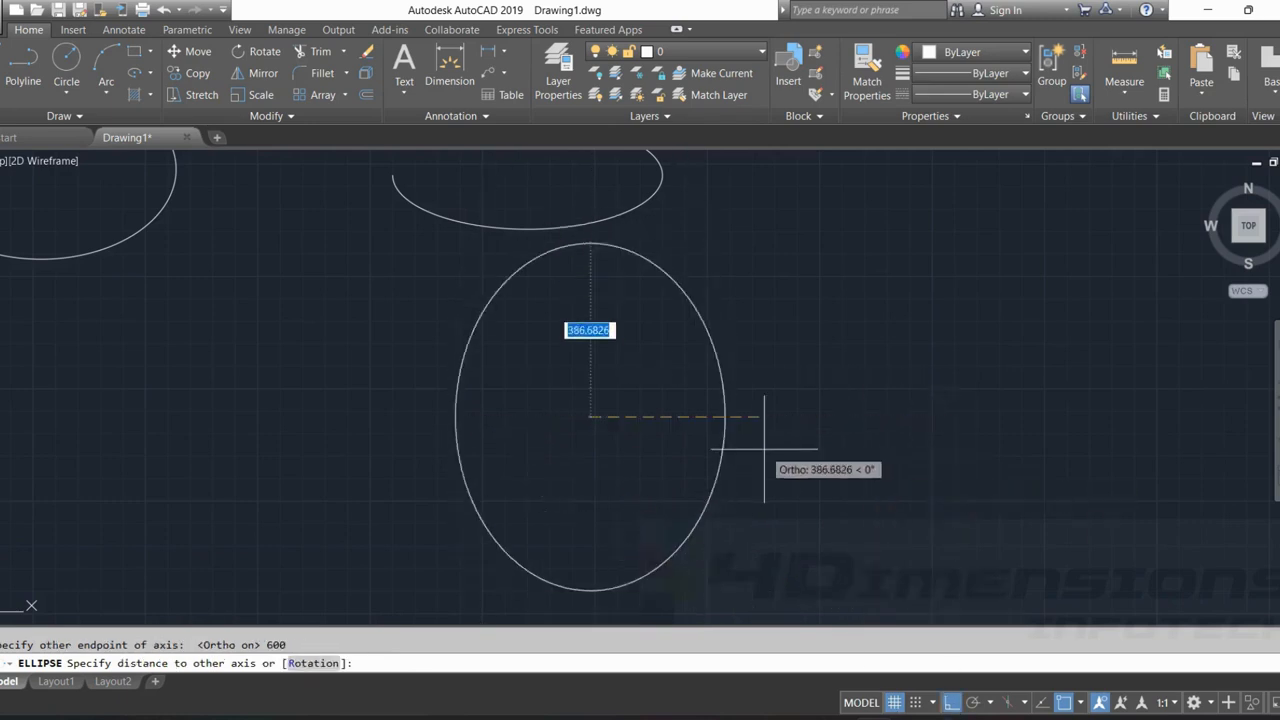
text(200)
key(Return)
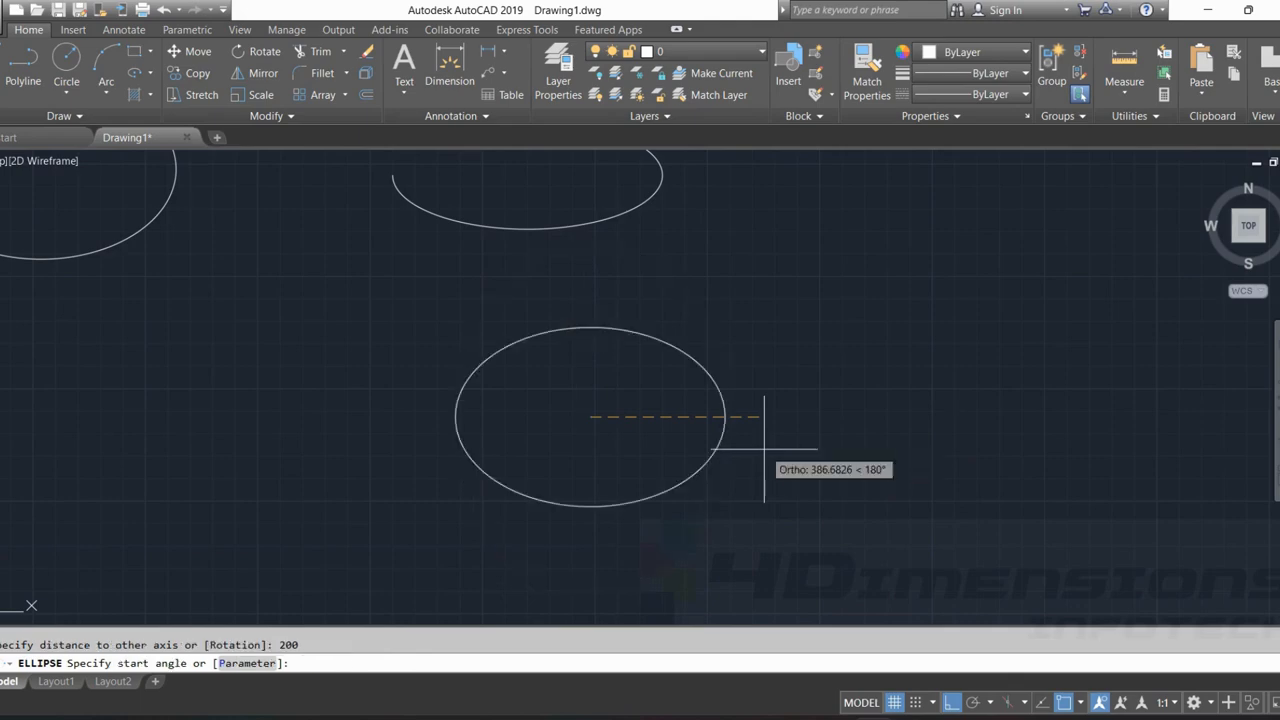
Turn Ortho off and complete the second elliptical arc with a start angle of 0 and an end angle of 180.
key(F8)
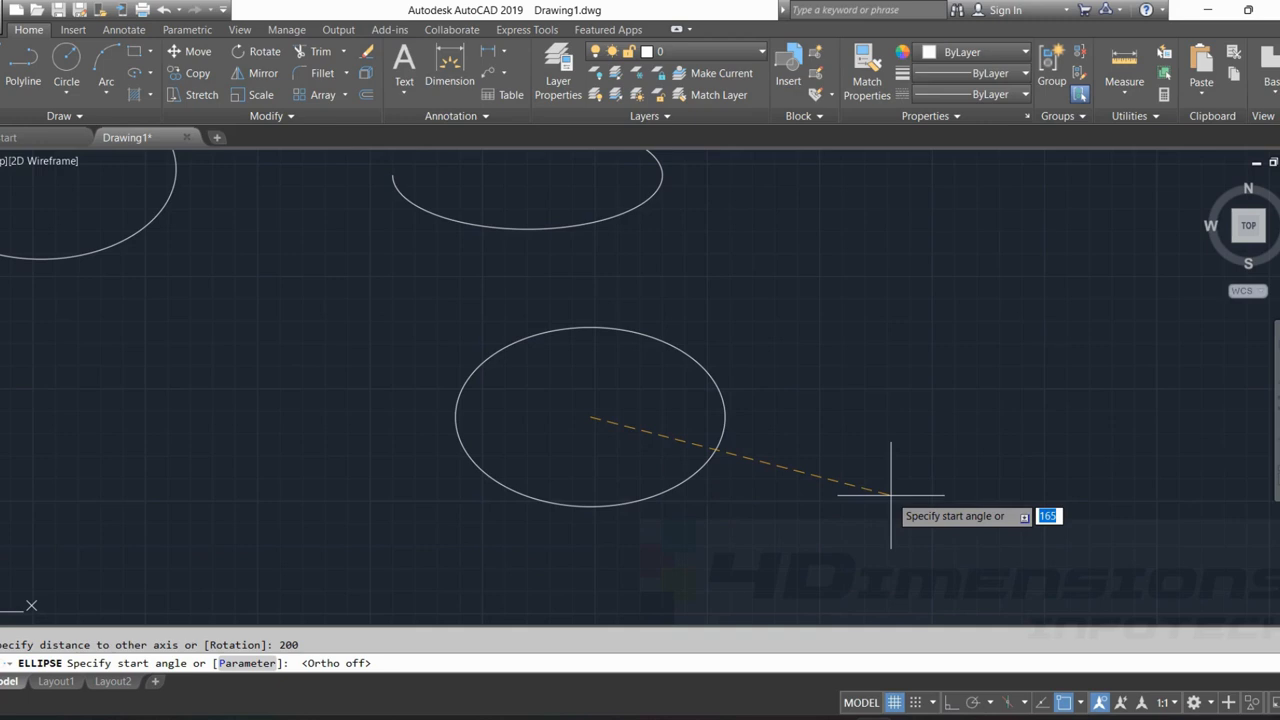
text(0)
key(Return)
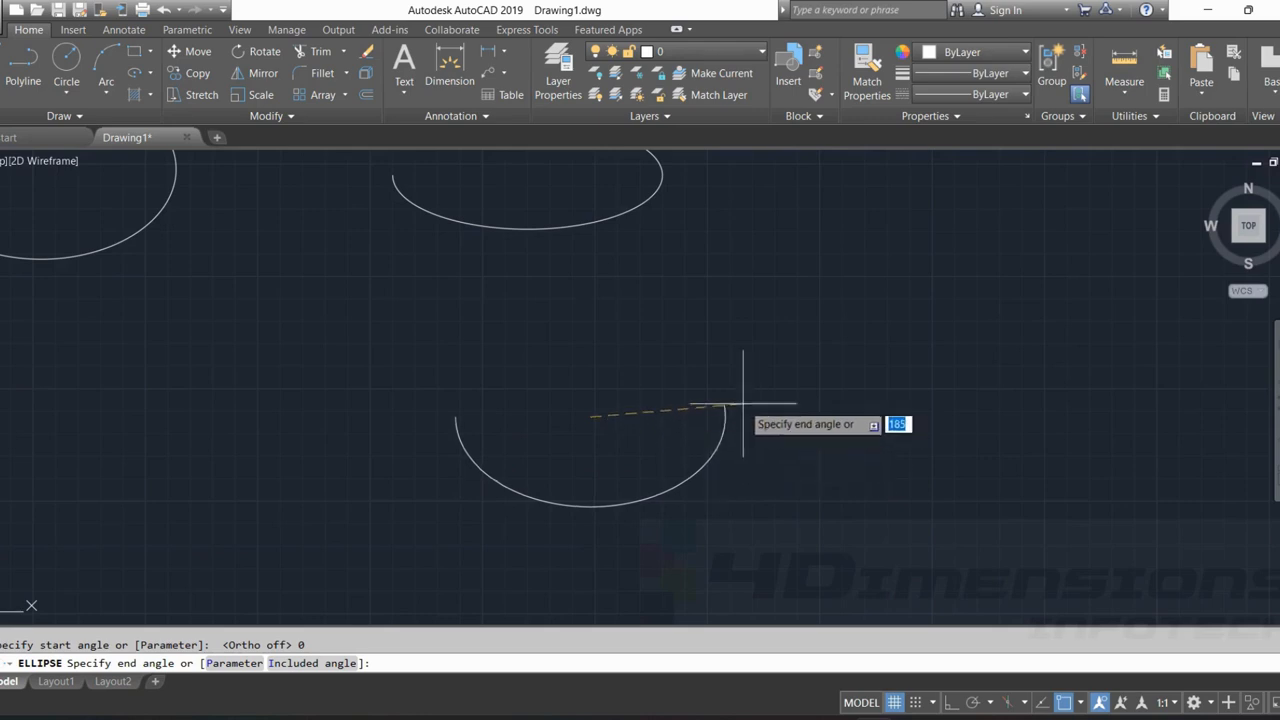
text(180)
key(Return)
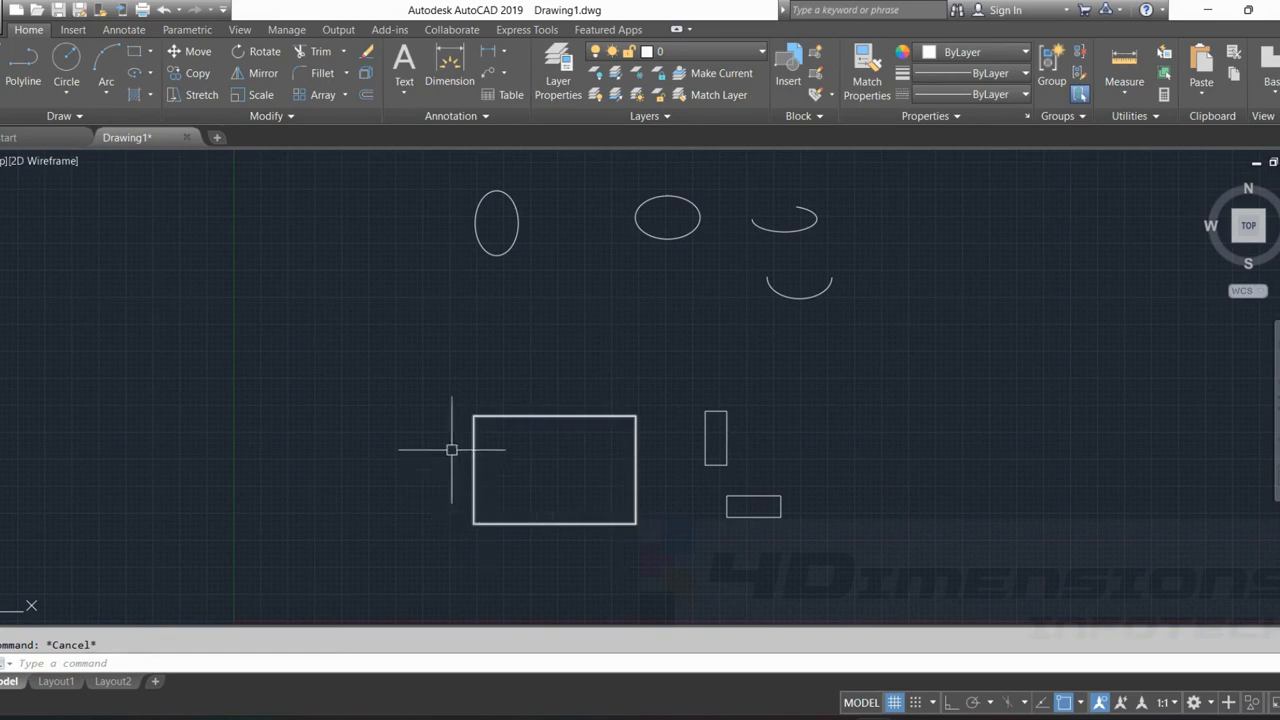
Review the drawn shapes, select the large rectangle to examine its grips, and clear the selection.
middle_drag(577, 349, 584, 347)
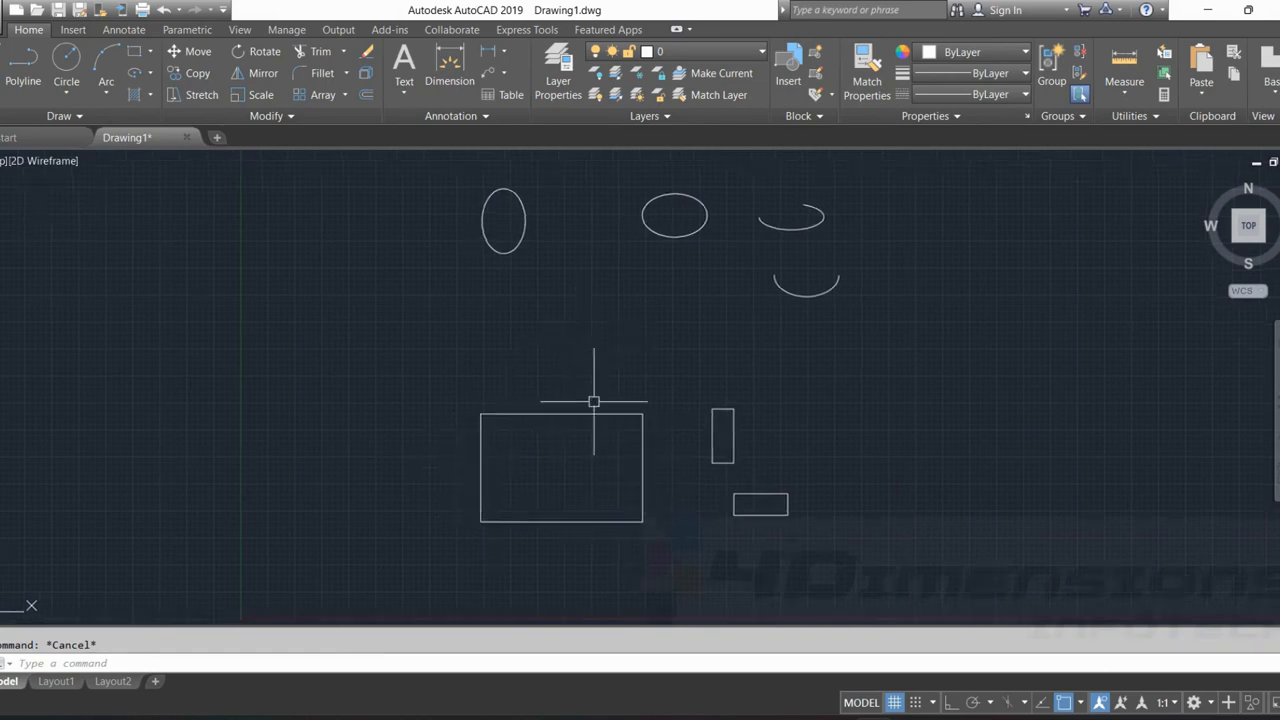
mouse_move(589, 517)
middle_down()
mouse_move(574, 443)
mouse_move(540, 417)
middle_up()
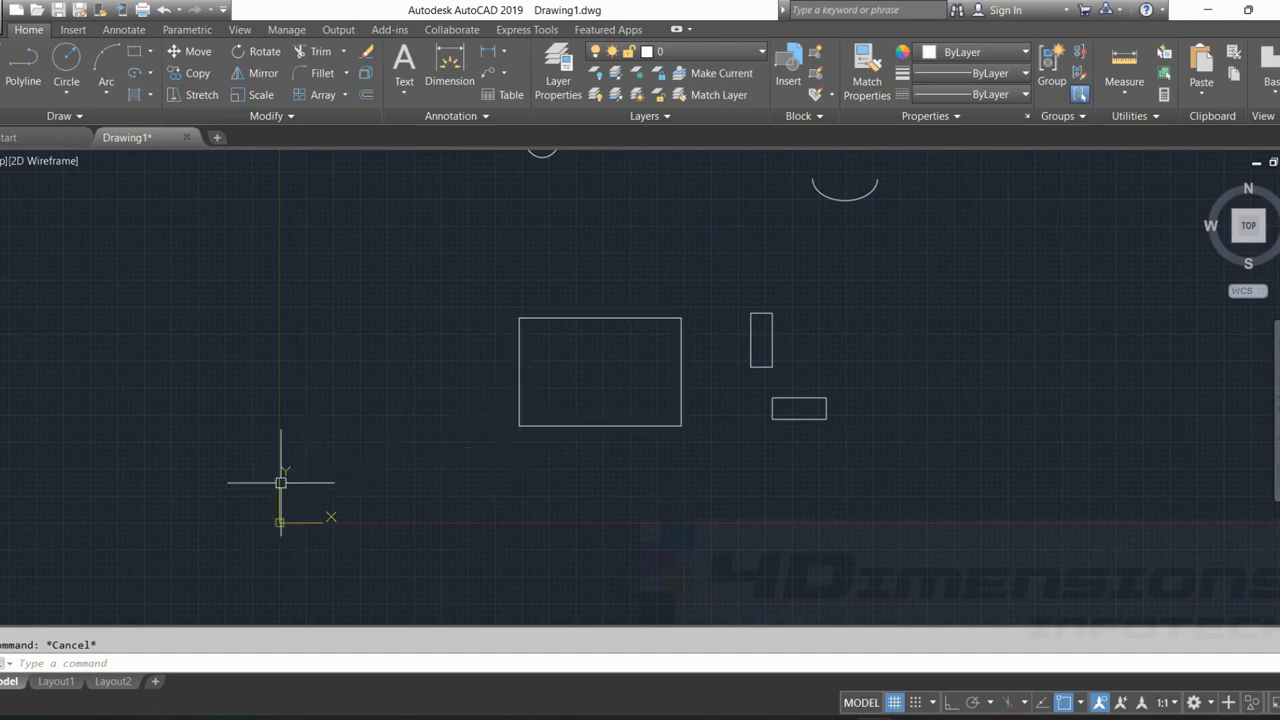
middle_drag(506, 494, 477, 565)
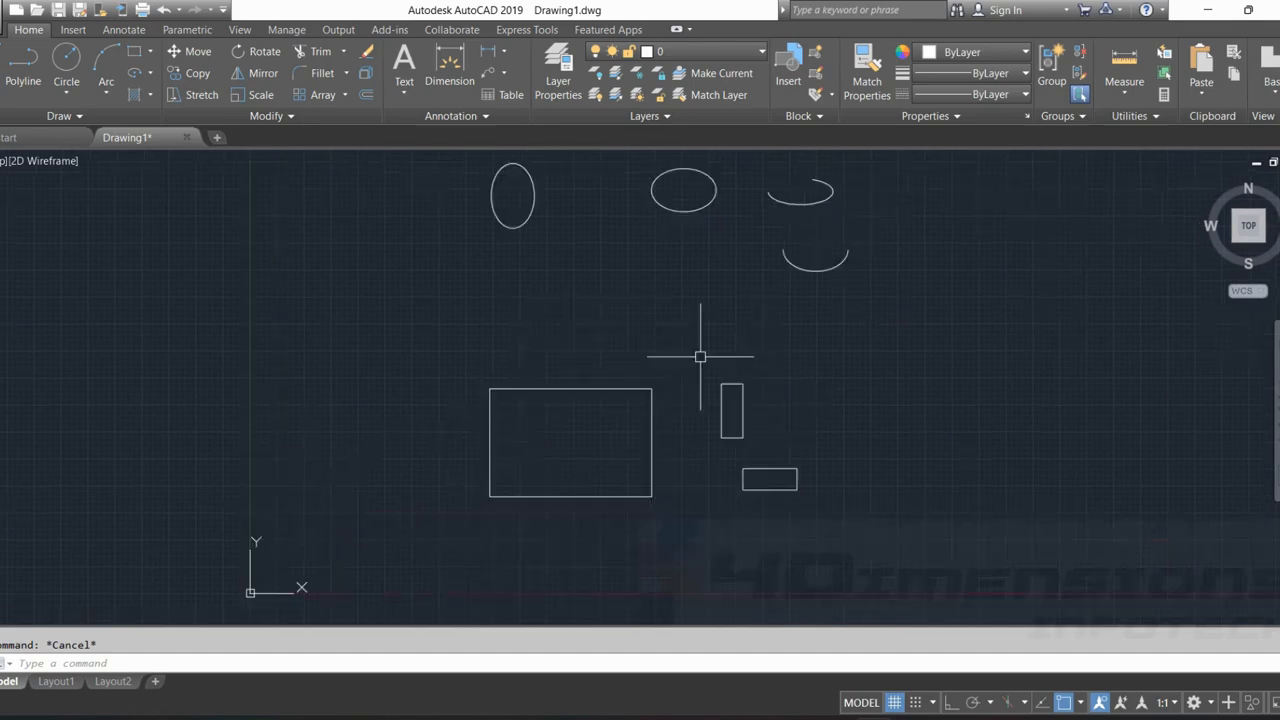
click(651, 392)
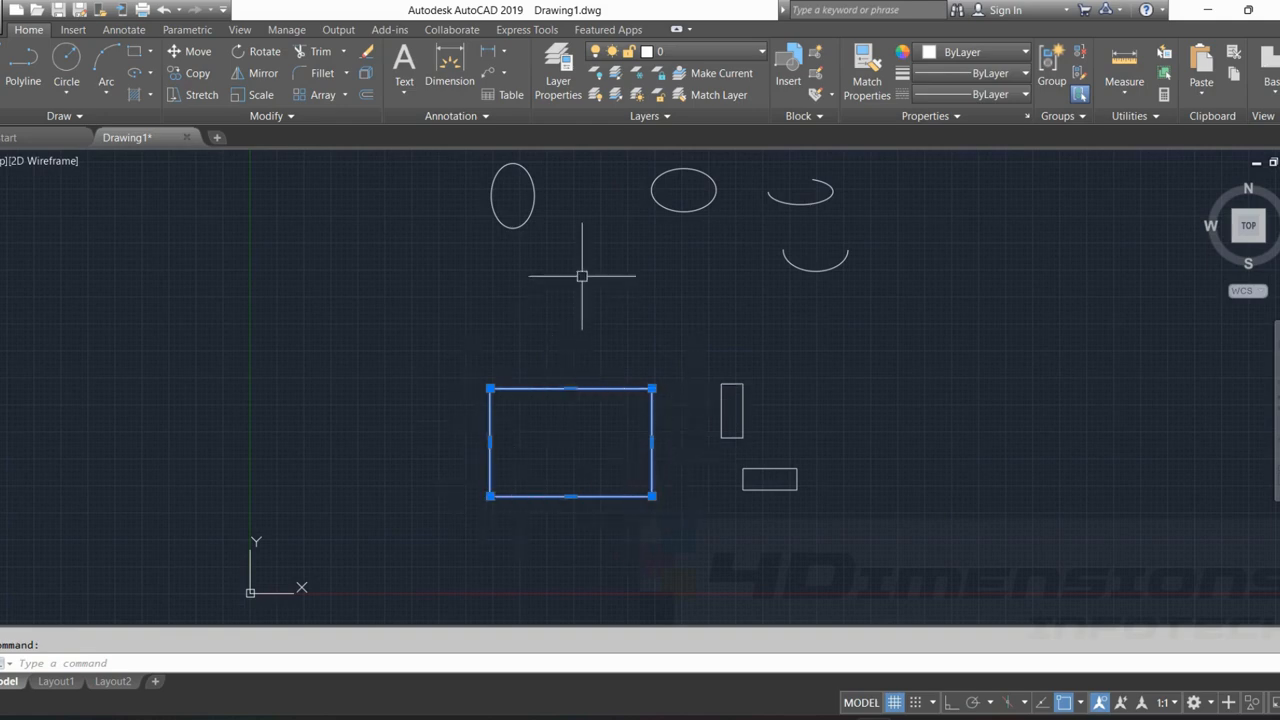
key(Escape)
Select the upper and right edges of the small upright rectangle to examine them as separate lines, and clear the selection.
scroll(702, 455, up, 4)
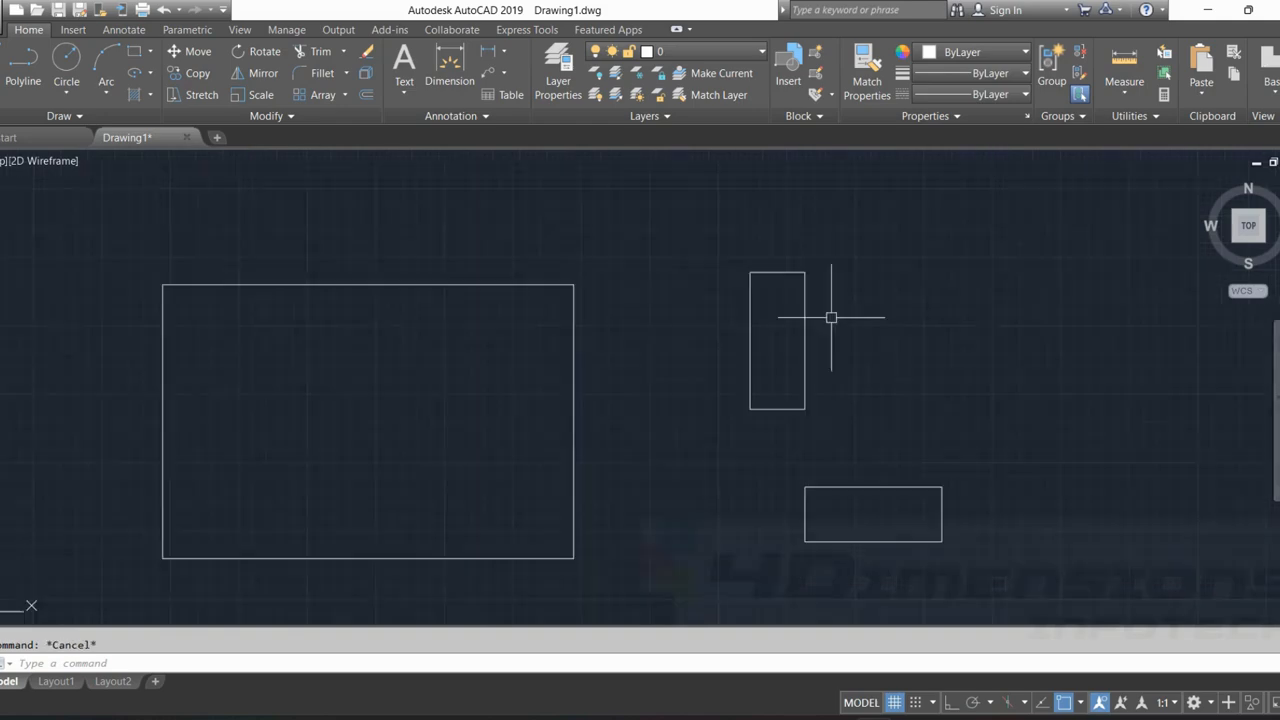
click(790, 270)
click(805, 297)
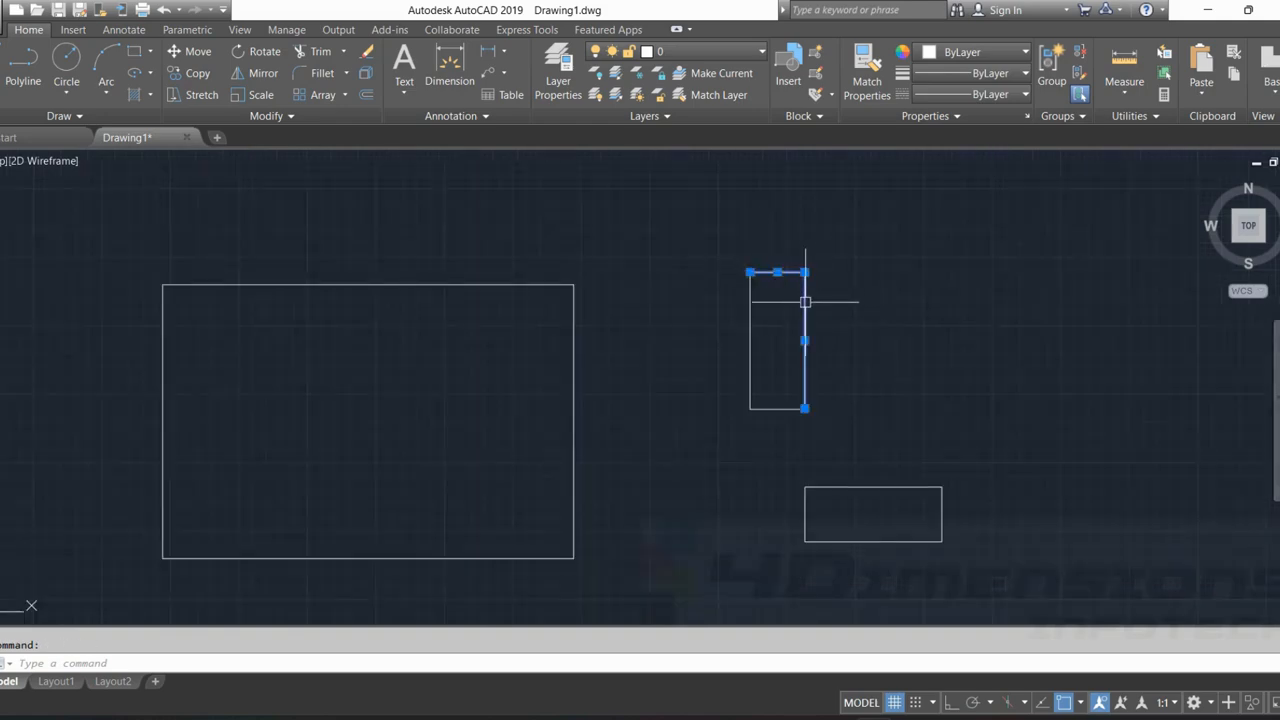
key(Escape)
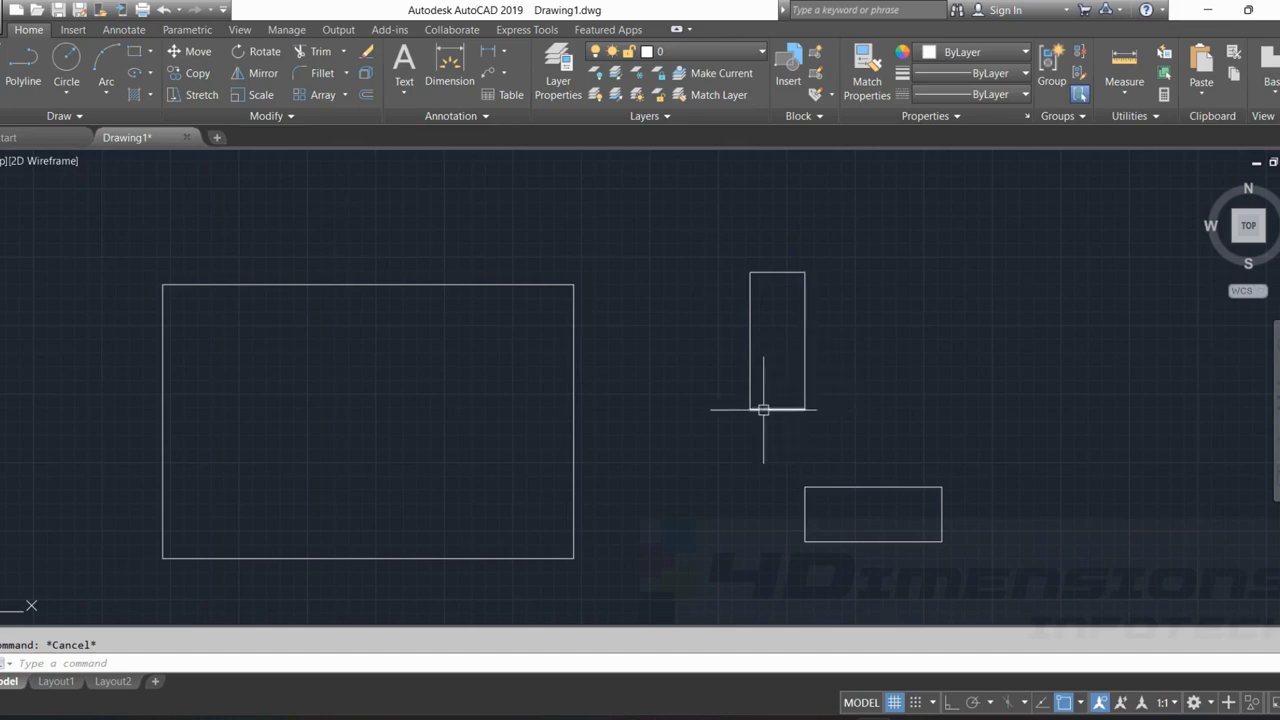
List the properties of the large rectangle with the LIST command and move the text window aside to read them.
scroll(831, 312, down, 2)
scroll(620, 345, up, 2)
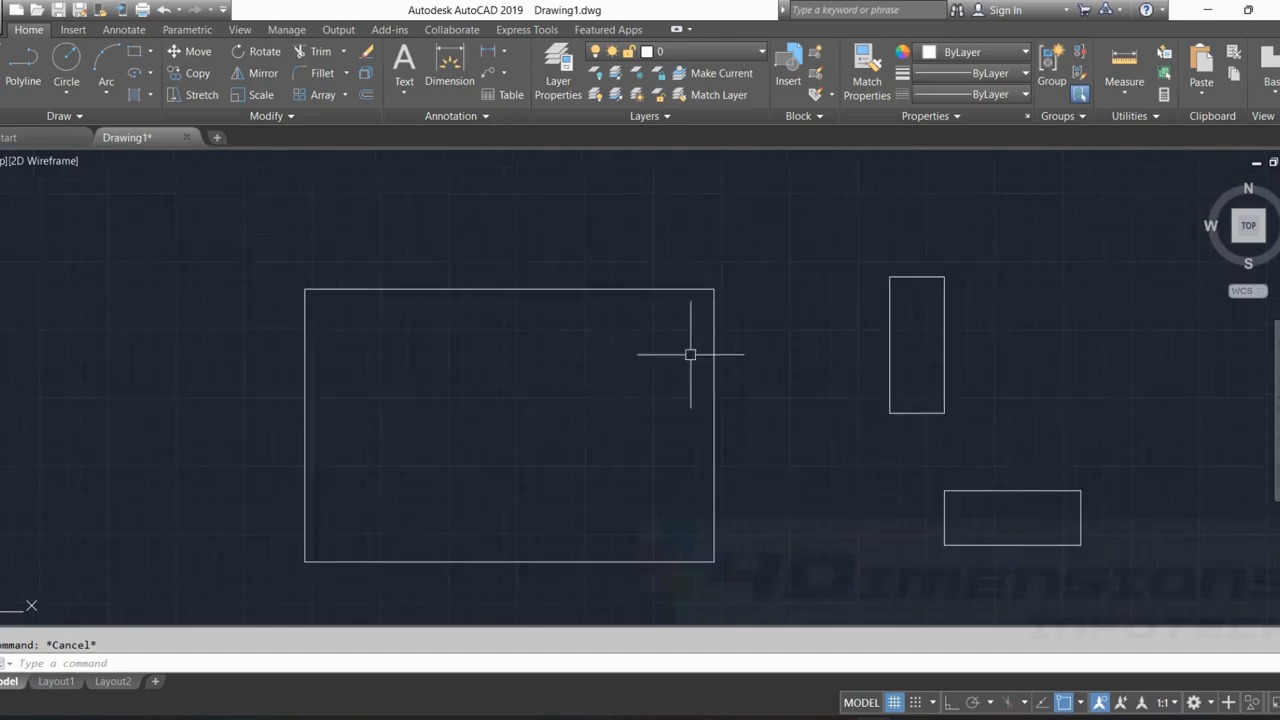
text(ist)
key(Return)
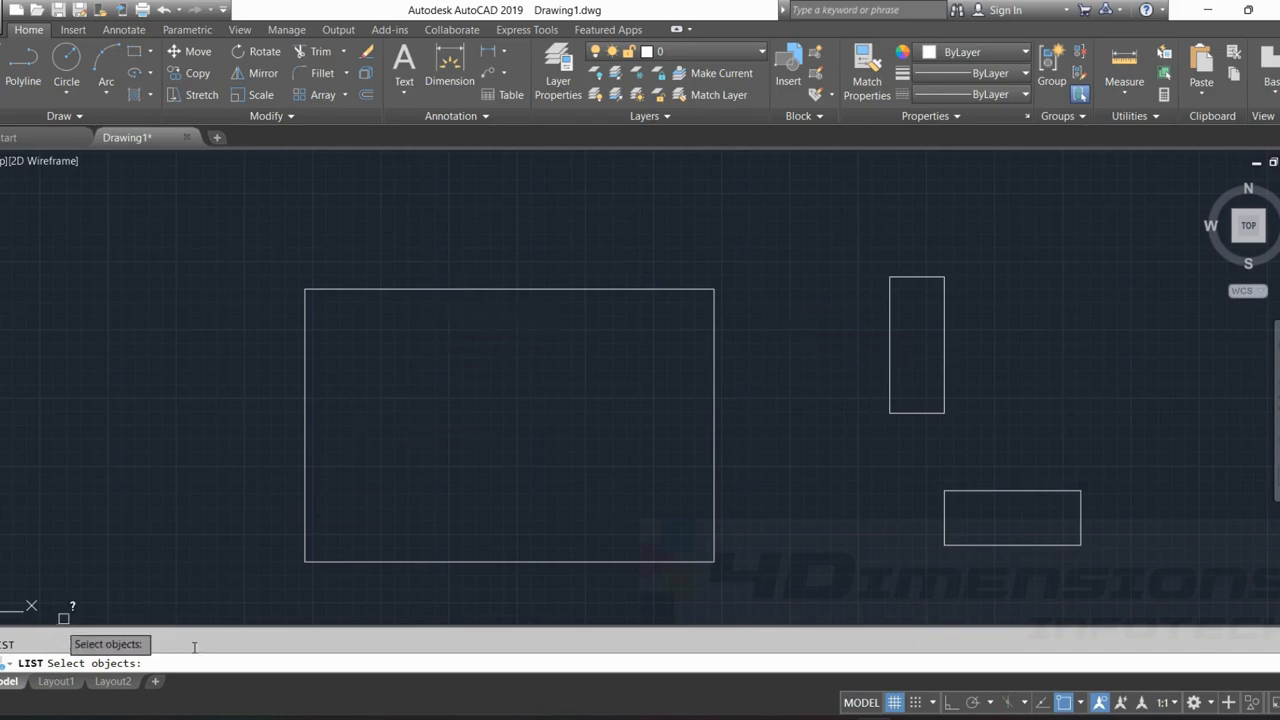
click(472, 289)
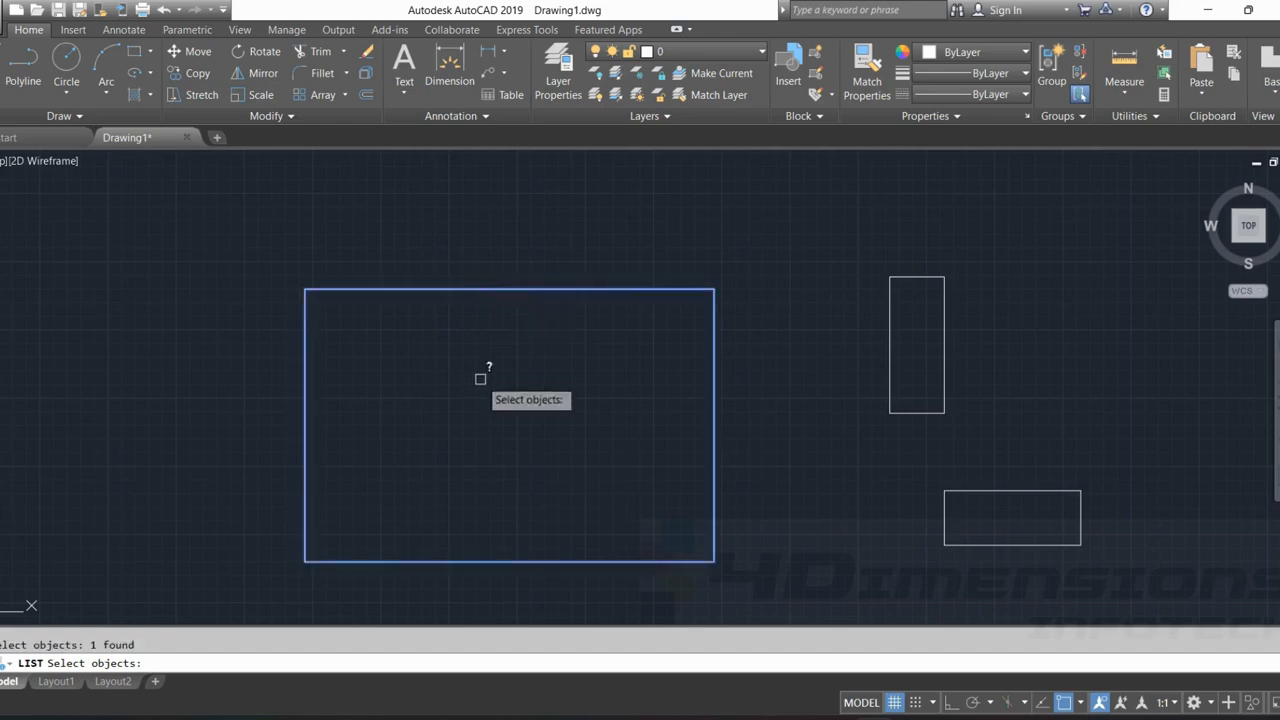
key(Return)
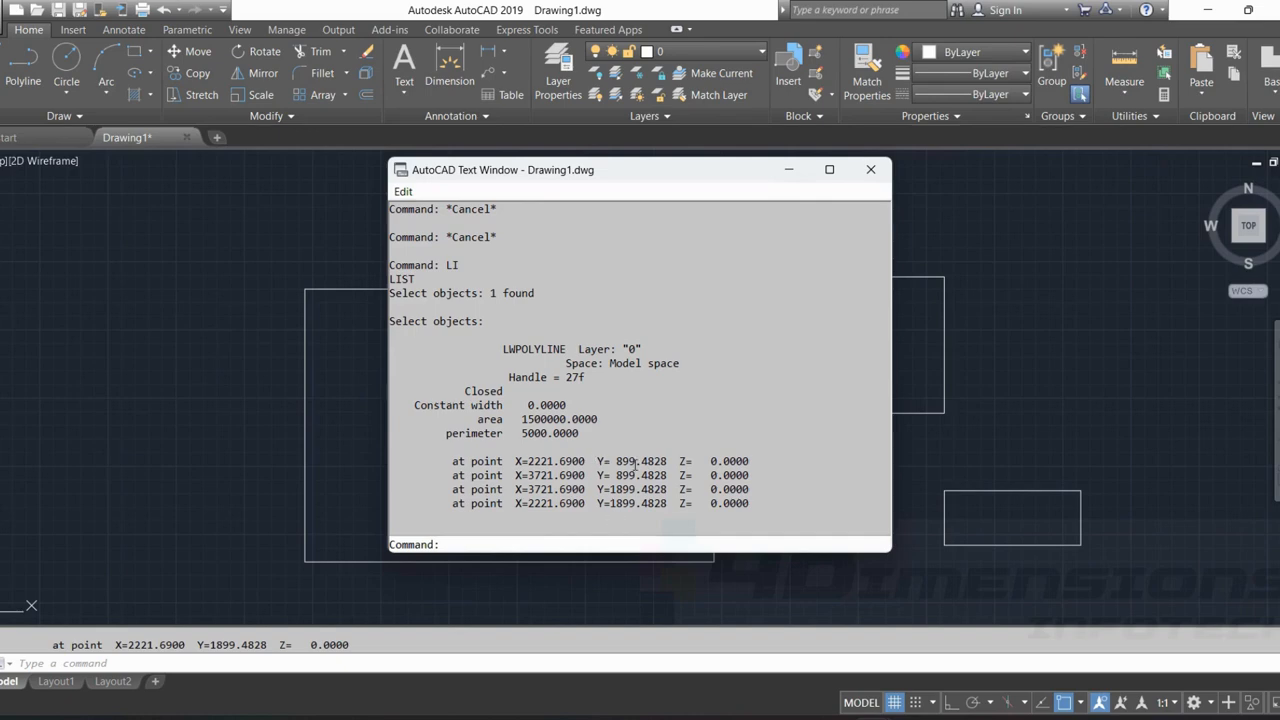
drag(600, 170, 953, 149)
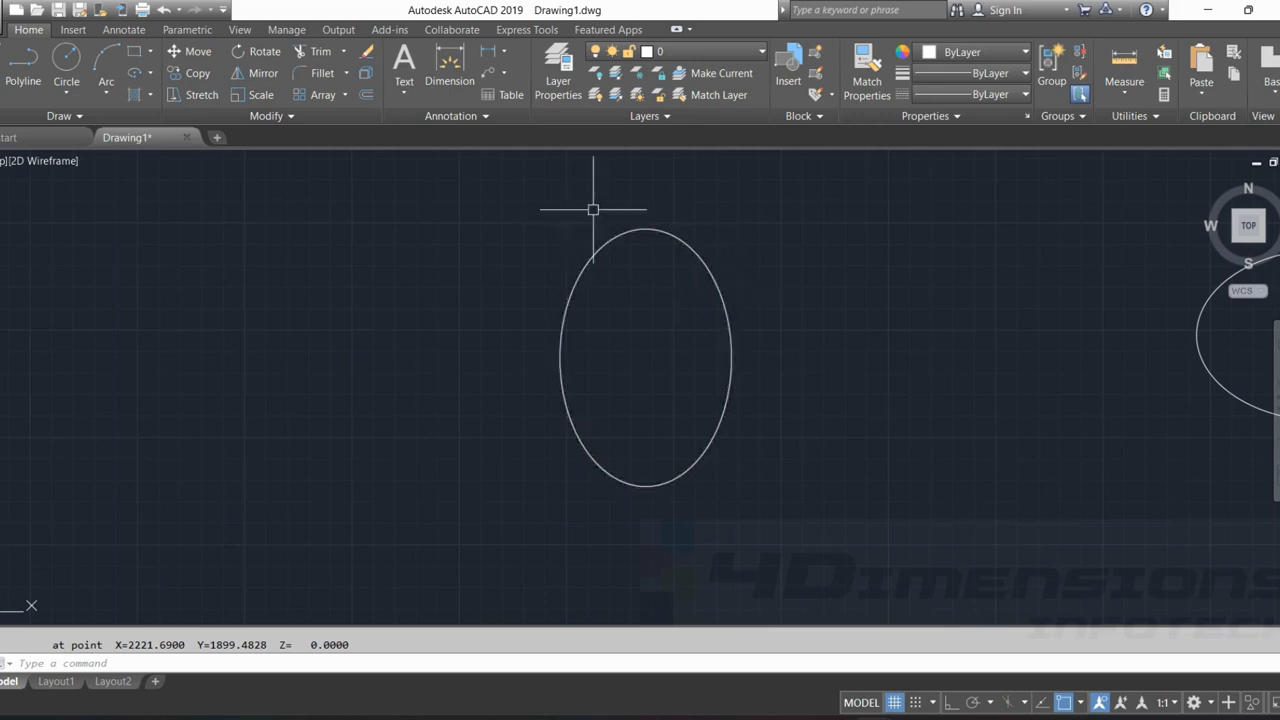
List the upright ellipse's area, circumference, center and axis data with the LIST command, and clear any selection.
text(l)
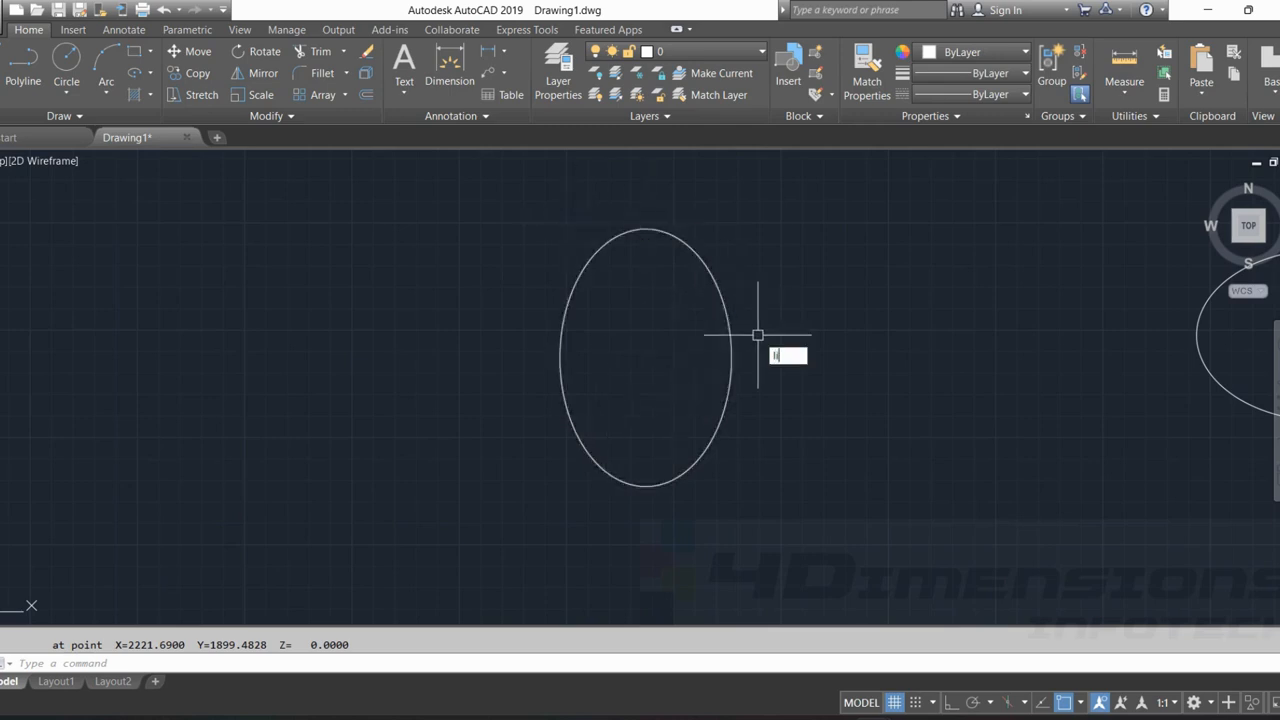
text(i)
key(Return)
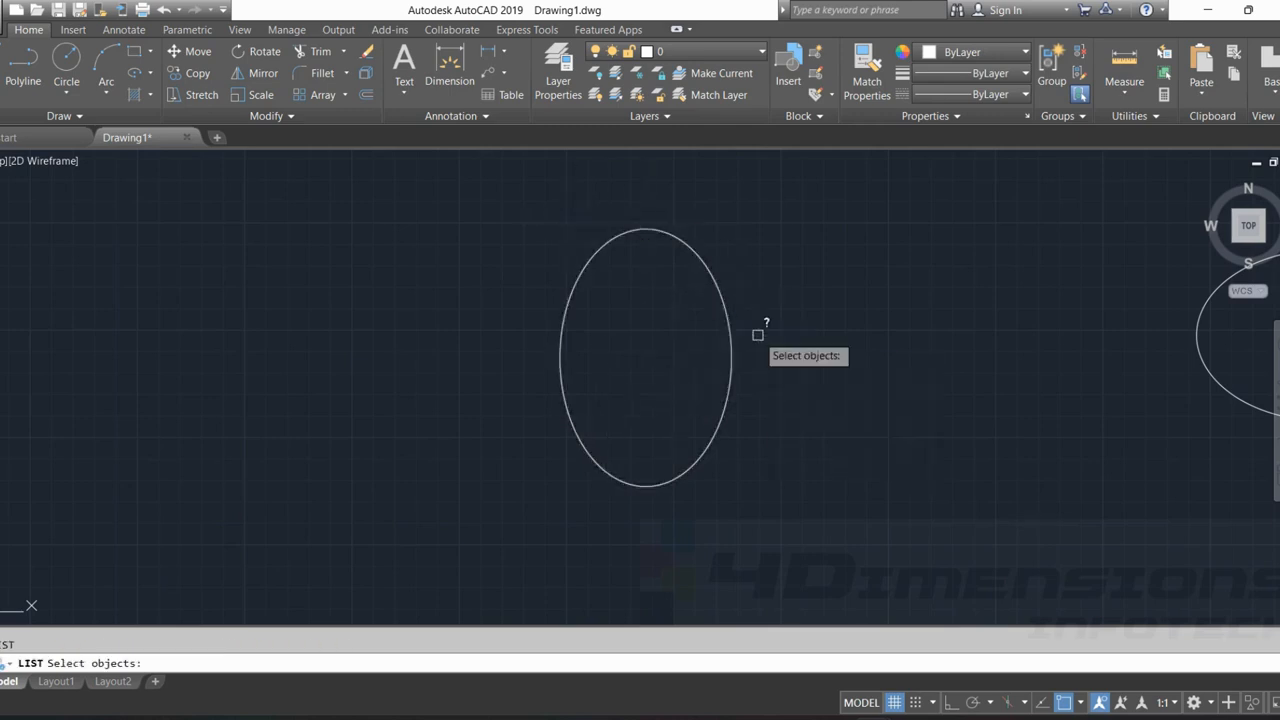
click(724, 289)
key(Return)
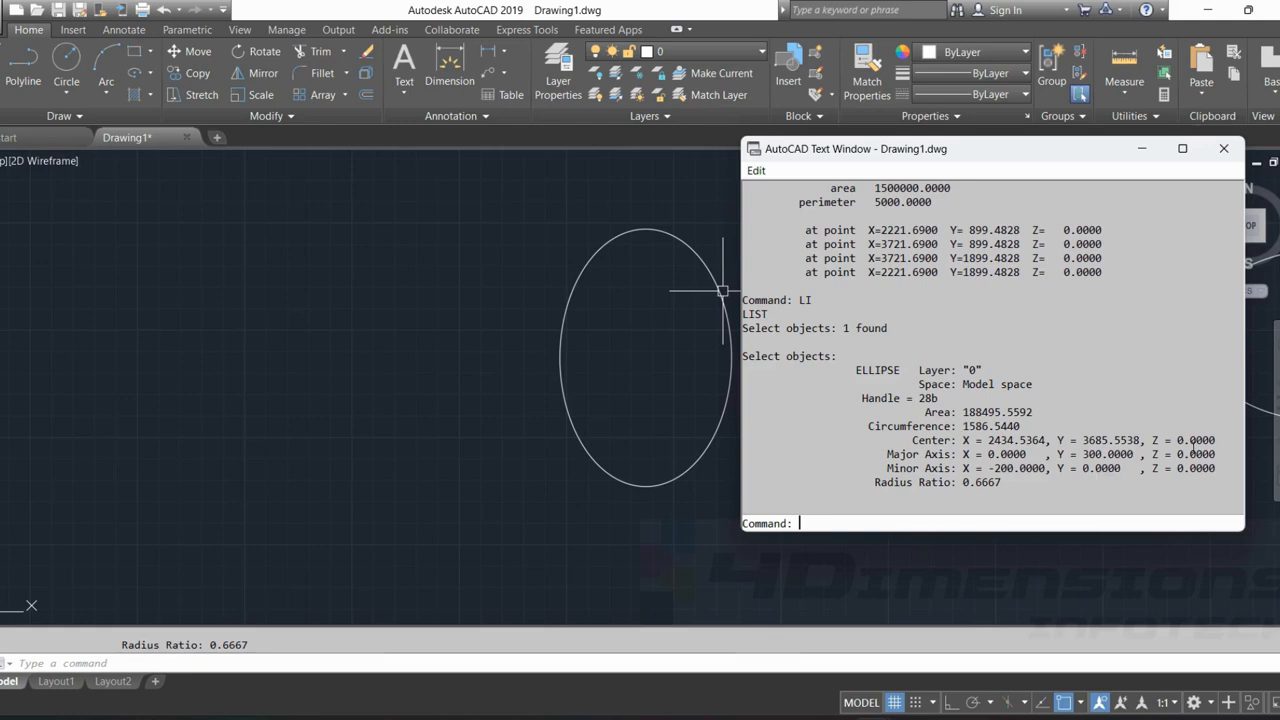
click(724, 372)
scroll(815, 395, down, 4)
middle_drag(826, 400, 680, 280)
key(Escape)
Return to the rectangles, select the large one to examine its outline as a single object, and clear the selection.
middle_drag(832, 524, 634, 342)
scroll(728, 386, up, 4)
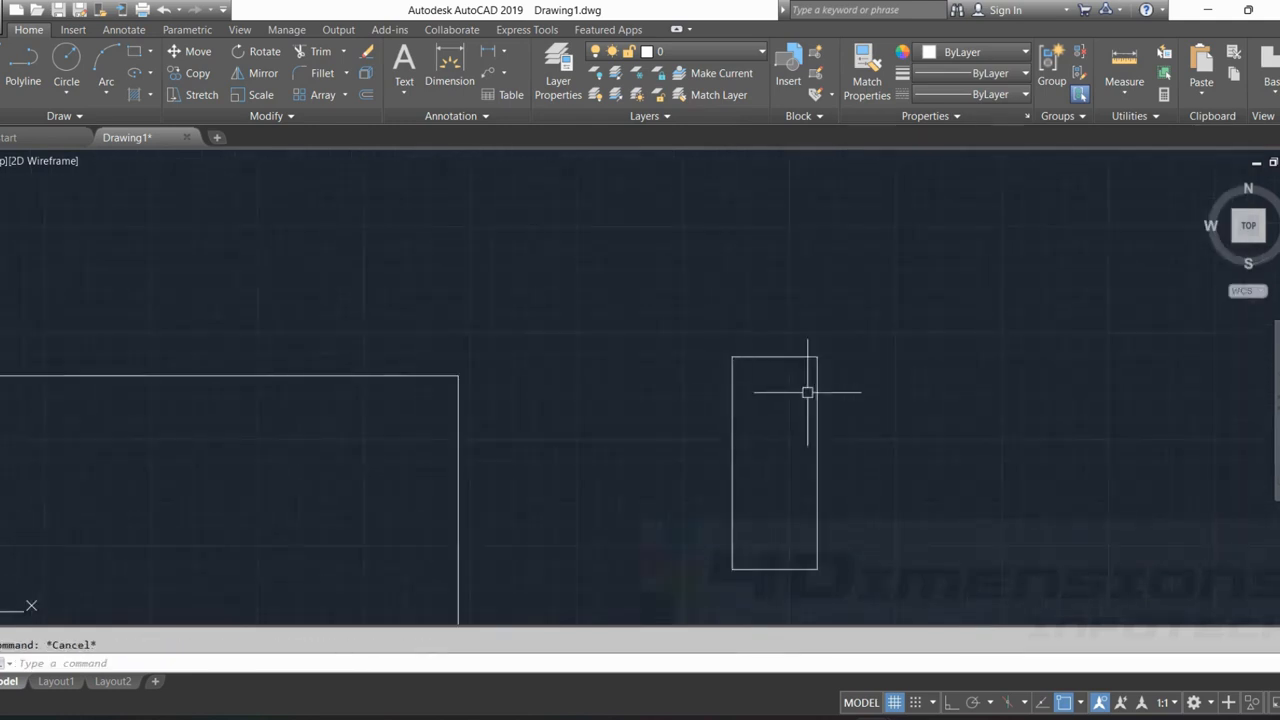
middle_drag(808, 392, 945, 259)
click(563, 243)
scroll(691, 303, down, 4)
key(Escape)
middle_drag(846, 285, 800, 334)
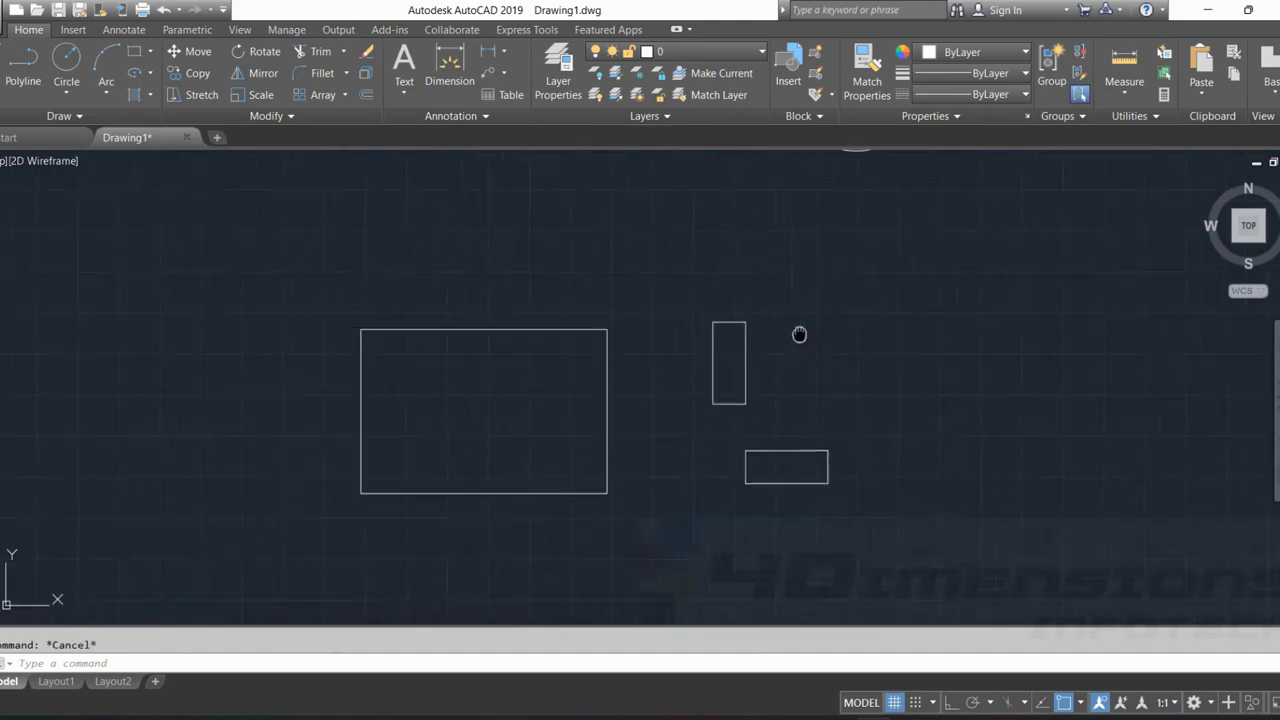
scroll(611, 336, up, 2)
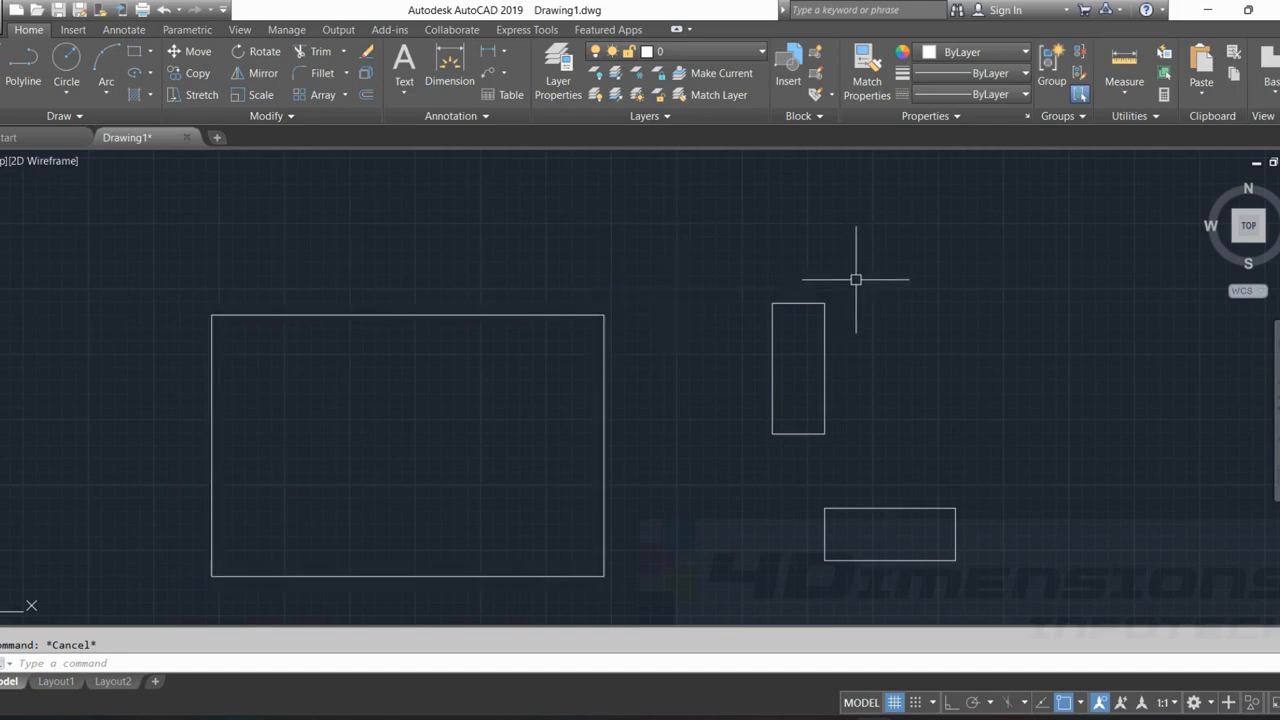
List the properties of all four edges of the small upright rectangle with the LIST command, and put the text window away.
text(list)
key(Return)
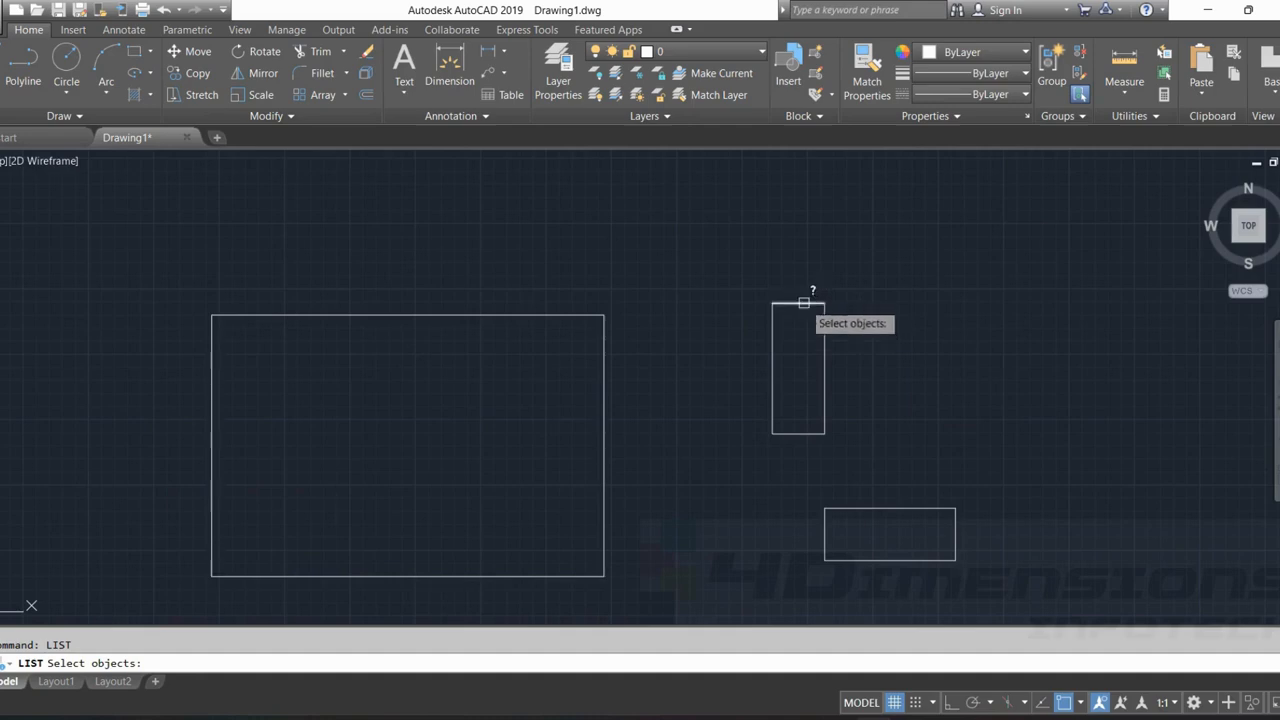
click(804, 302)
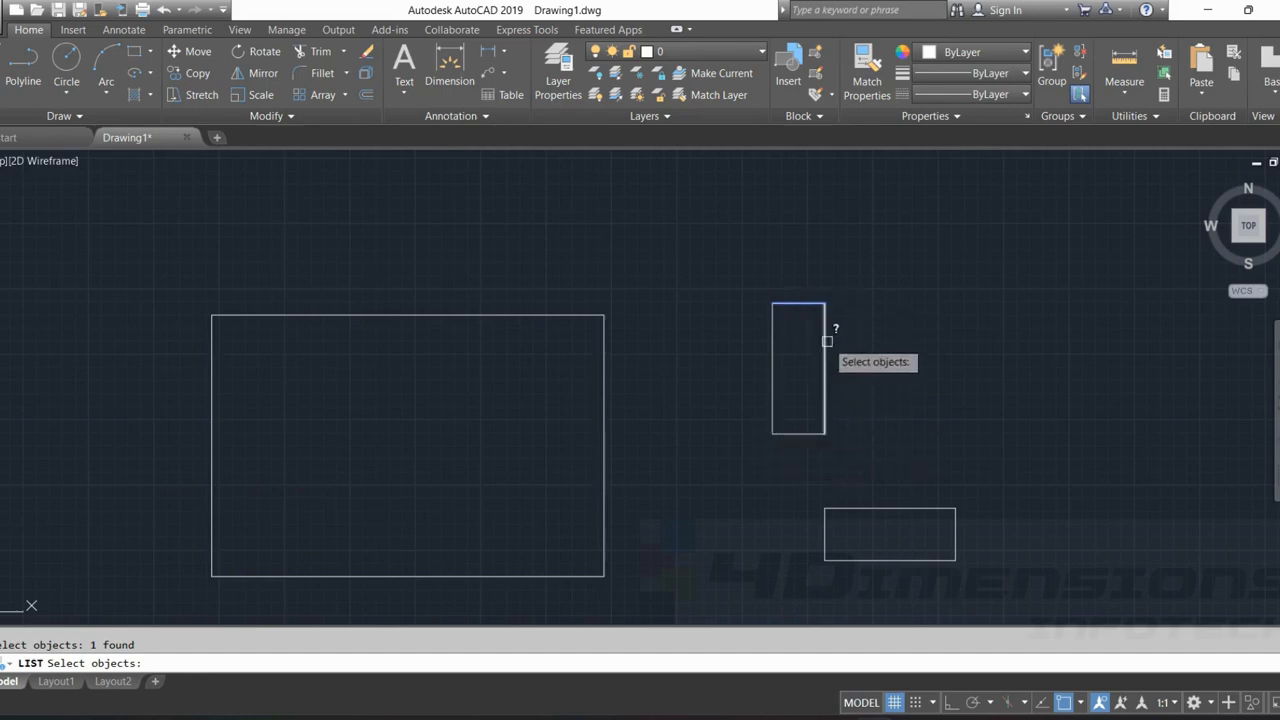
click(825, 390)
click(766, 402)
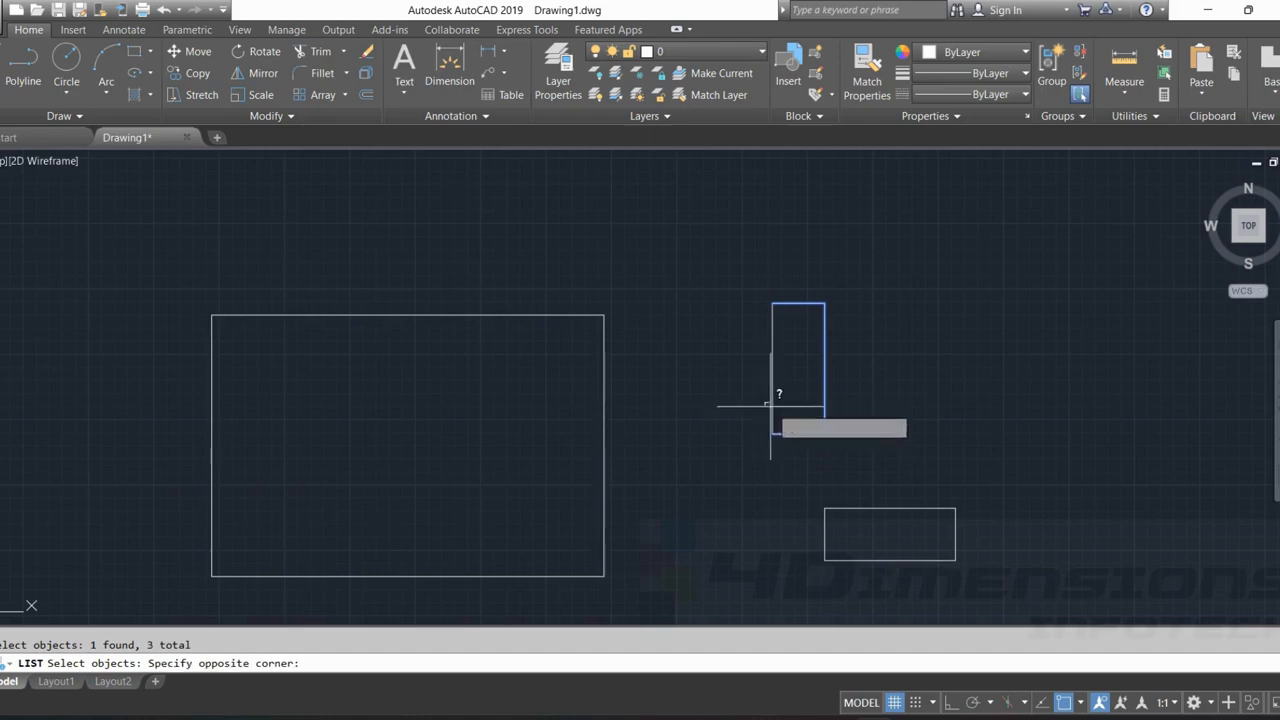
click(774, 418)
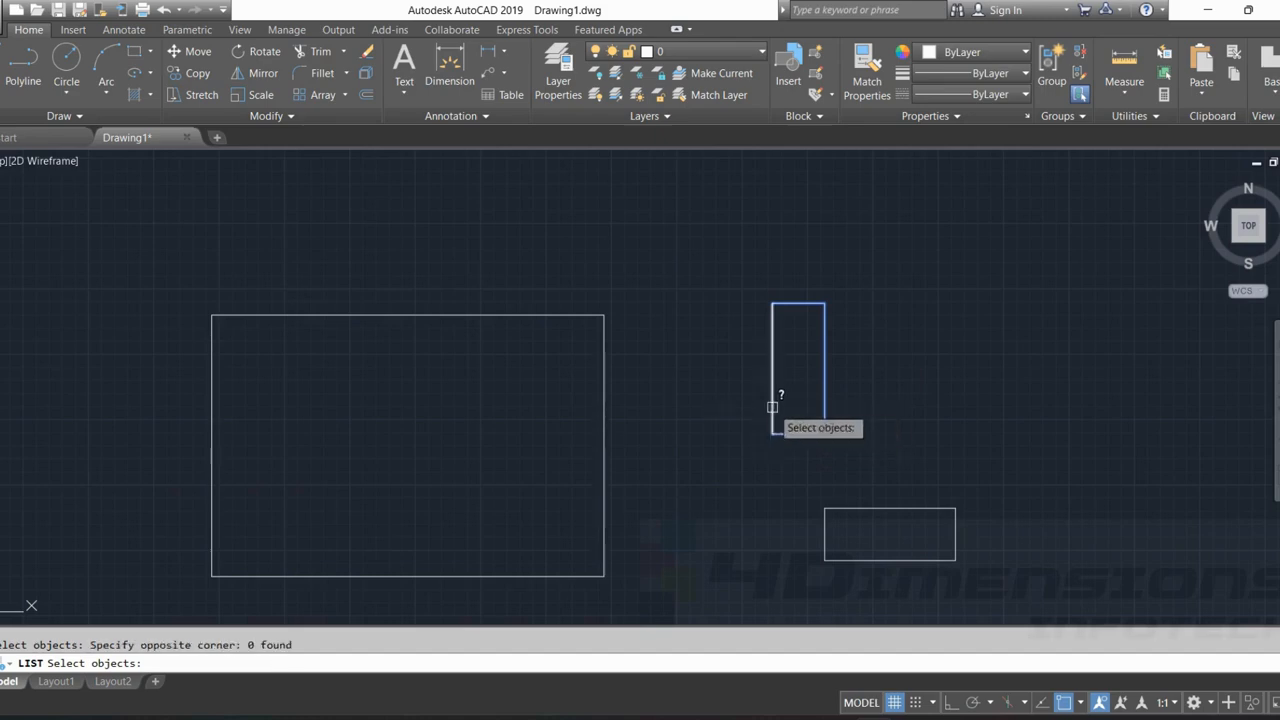
click(775, 350)
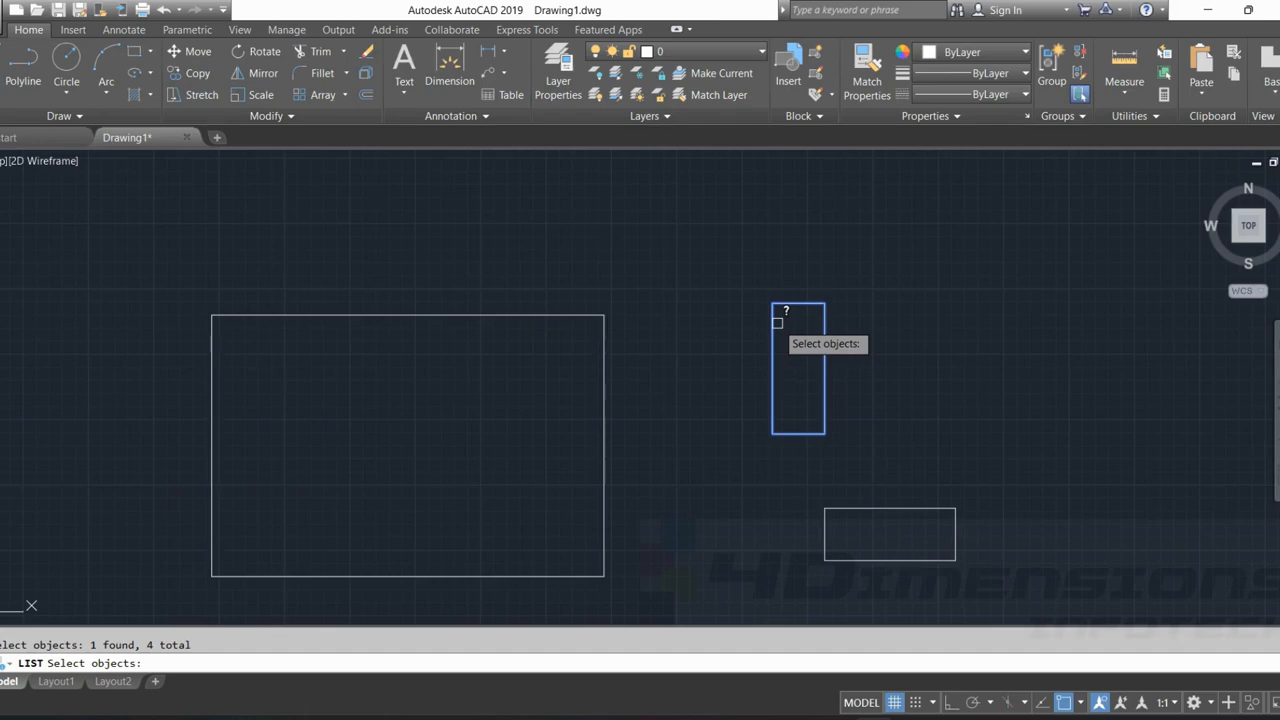
key(Return)
drag(818, 148, 278, 110)
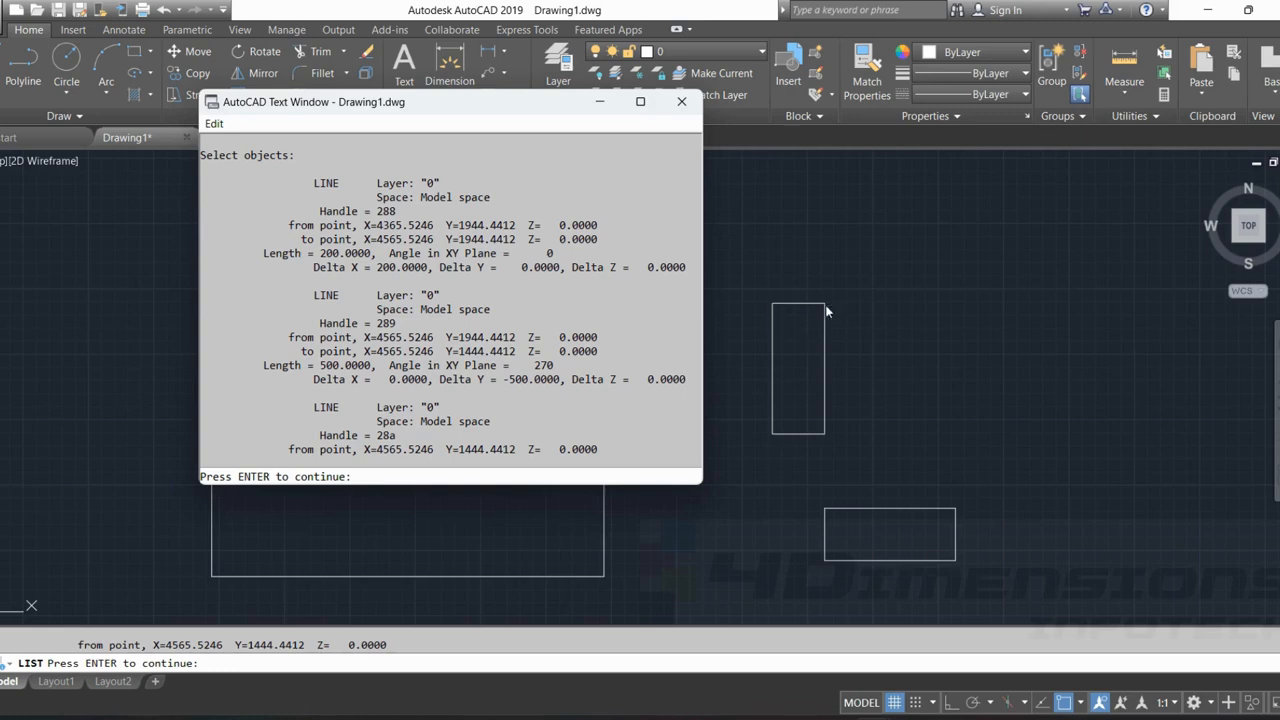
click(600, 103)
Check the Day 1 topics on page 6 of the syllabus PDF in the browser, and return to the AutoCAD drawing.
scroll(827, 233, down, 6)
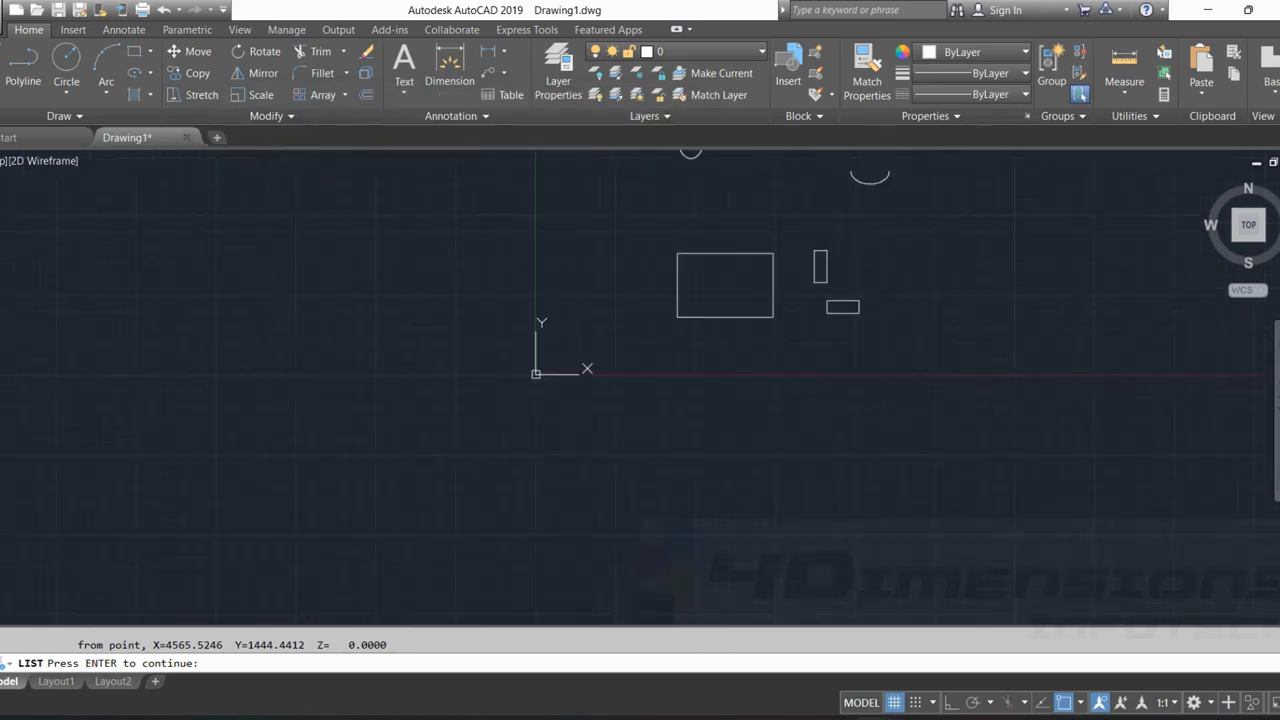
middle_drag(887, 285, 823, 391)
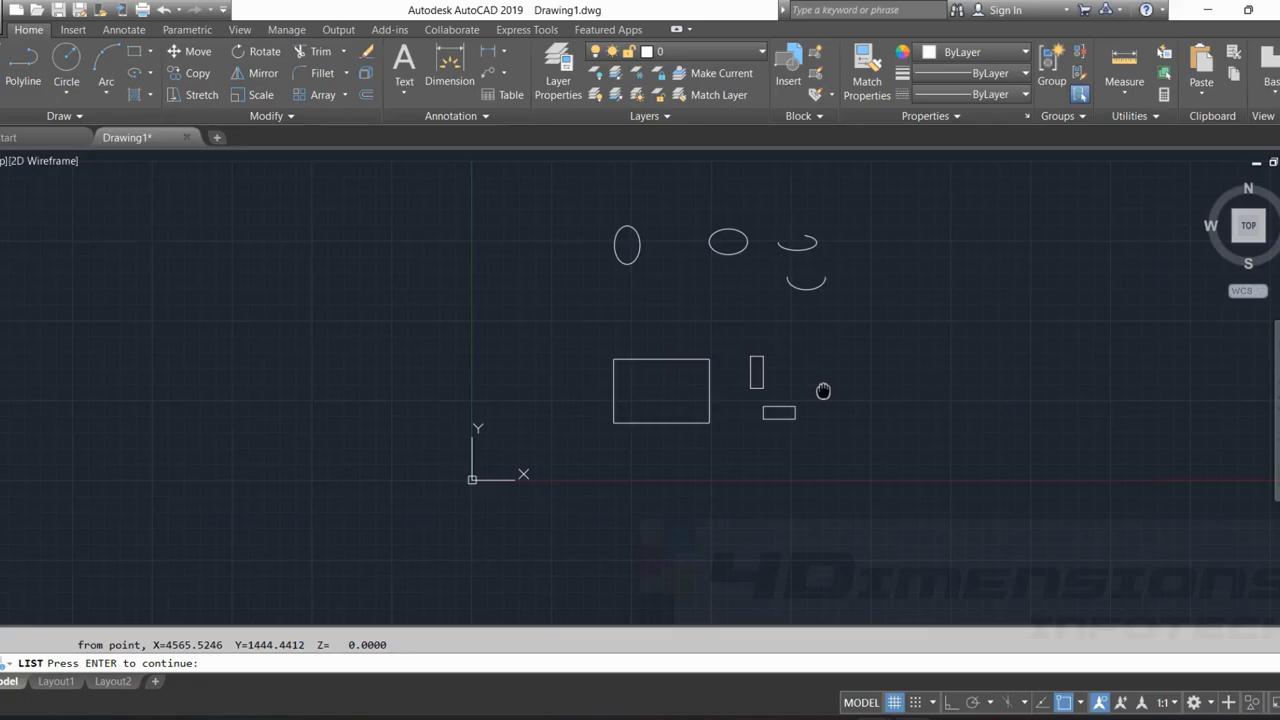
key(alt+Tab)
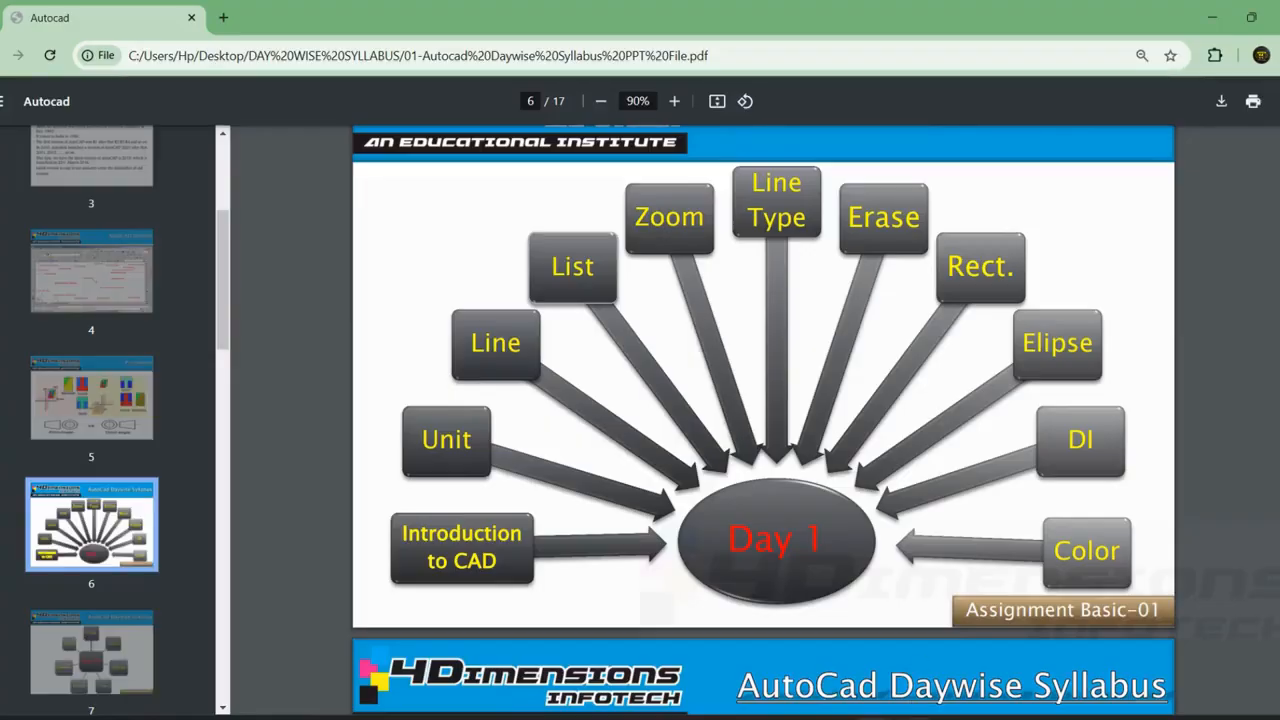
key(alt+Tab)
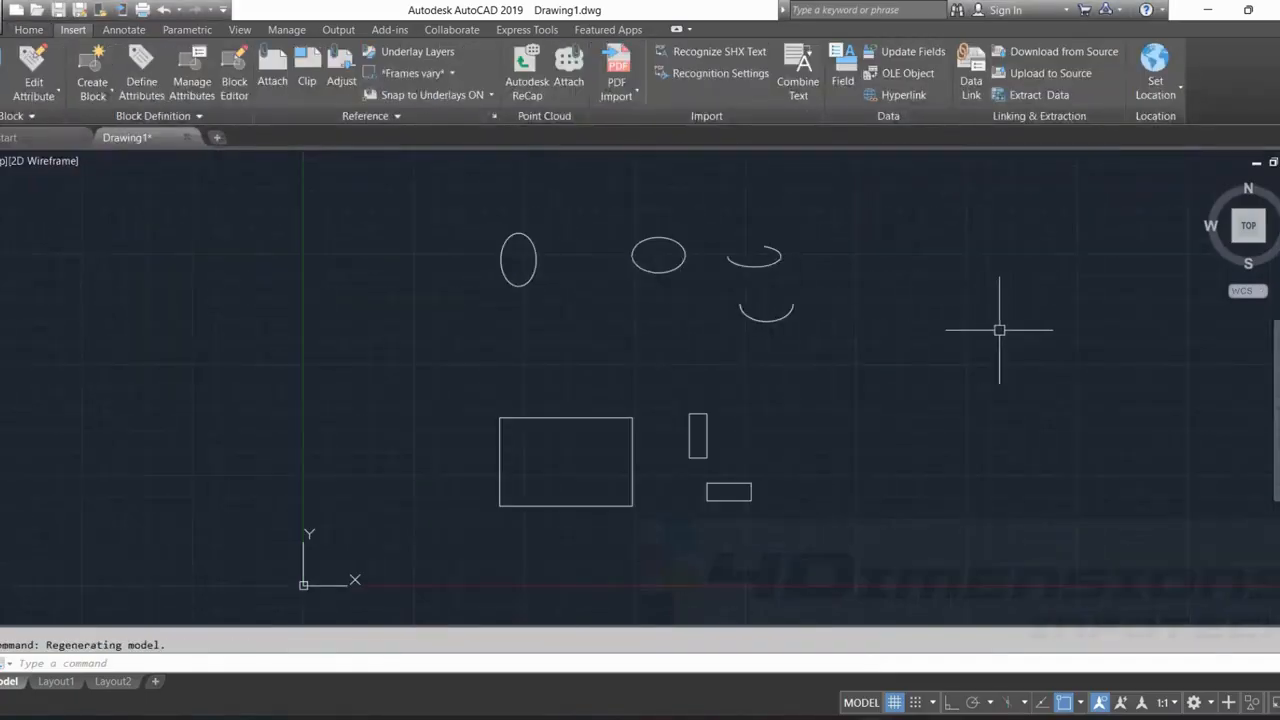
Magnify the small upright rectangle by framing it with a ZOOM window.
middle_drag(1000, 329, 799, 322)
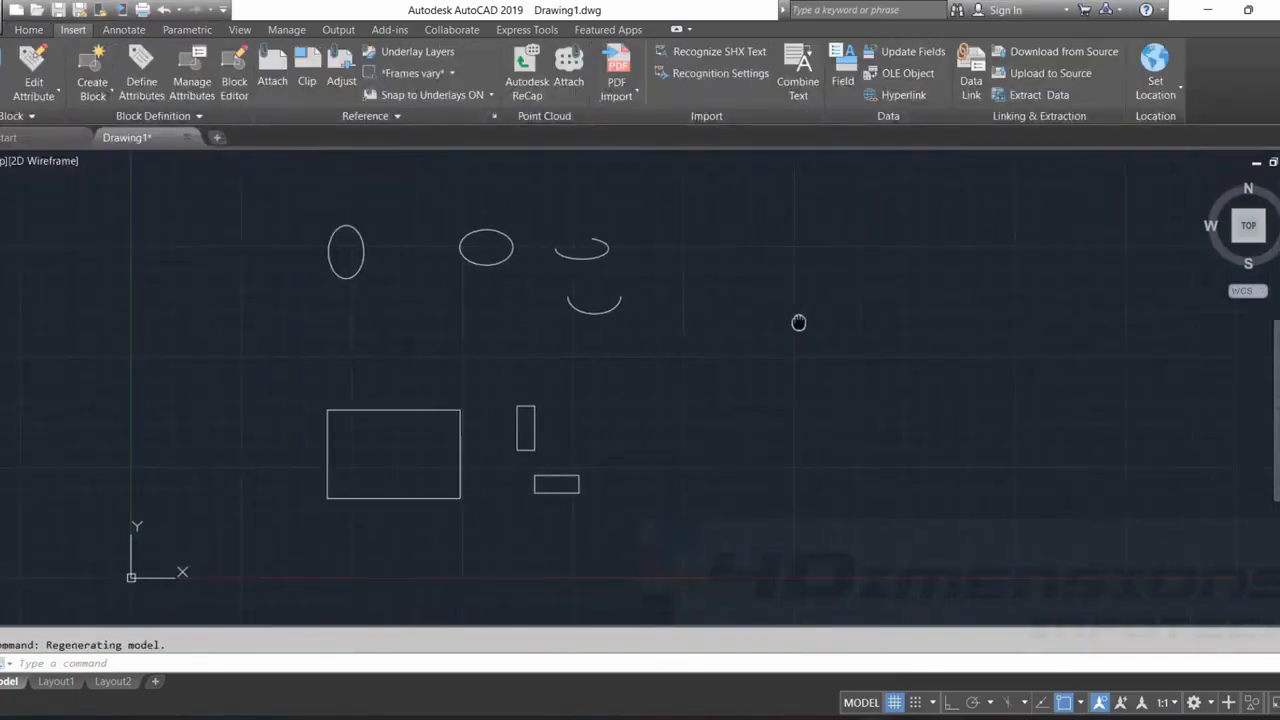
scroll(797, 318, down, 3)
scroll(795, 320, up, 3)
middle_drag(478, 347, 657, 360)
scroll(657, 360, down, 3)
scroll(660, 362, up, 3)
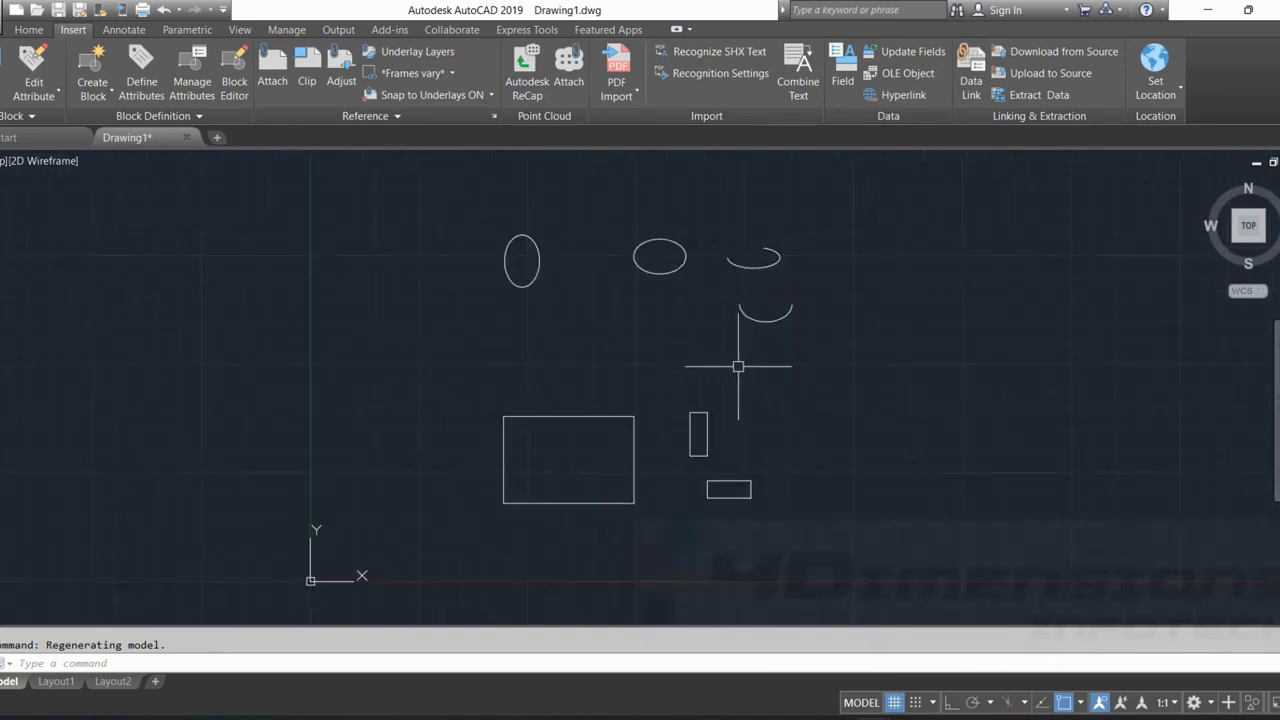
scroll(738, 366, up, 4)
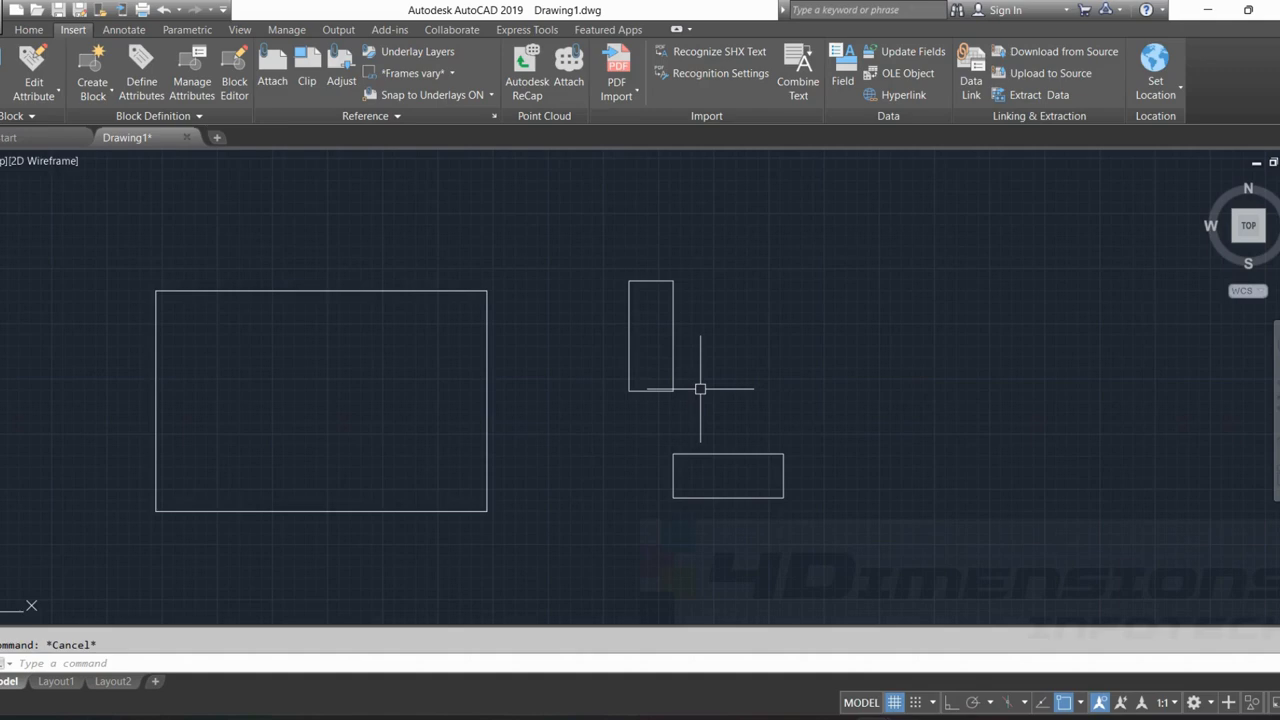
text(z)
key(Return)
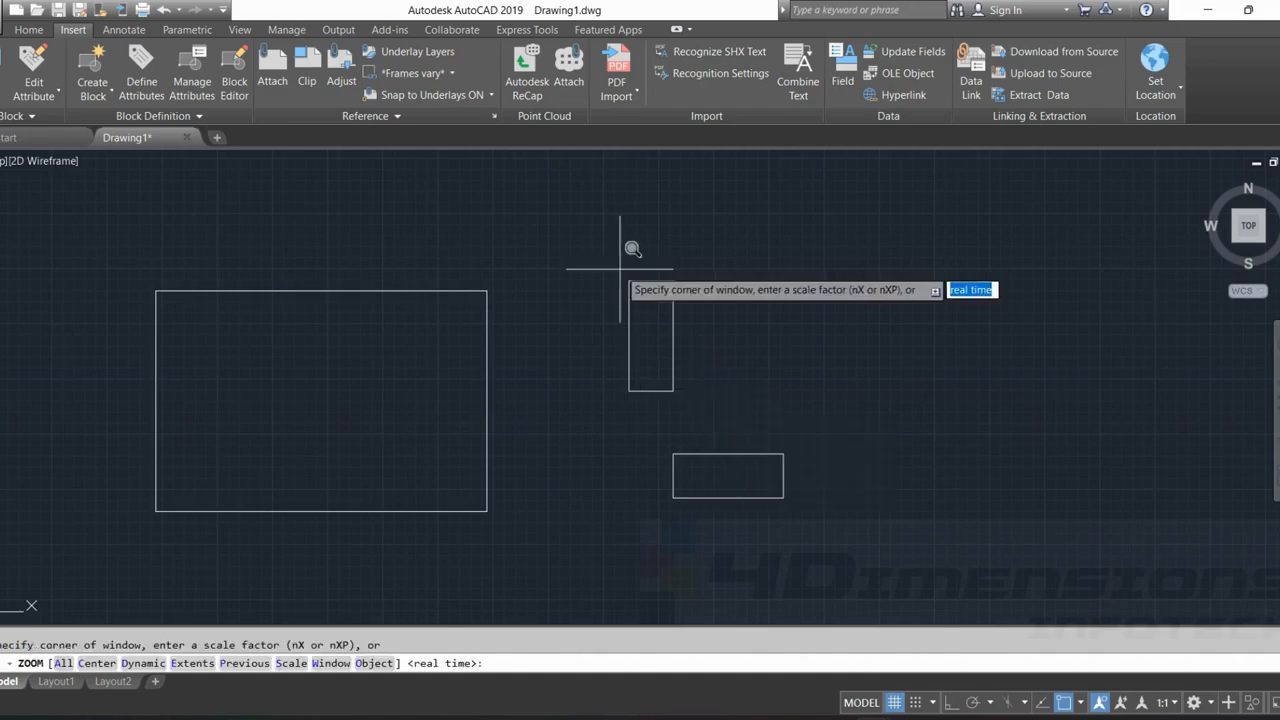
click(620, 268)
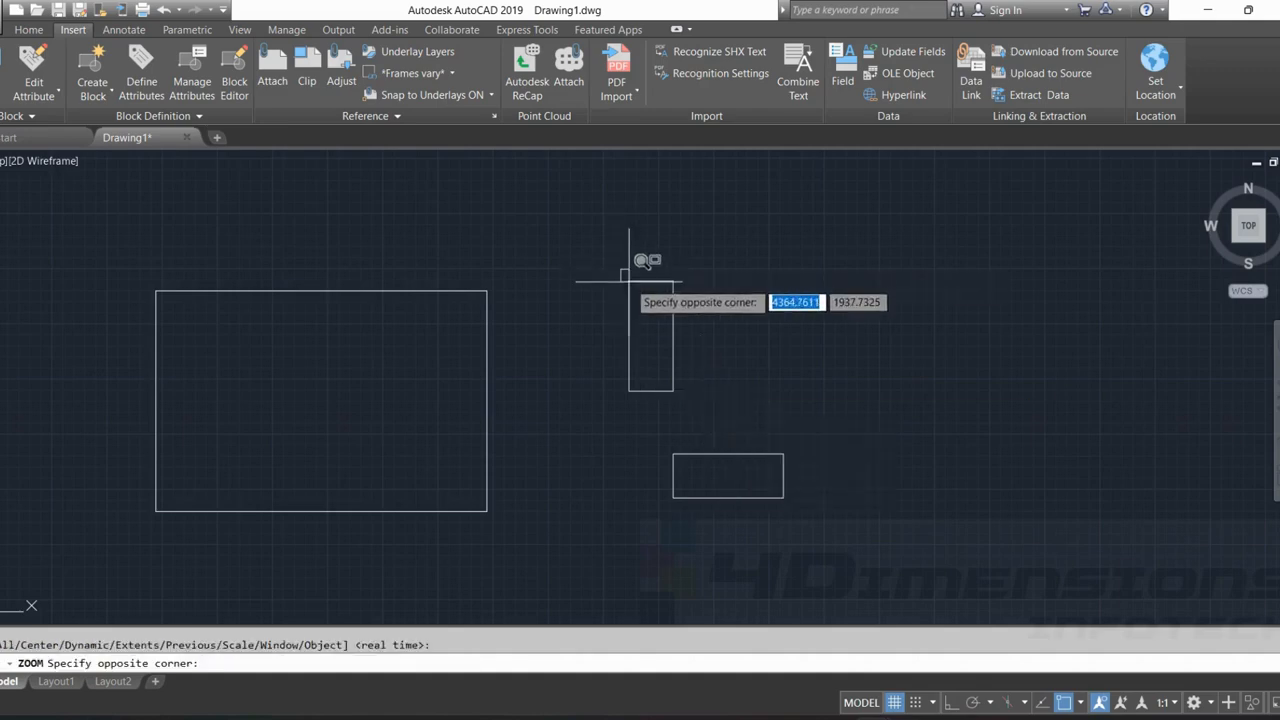
click(686, 405)
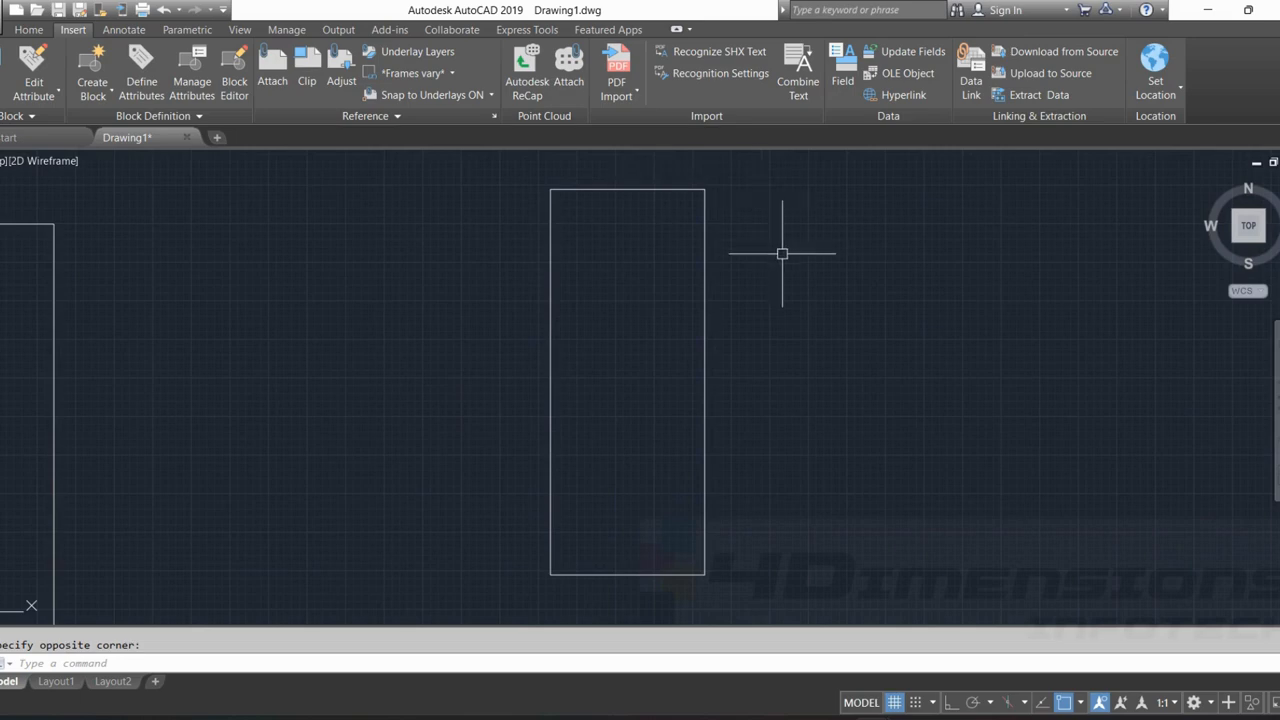
Magnify the upper elliptical arc by framing it with a ZOOM window.
scroll(780, 251, down, 5)
scroll(829, 303, up, 3)
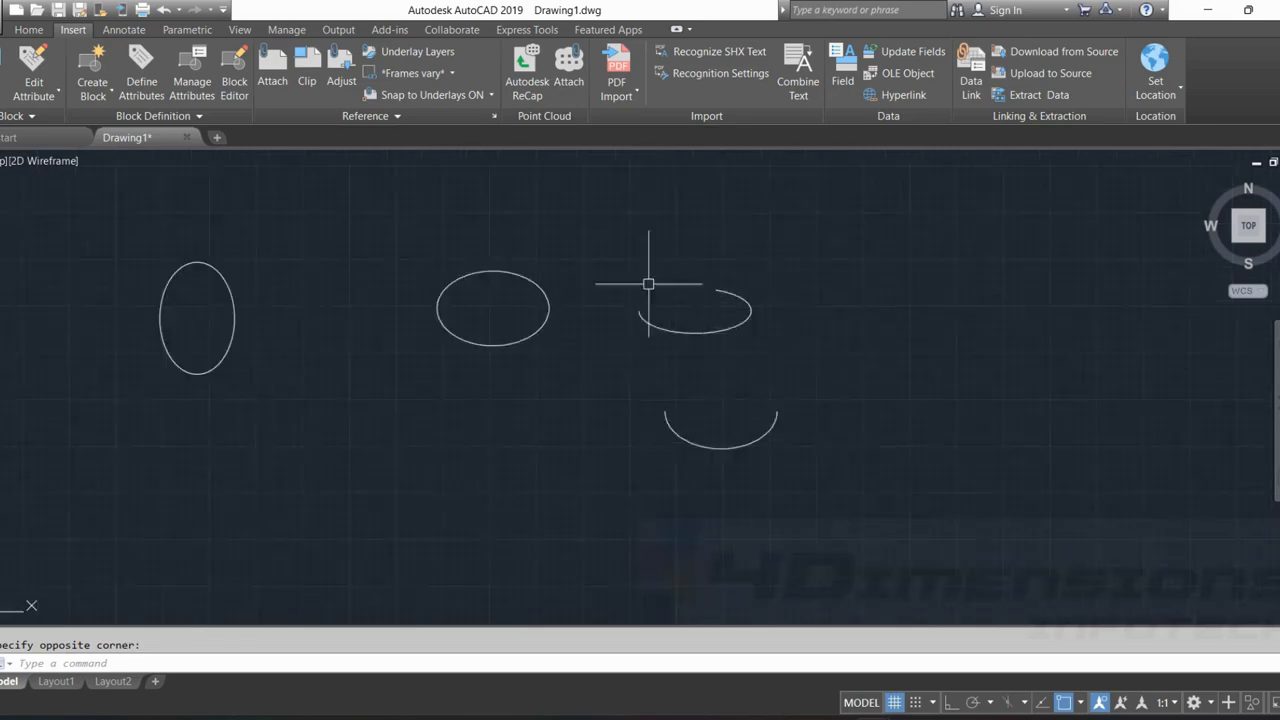
text(z)
key(Return)
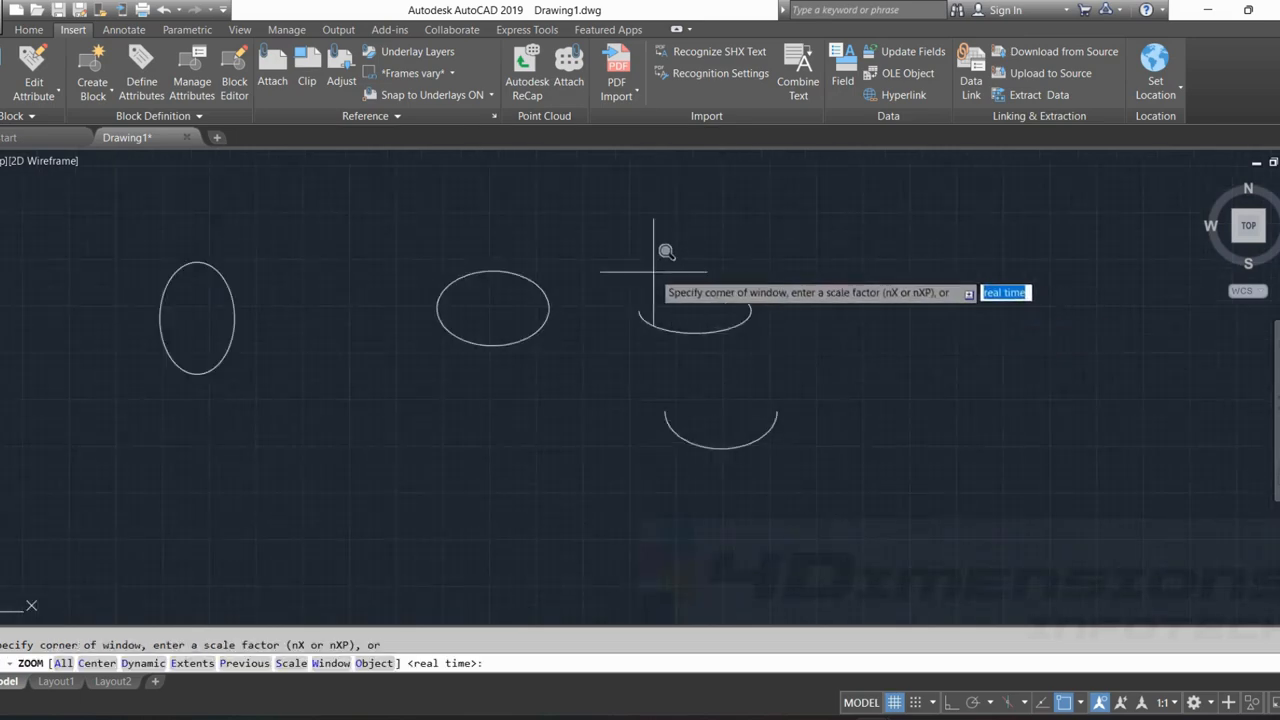
click(632, 269)
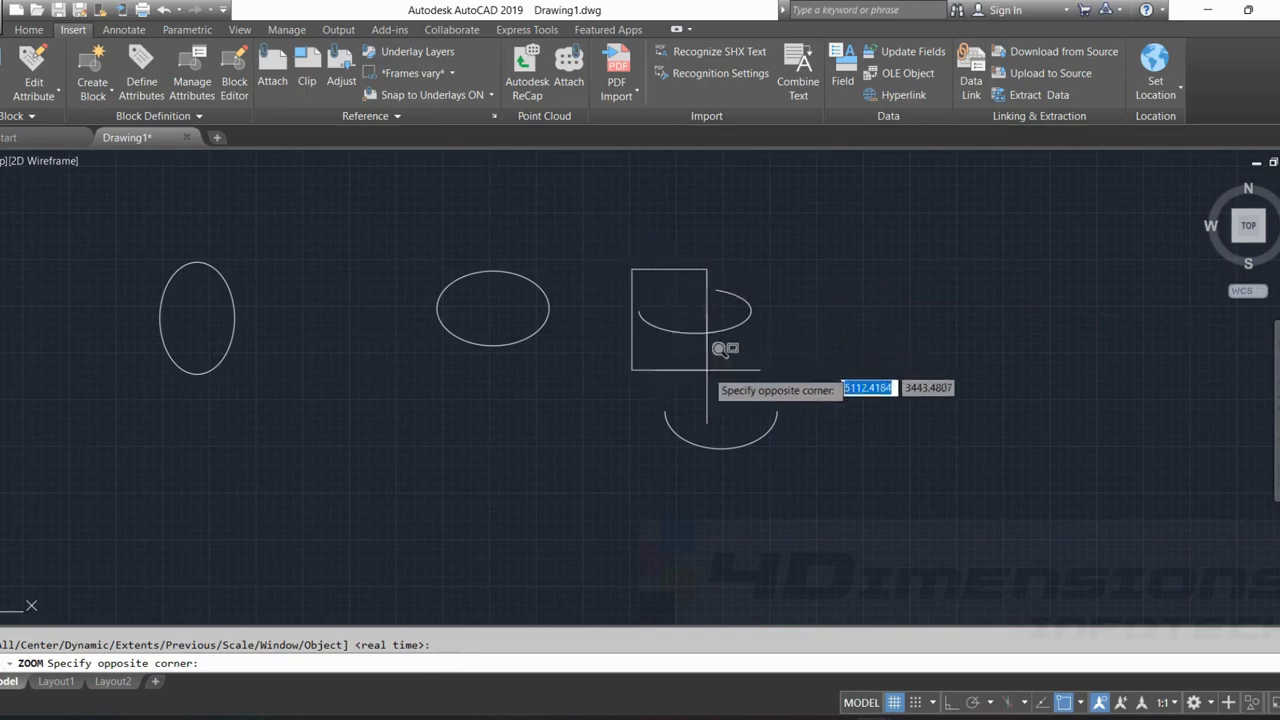
click(766, 351)
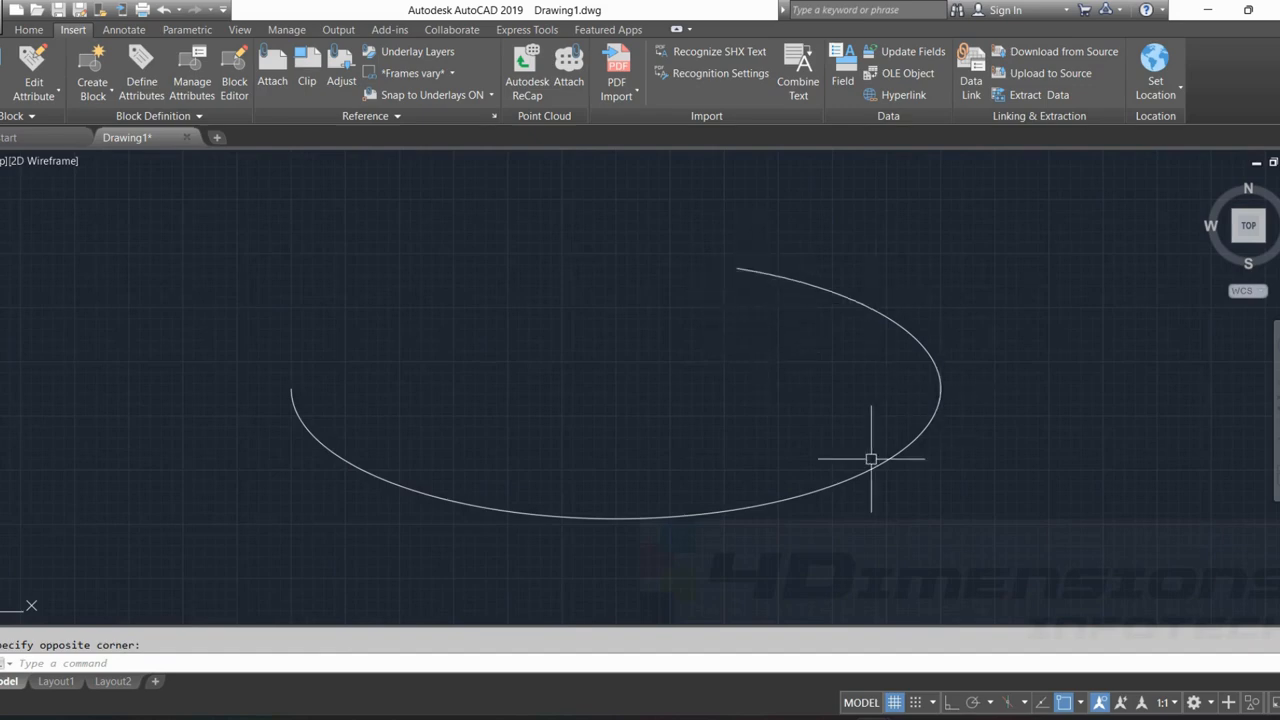
Fit all the rectangles, ellipses and elliptical arcs in the view with ZOOM Extents.
scroll(390, 458, down, 6)
mouse_move(580, 585)
middle_down()
mouse_move(660, 489)
mouse_move(711, 377)
mouse_move(794, 391)
mouse_move(771, 380)
middle_up()
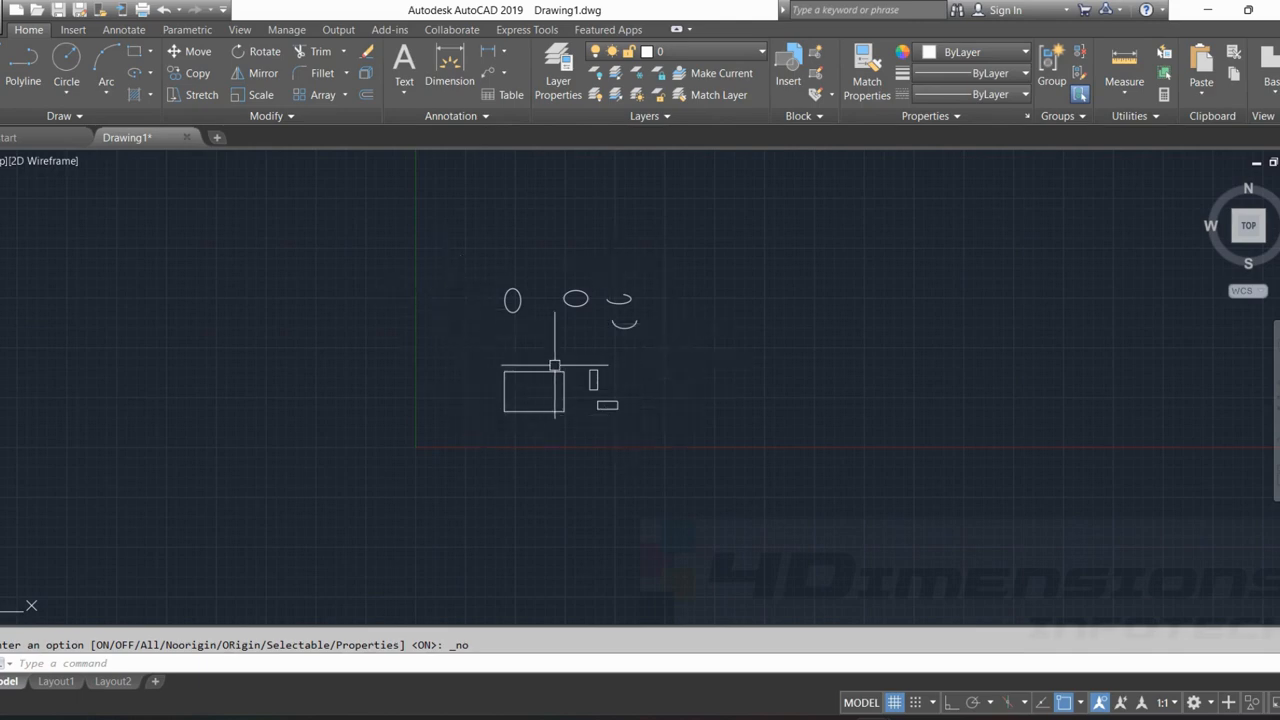
text(z)
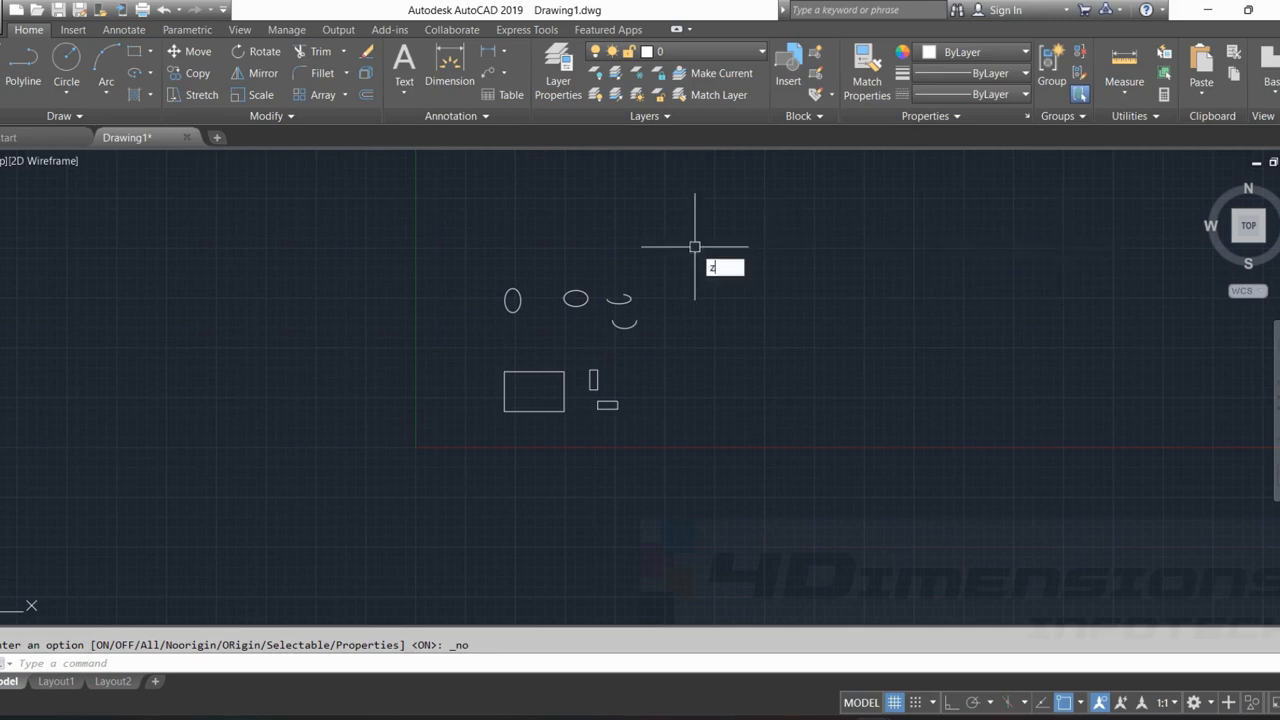
key(Return)
text(e)
key(Return)
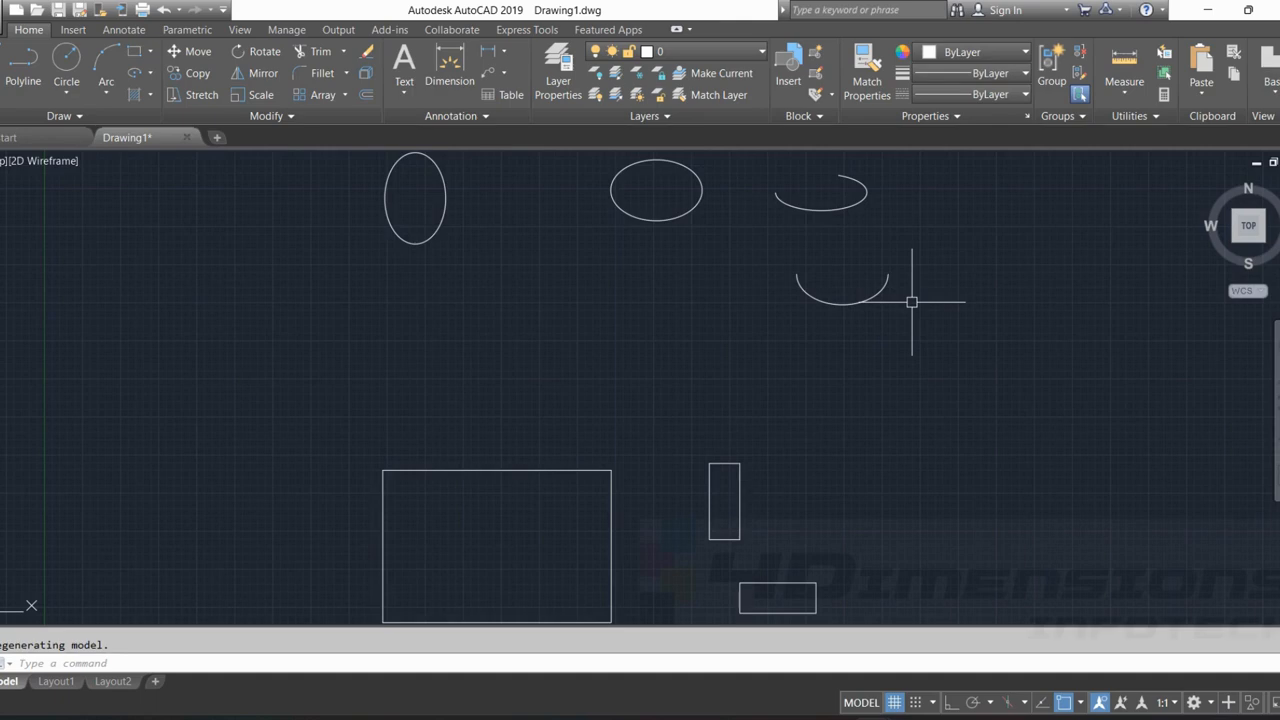
Draw a single slanted line in the empty area well below and to the right of the existing shapes.
scroll(915, 317, down, 5)
middle_drag(937, 371, 583, 376)
click(2, 62)
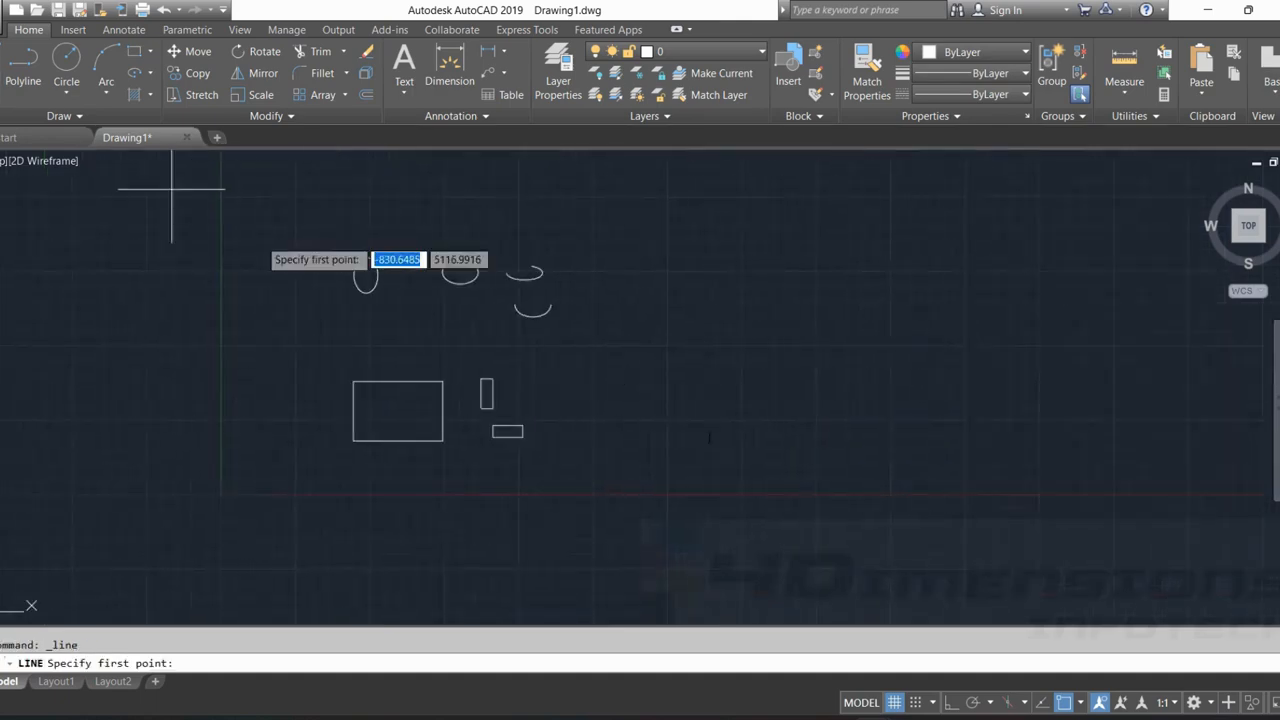
click(1083, 481)
click(979, 557)
key(Escape)
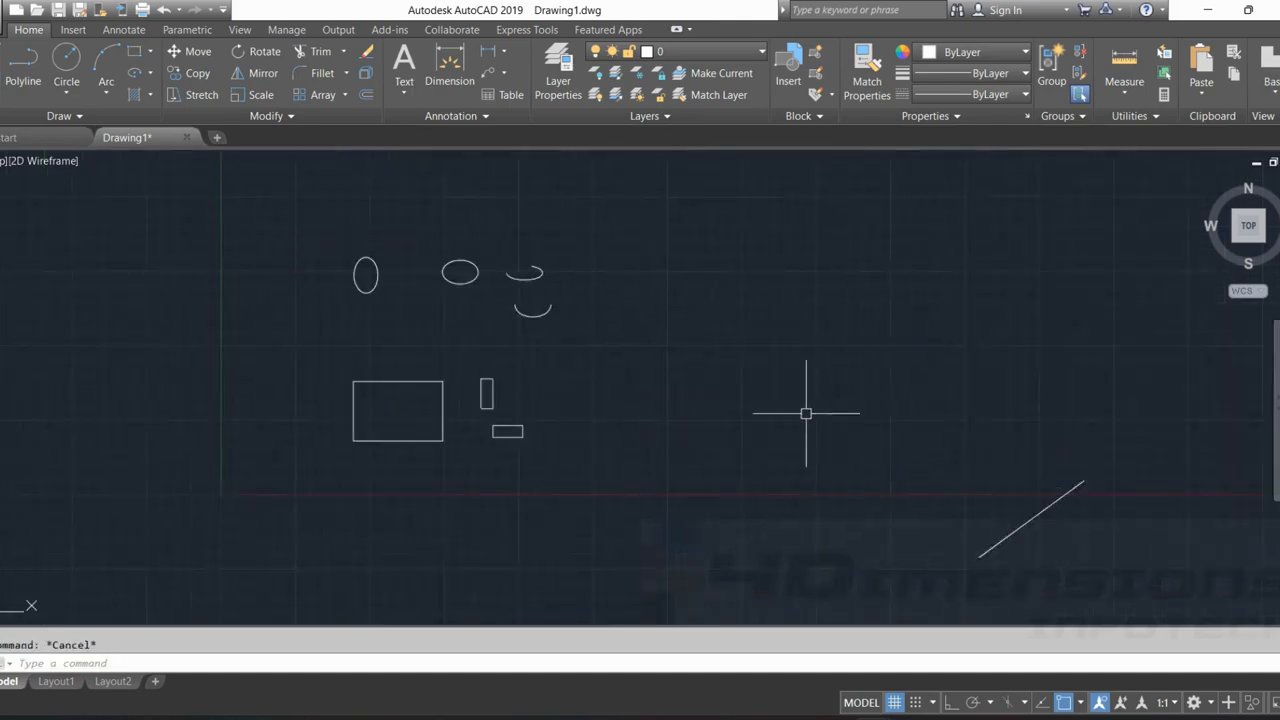
Use ZOOM Extents again to fit the existing shapes and the distant slanted line together in the view.
text(z)
key(Return)
text(e)
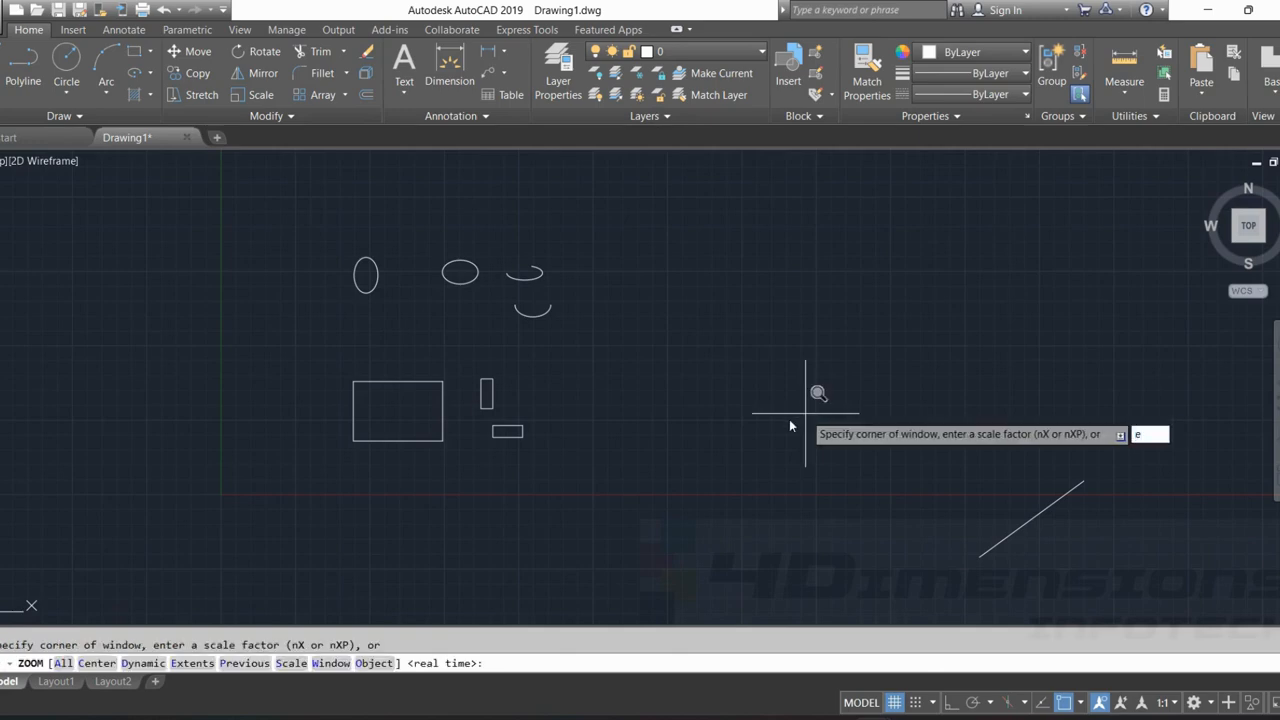
key(Return)
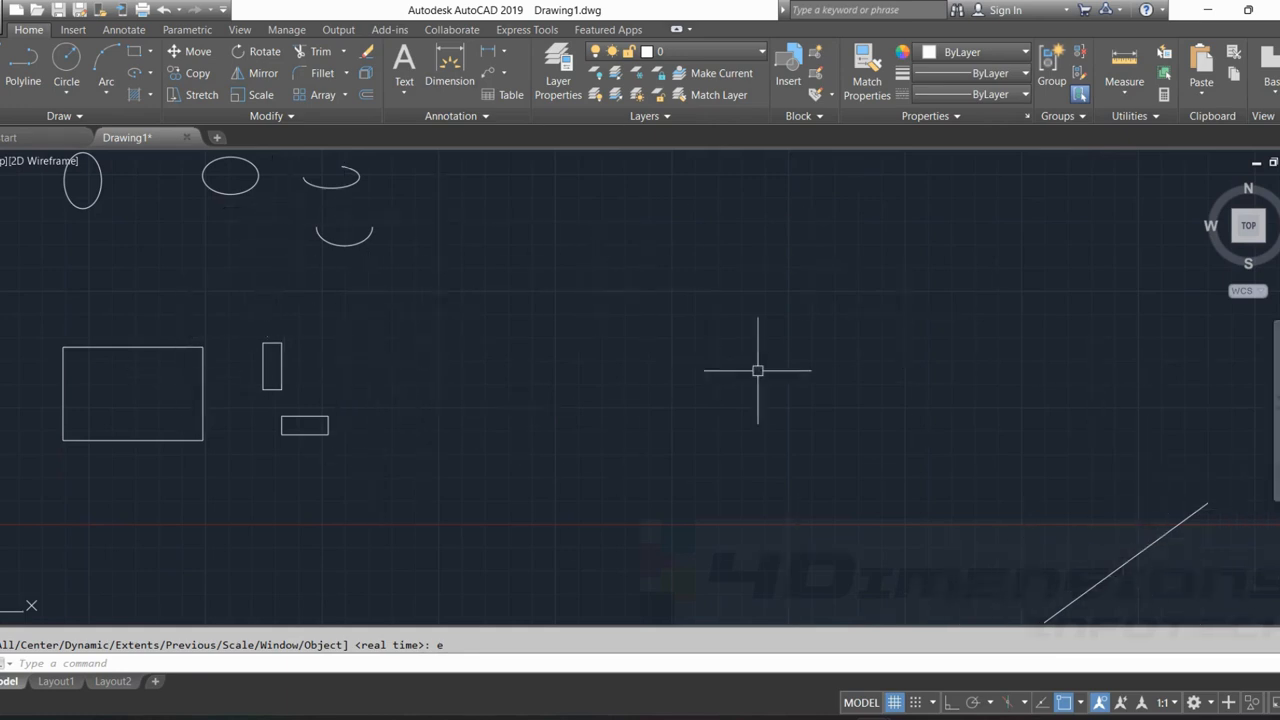
Zoom and pan across the drawing to examine the shapes and the slanted line, and switch to the syllabus PDF in the browser.
scroll(757, 371, down, 8)
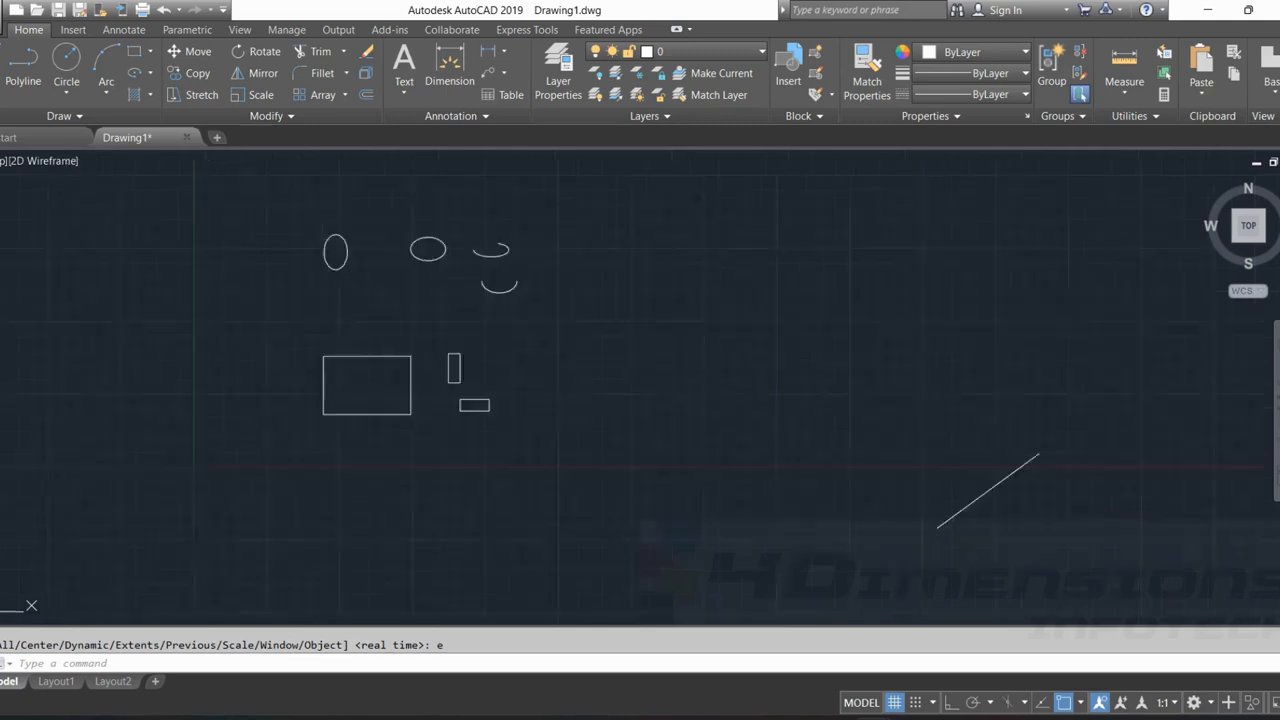
scroll(629, 395, up, 4)
scroll(615, 380, up, 2)
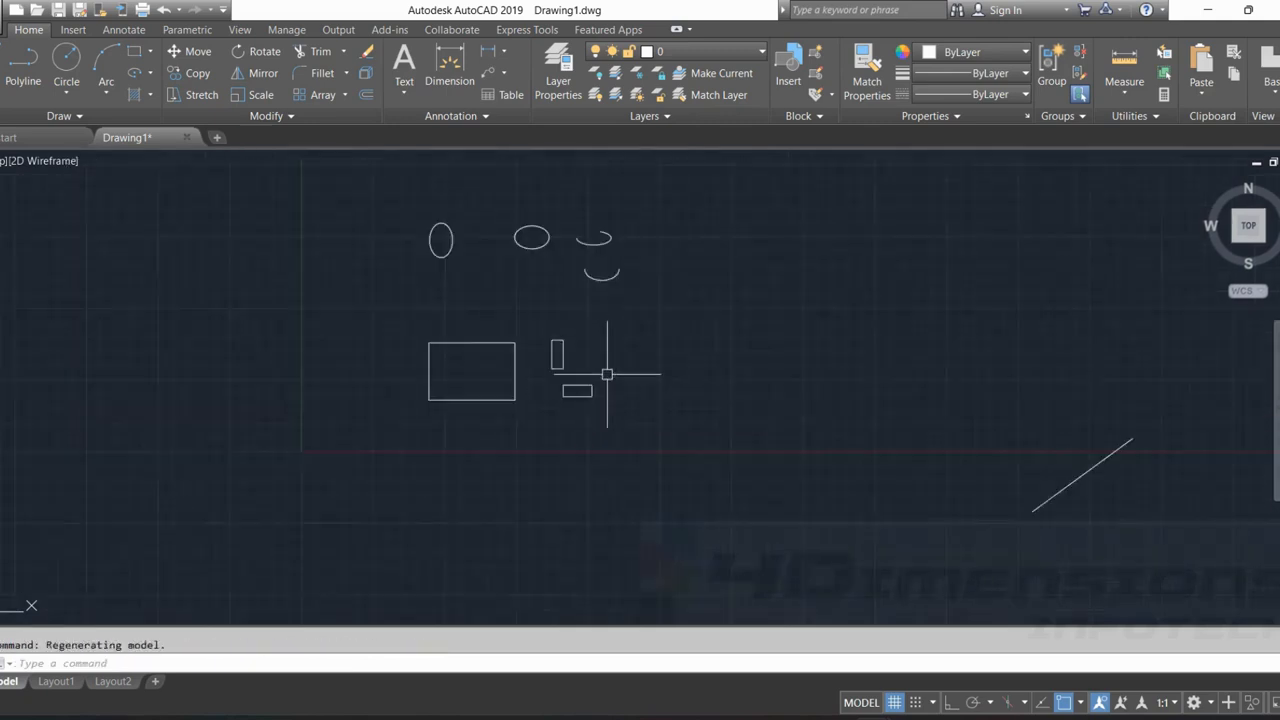
scroll(683, 380, down, 4)
scroll(546, 357, up, 3)
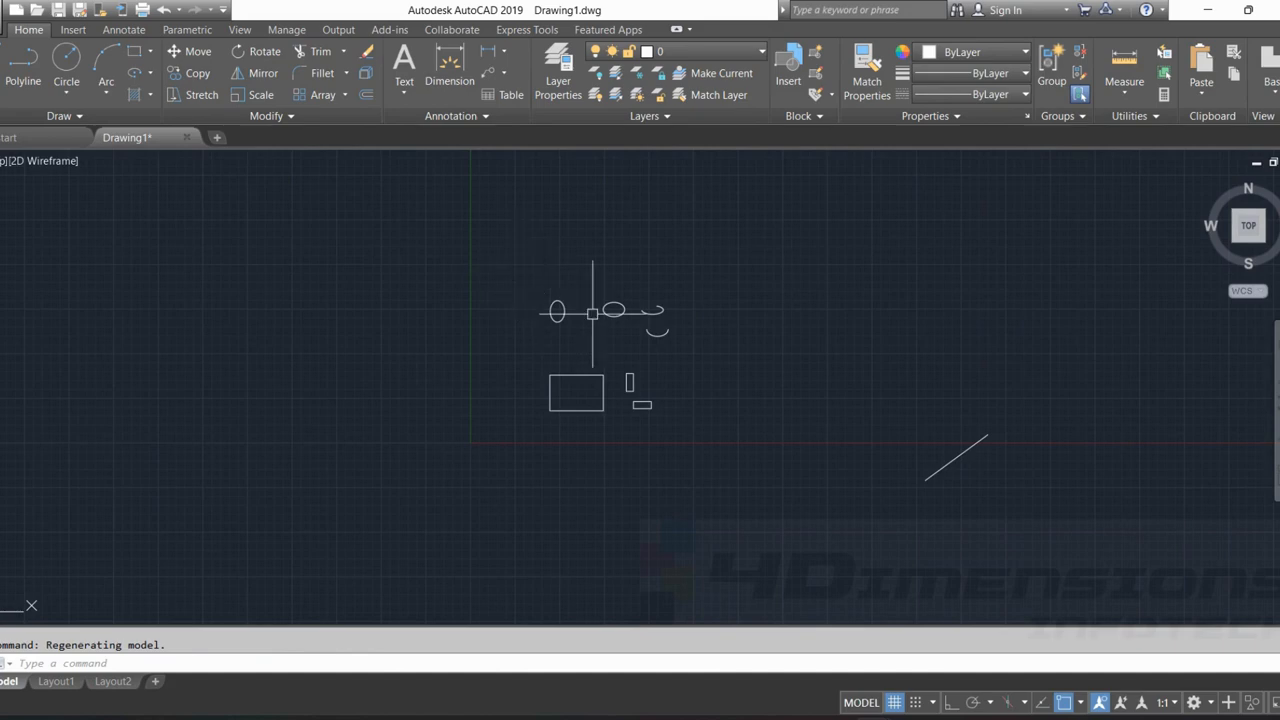
mouse_move(591, 297)
middle_down()
mouse_move(635, 300)
mouse_move(437, 312)
middle_up()
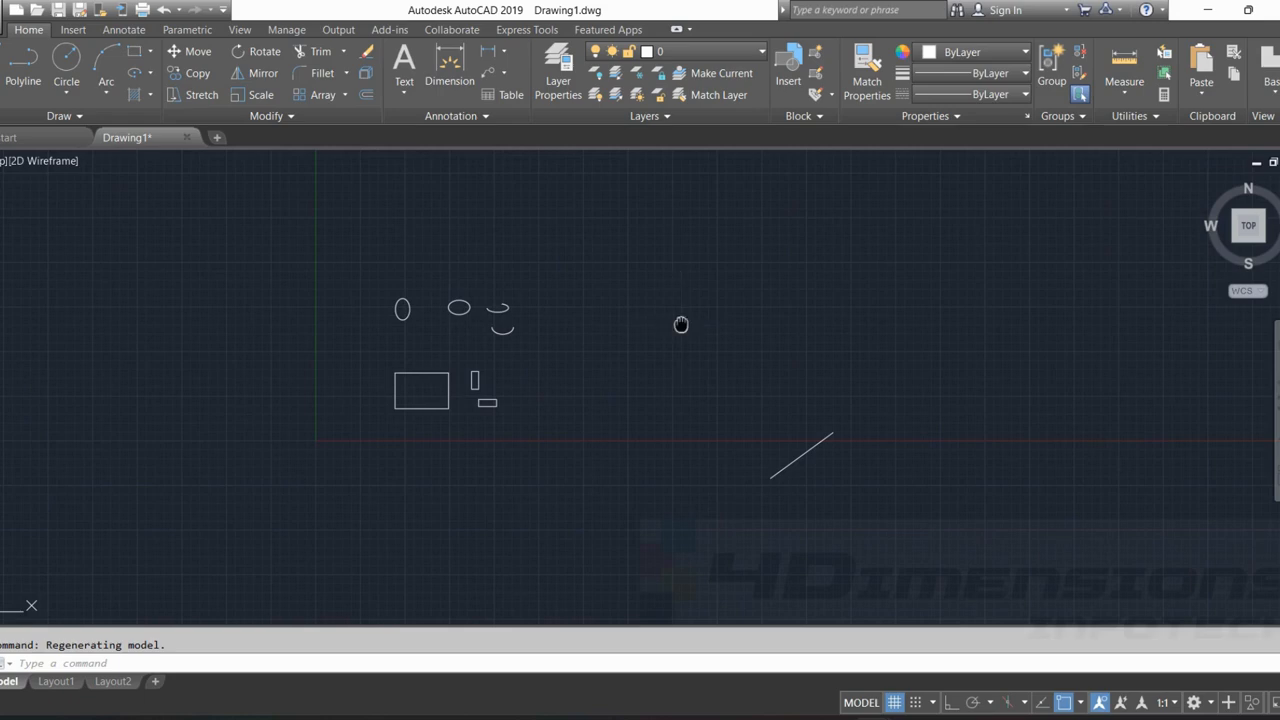
mouse_move(681, 324)
middle_down()
mouse_move(460, 323)
mouse_move(823, 317)
mouse_move(451, 314)
mouse_move(869, 314)
mouse_move(518, 316)
mouse_move(546, 454)
mouse_move(554, 209)
mouse_move(583, 277)
mouse_move(595, 236)
mouse_move(769, 300)
mouse_move(963, 334)
mouse_move(686, 314)
mouse_move(933, 315)
mouse_move(734, 294)
middle_up()
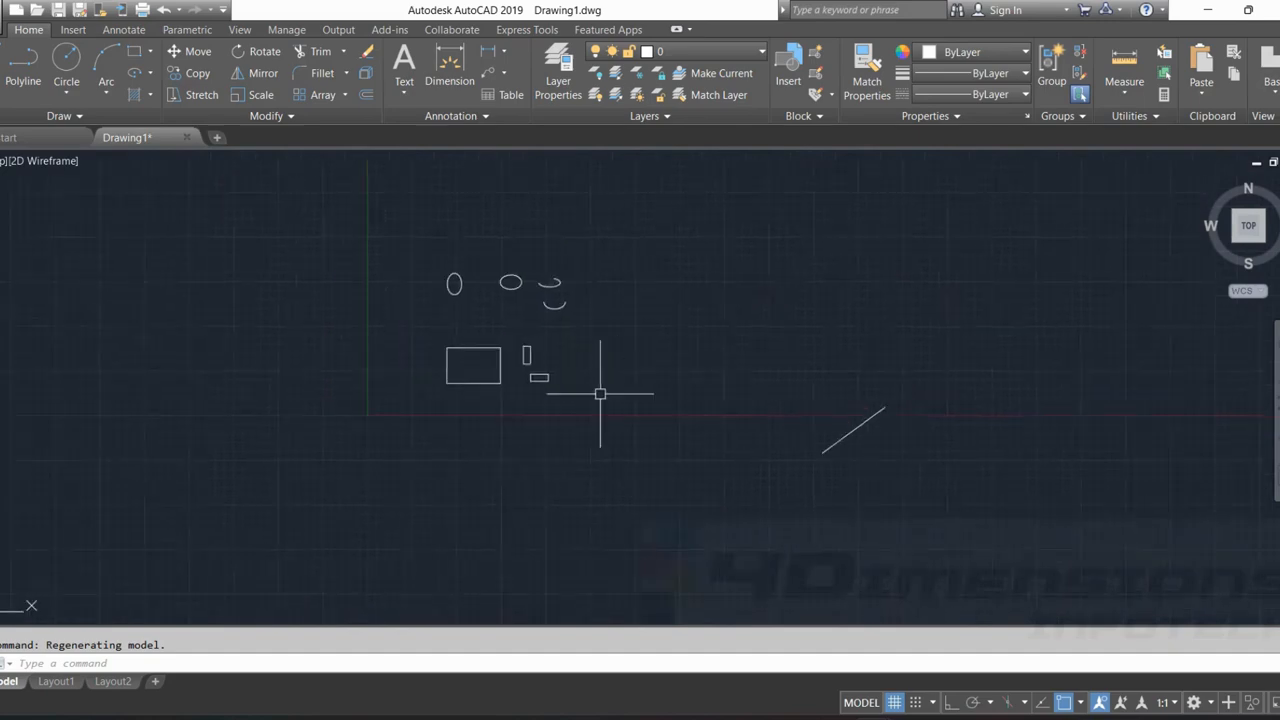
scroll(470, 392, up, 4)
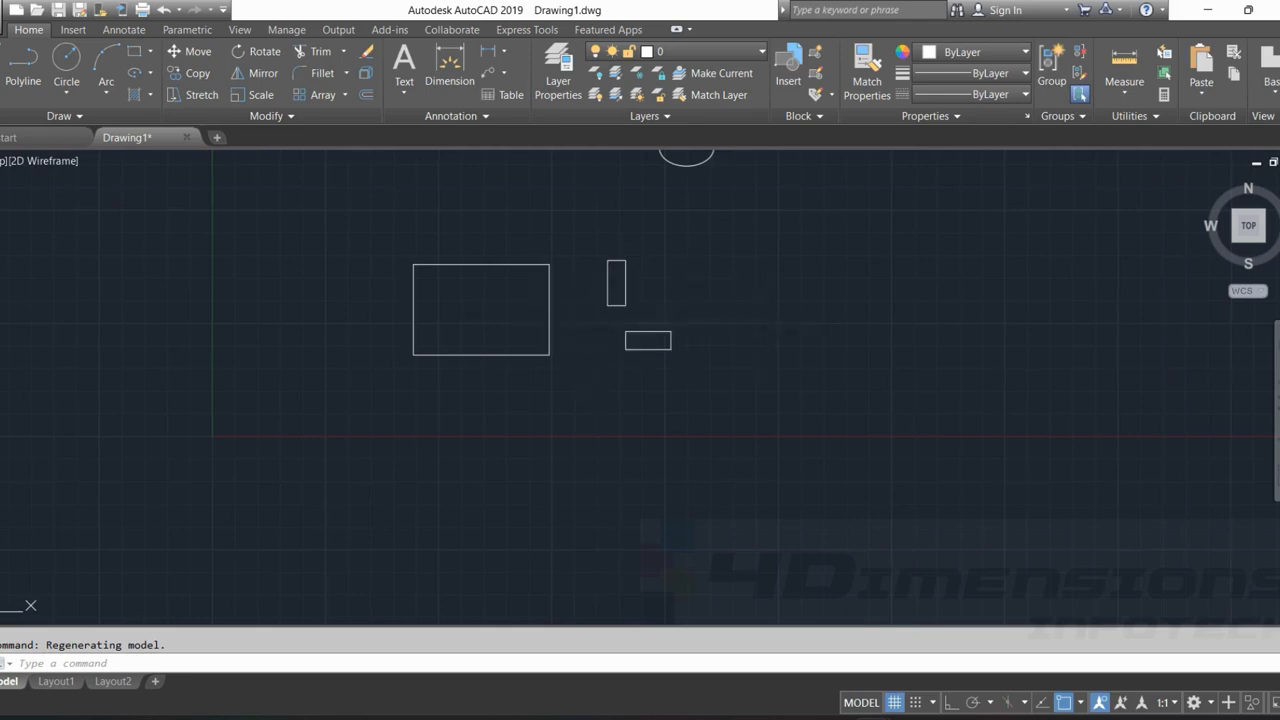
middle_drag(588, 341, 190, 342)
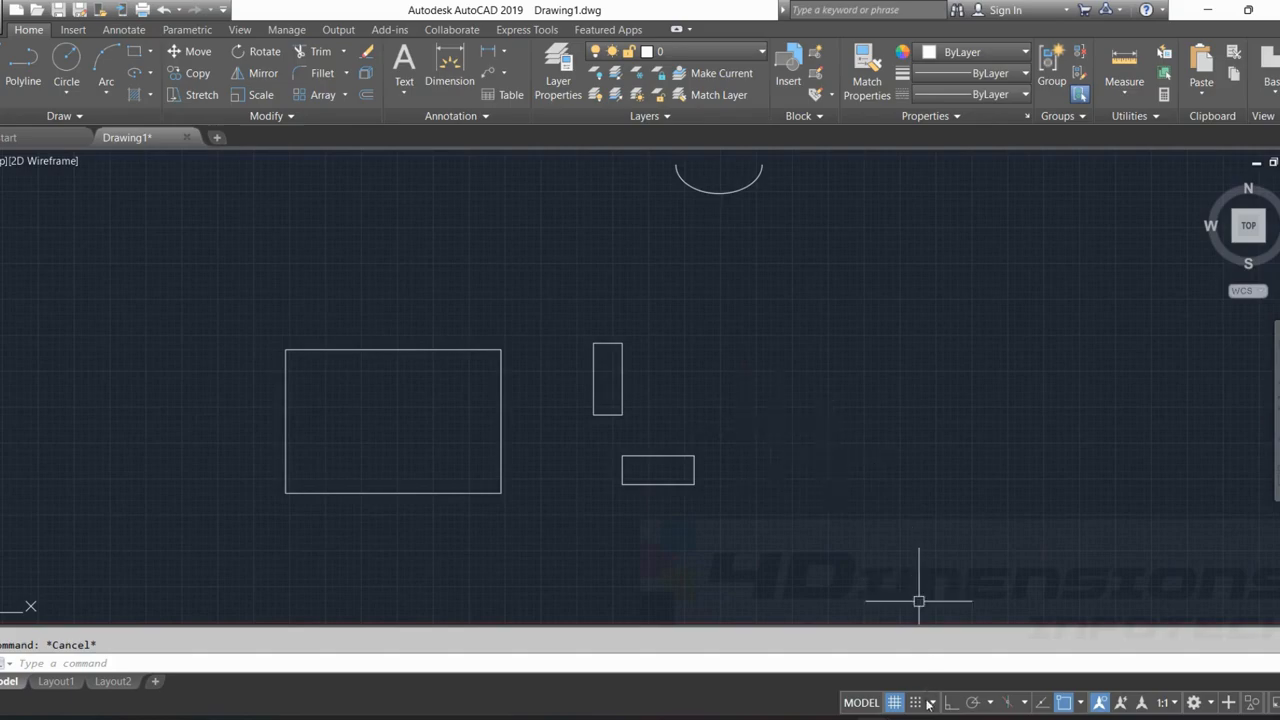
mouse_move(914, 717)
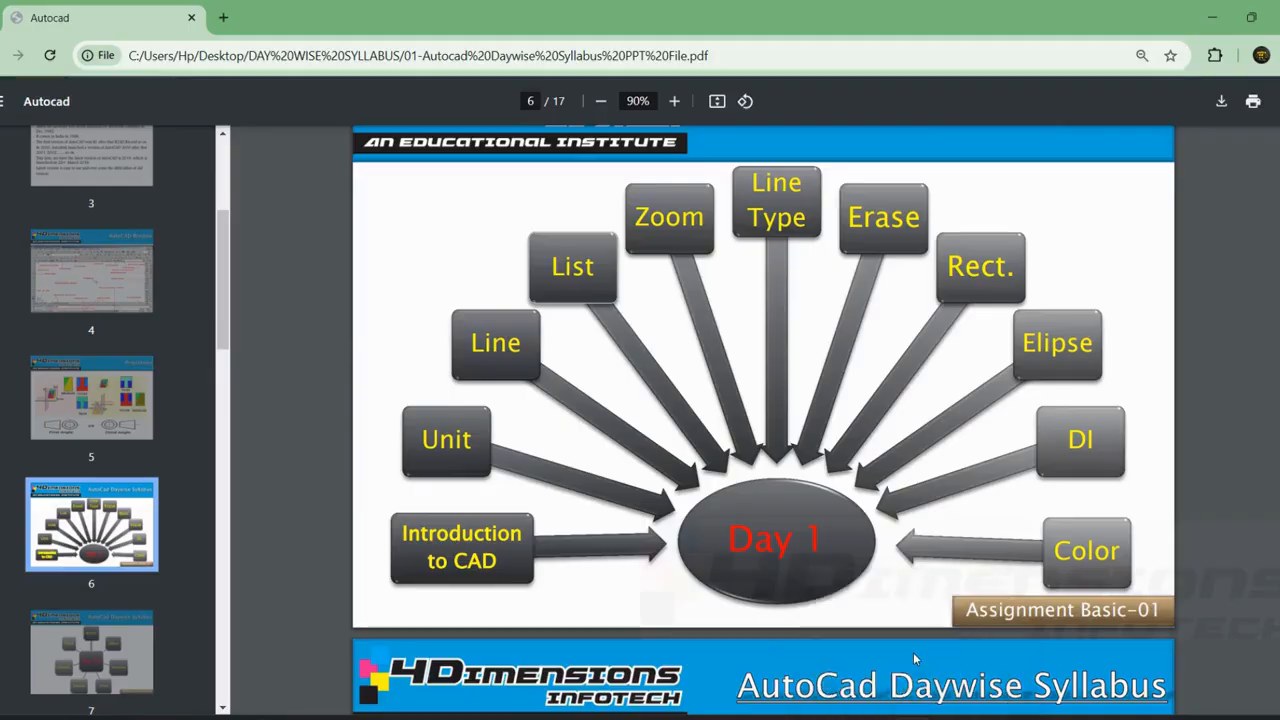
Switch back to the AutoCAD drawing and erase the large rectangle with the ERASE command.
click(914, 659)
mouse_move(872, 718)
click(775, 655)
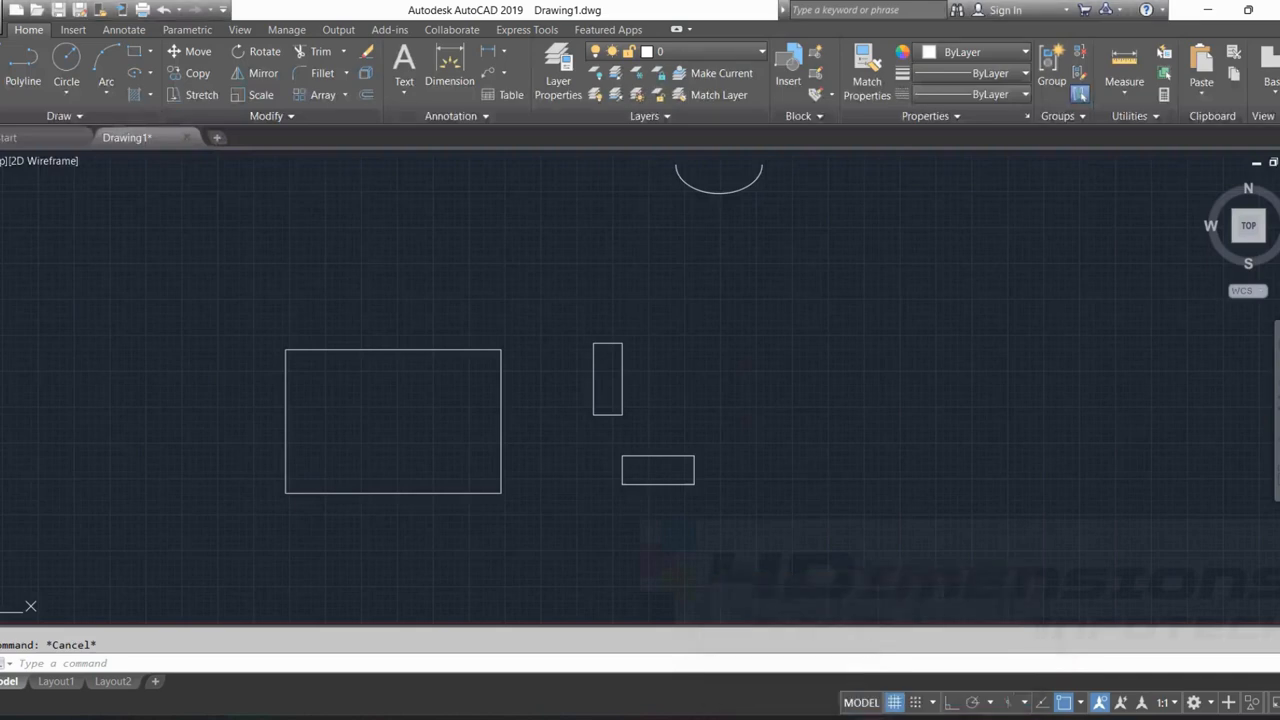
text(e)
key(Return)
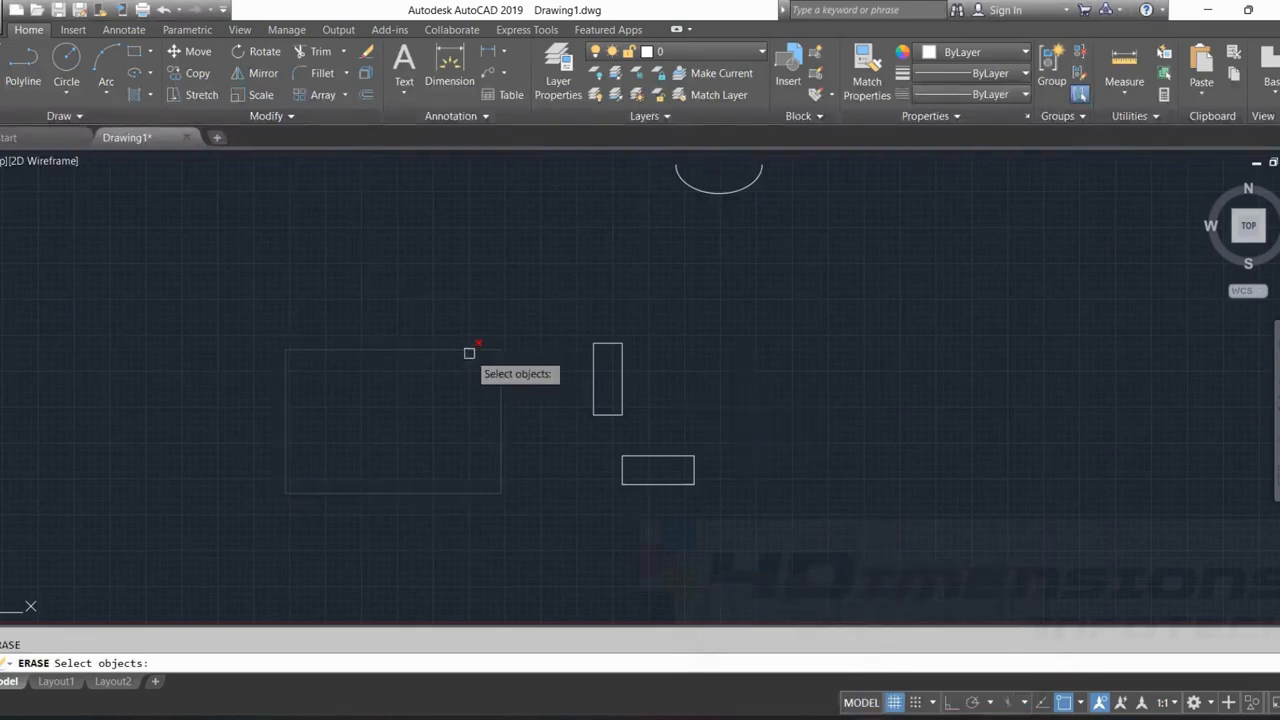
click(472, 350)
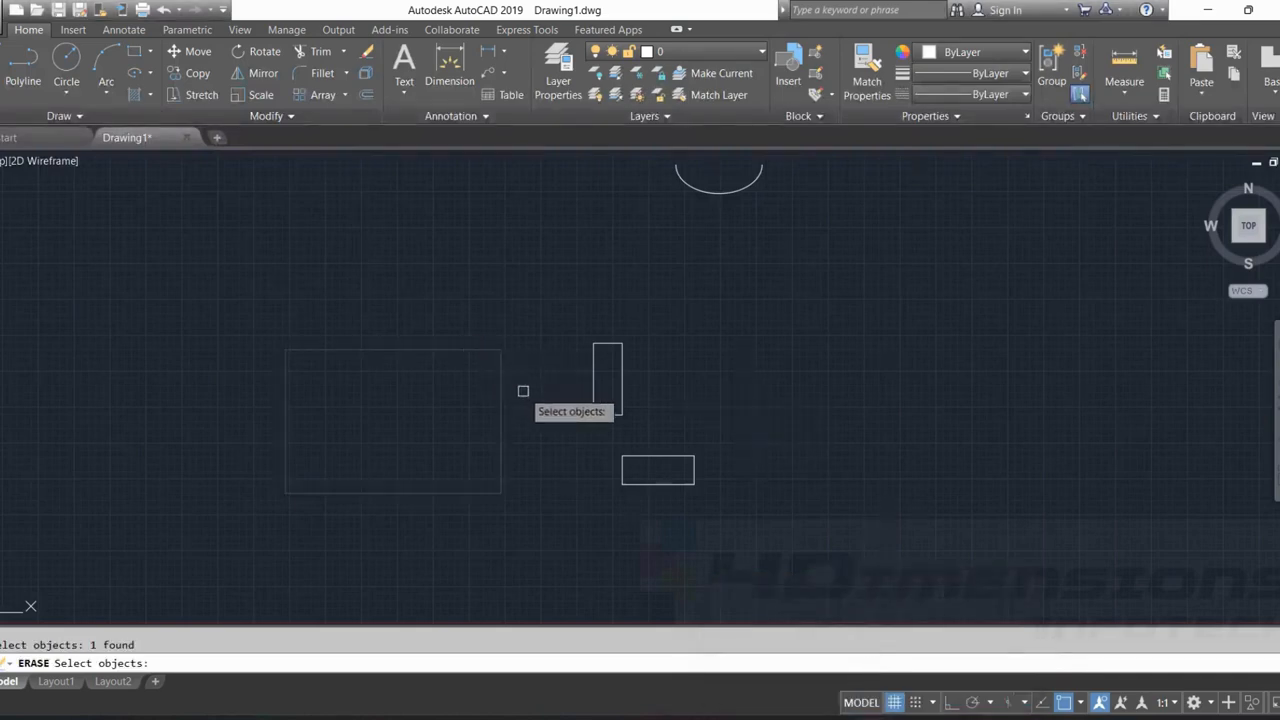
key(Return)
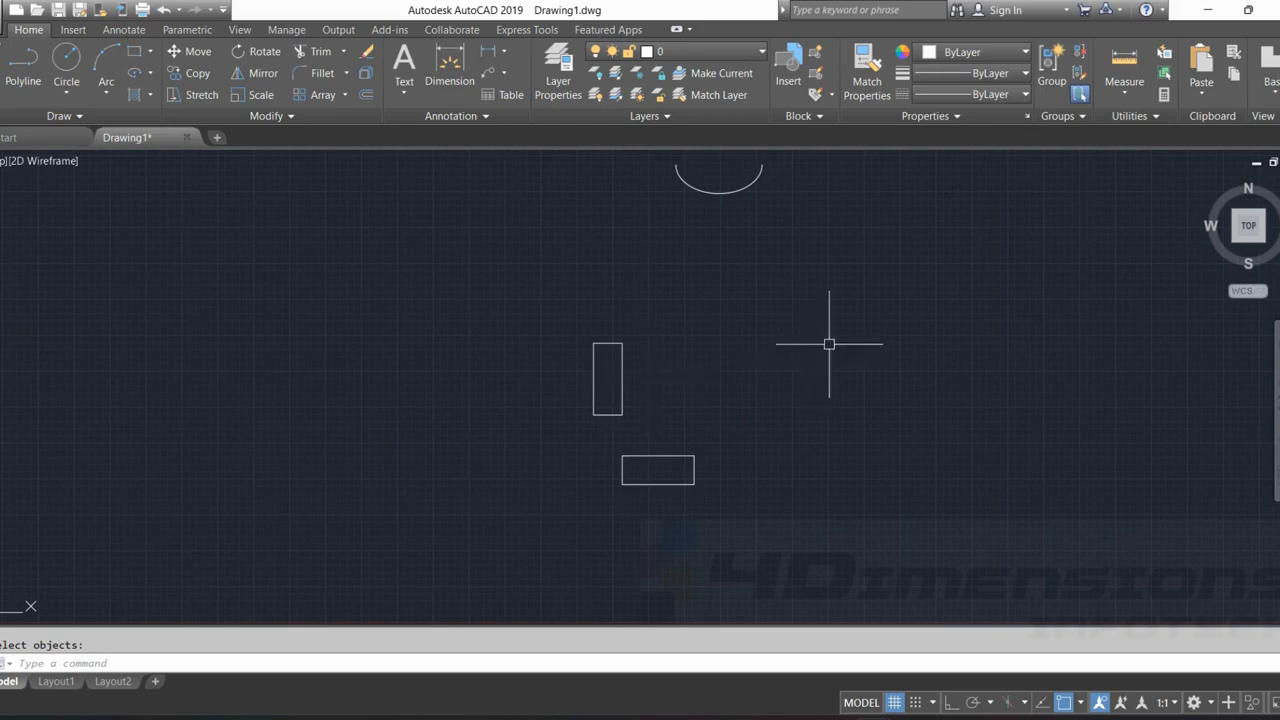
Erase the small horizontal rectangle below the upright one with the ERASE command.
text(e)
key(Return)
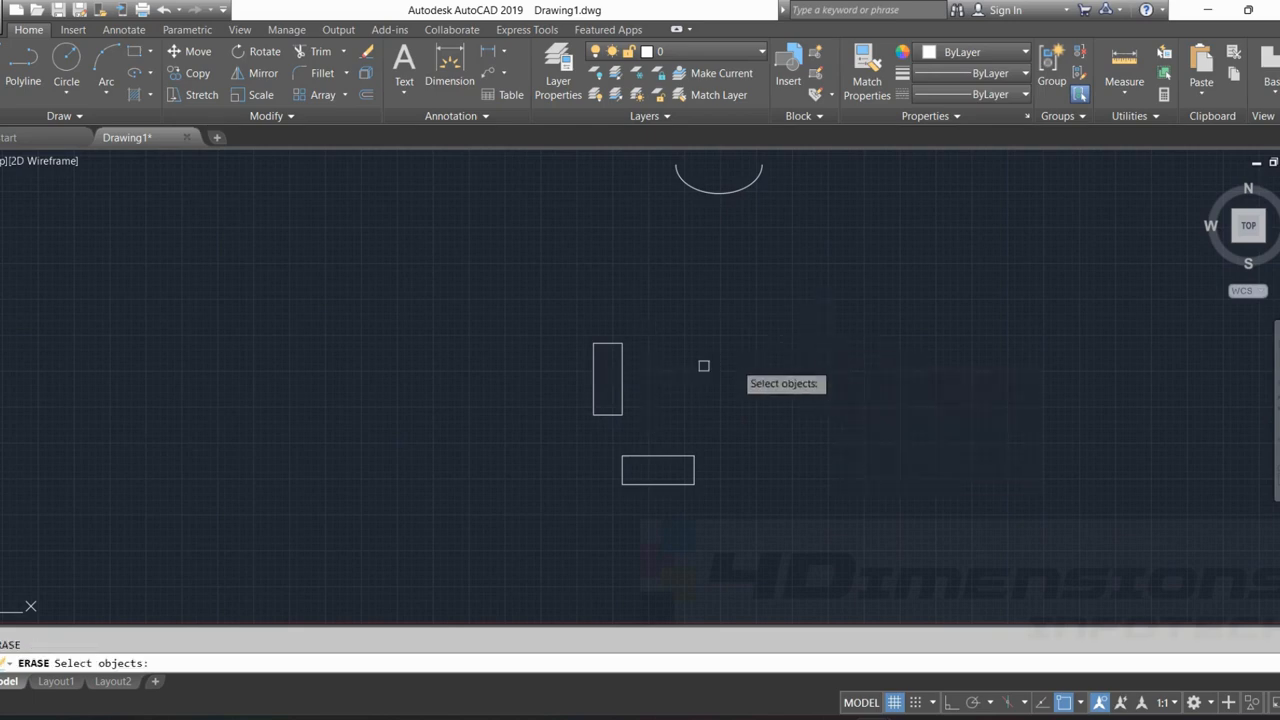
click(674, 457)
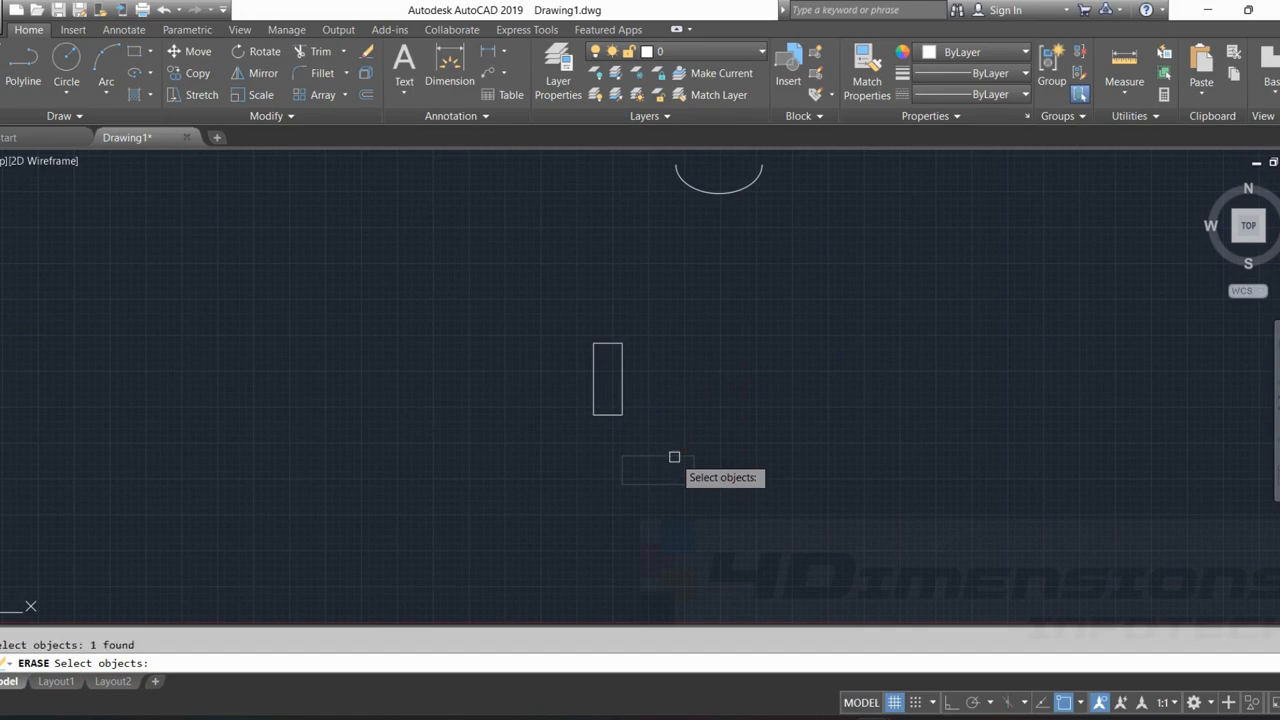
key(Return)
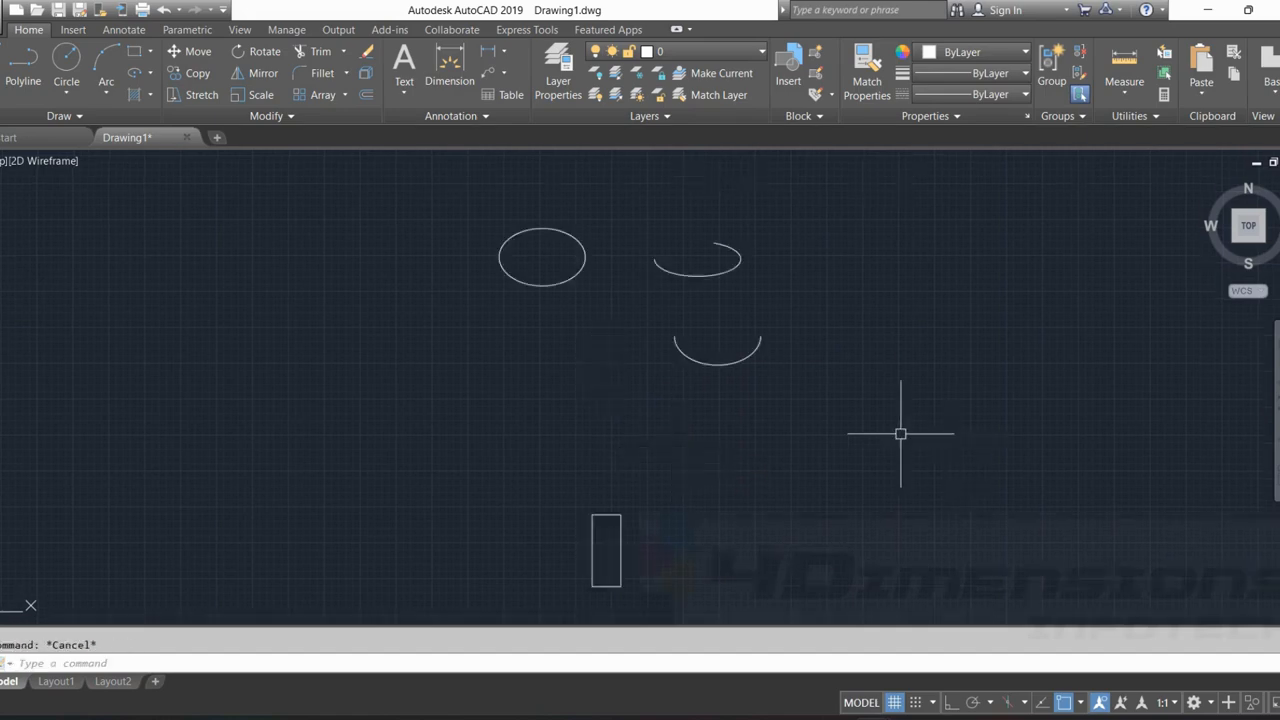
Delete the full ellipse beside the two elliptical arcs by selecting it first, without starting the ERASE command.
click(548, 231)
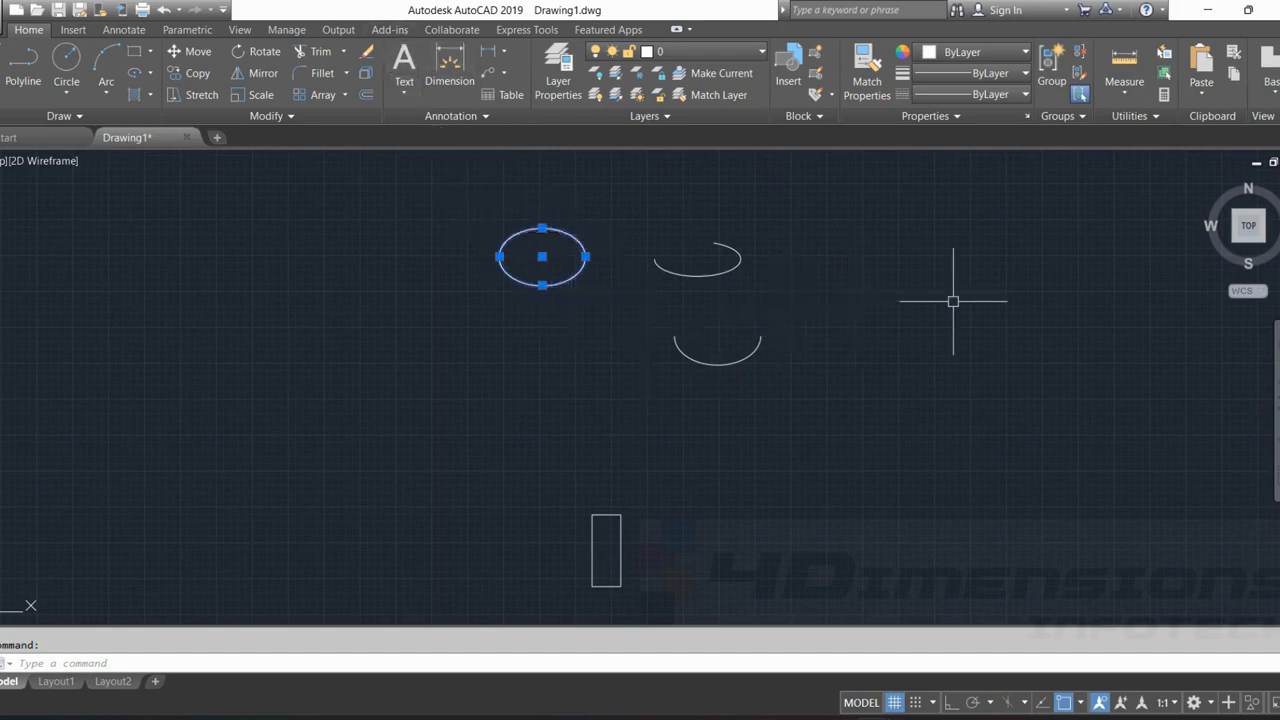
key(Delete)
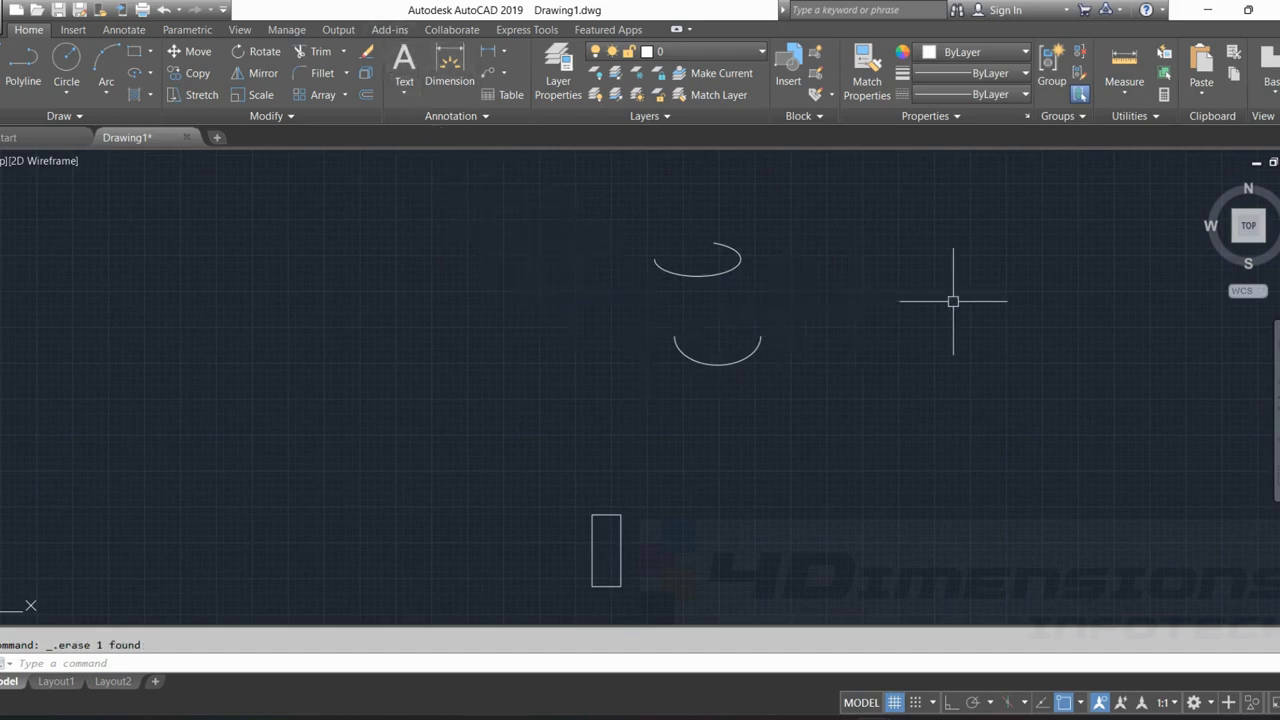
key(Escape)
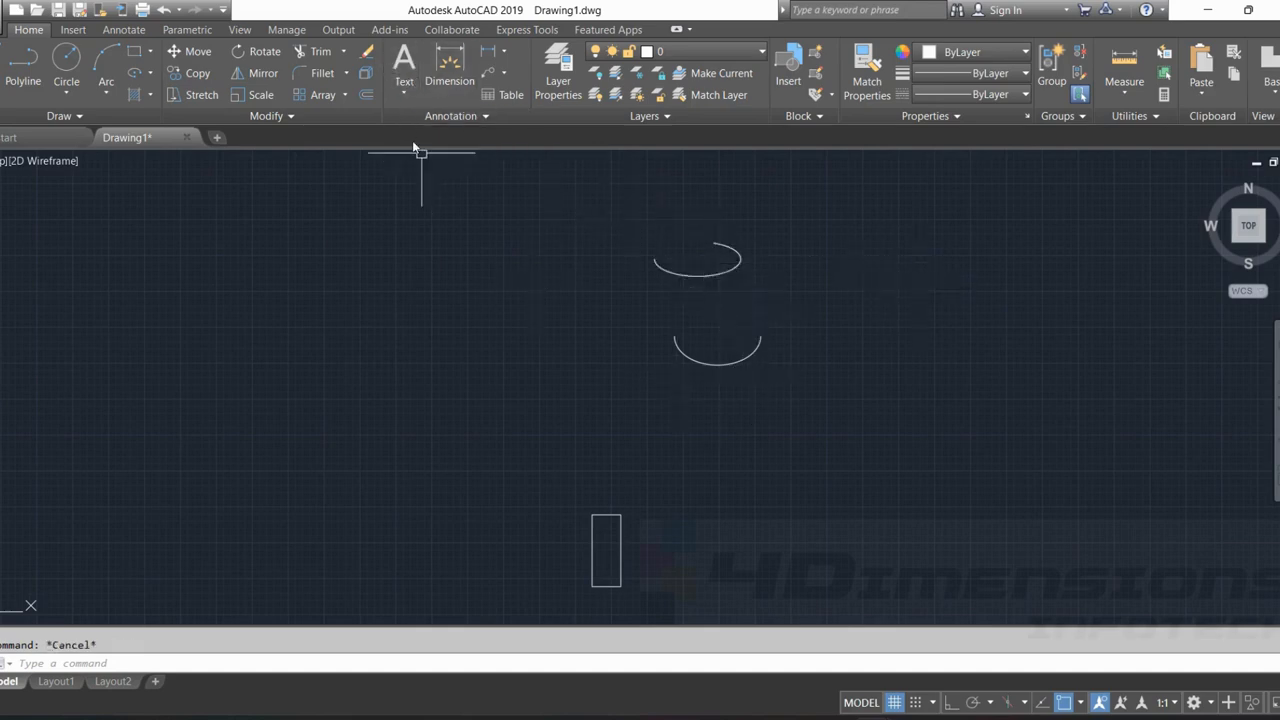
click(367, 52)
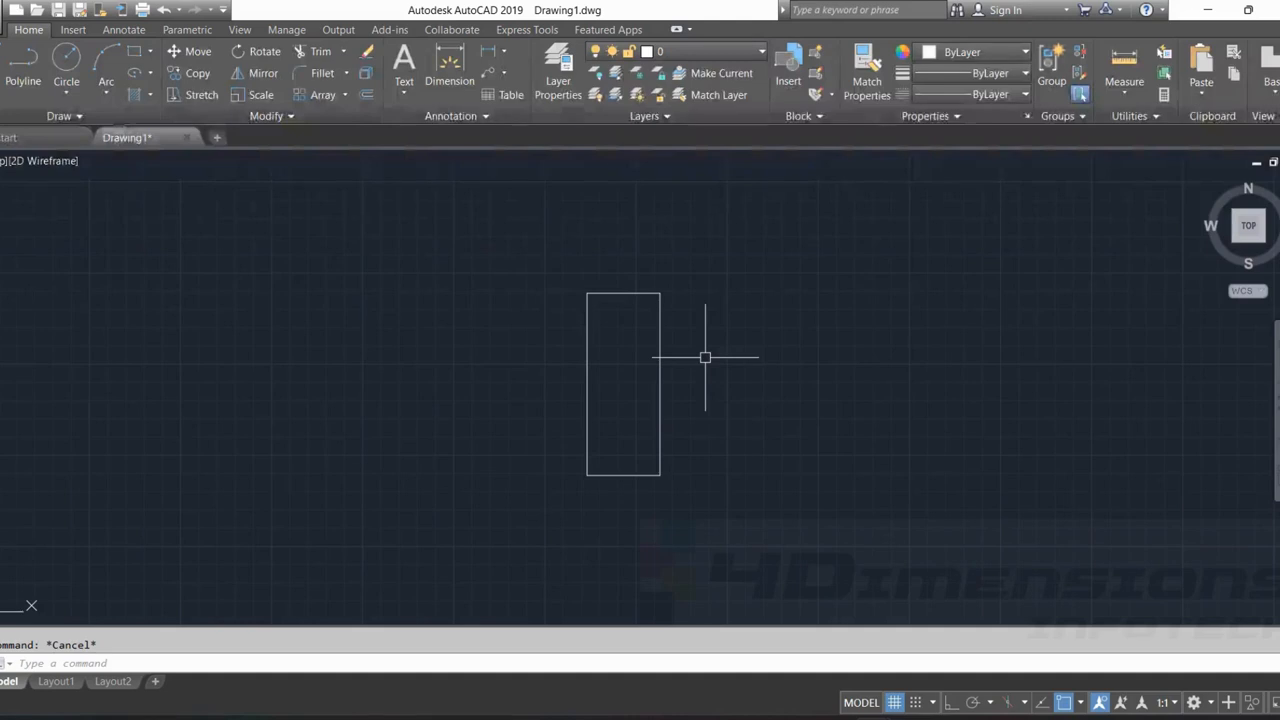
Measure the width of the remaining upright rectangle along its top edge with the DIST command.
text(DI)
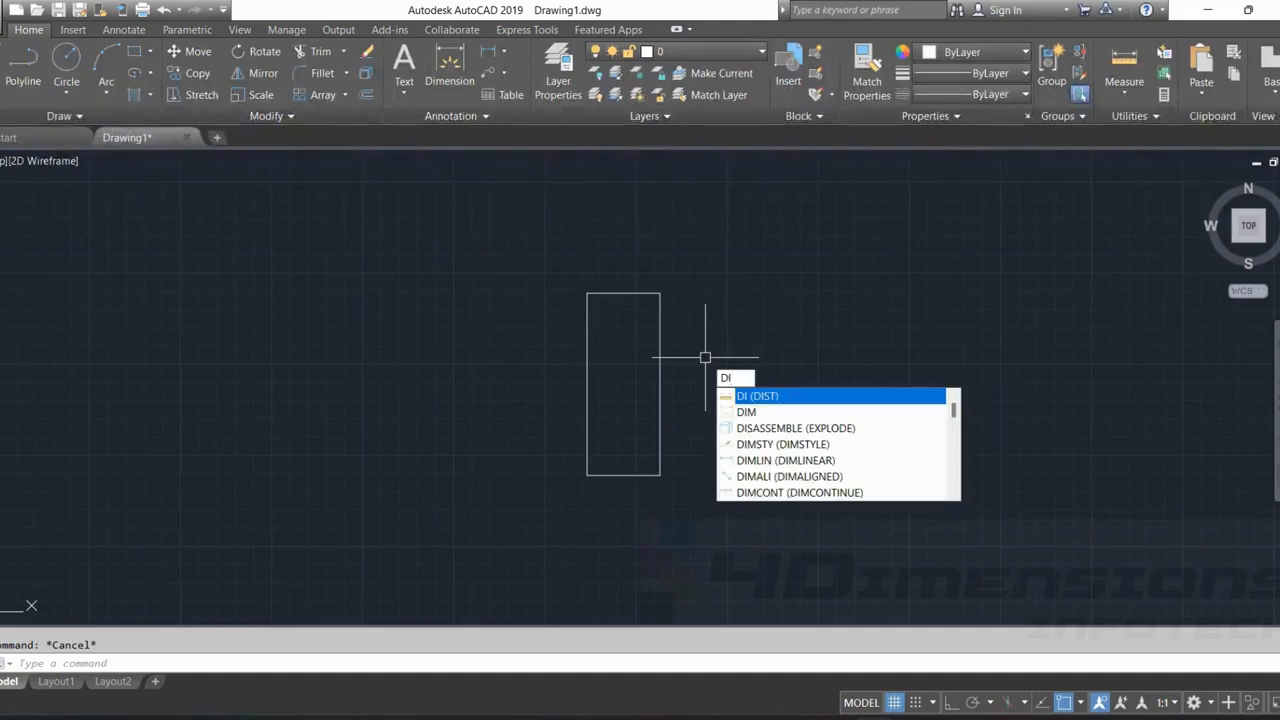
key(Return)
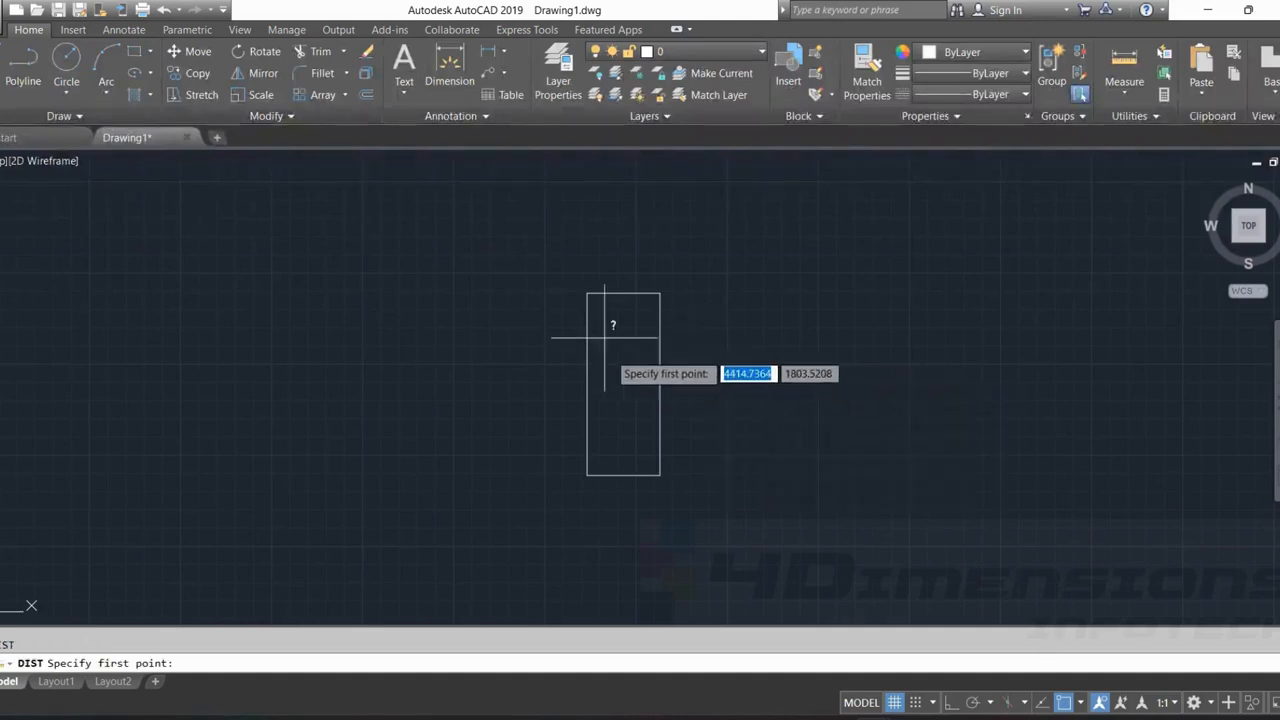
click(587, 293)
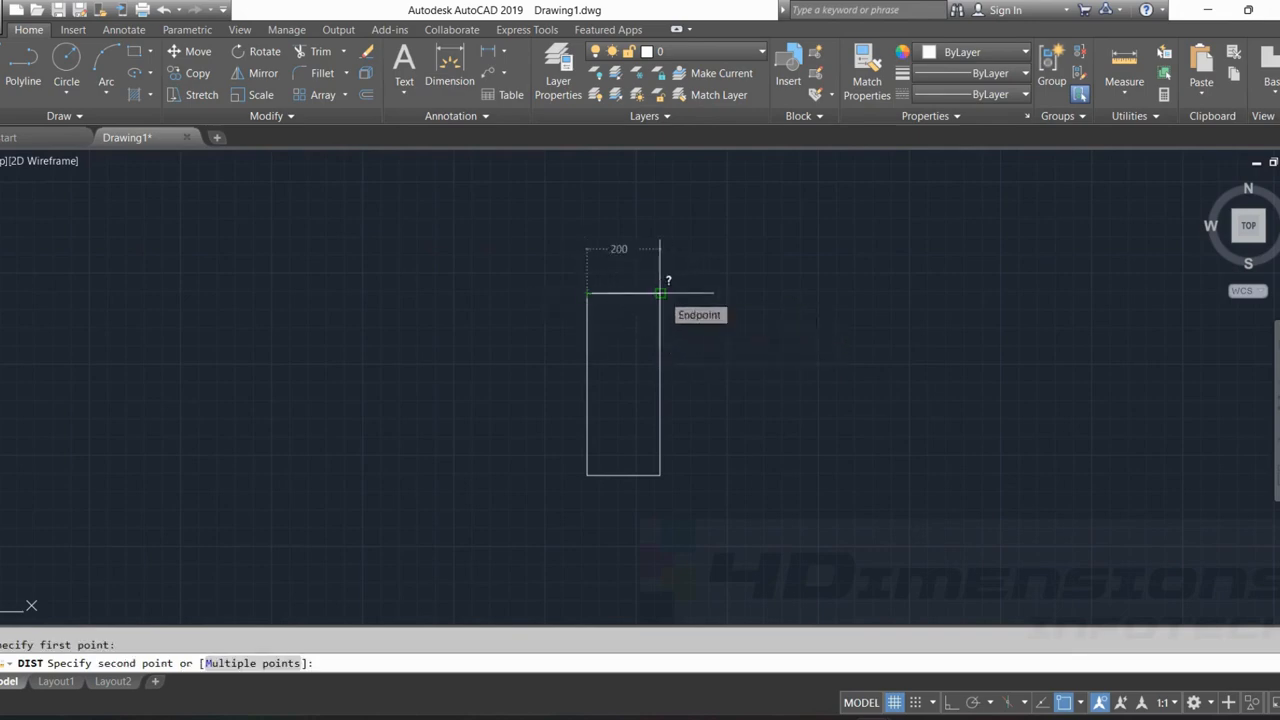
click(660, 293)
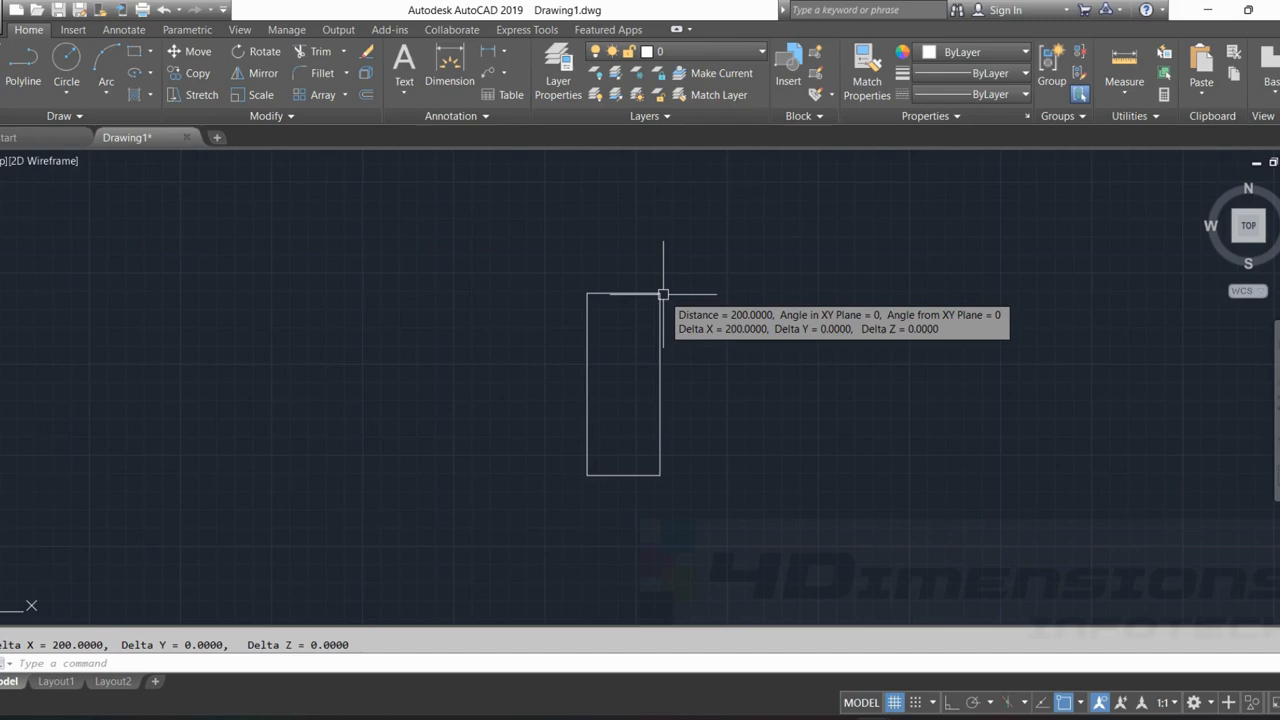
Draw a single slanted line about 752 units long at about 15° in the empty area left of the upright rectangle.
middle_drag(260, 324, 504, 322)
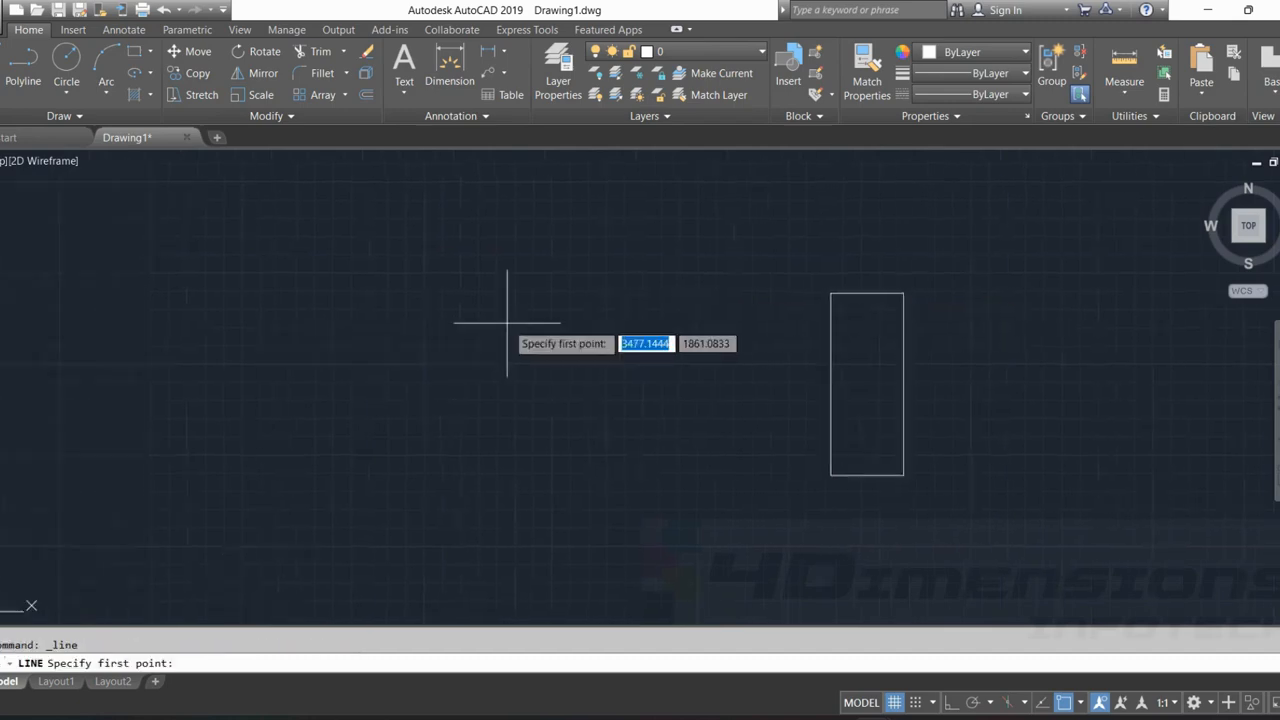
scroll(508, 322, up, 2)
middle_drag(338, 300, 645, 315)
click(393, 335)
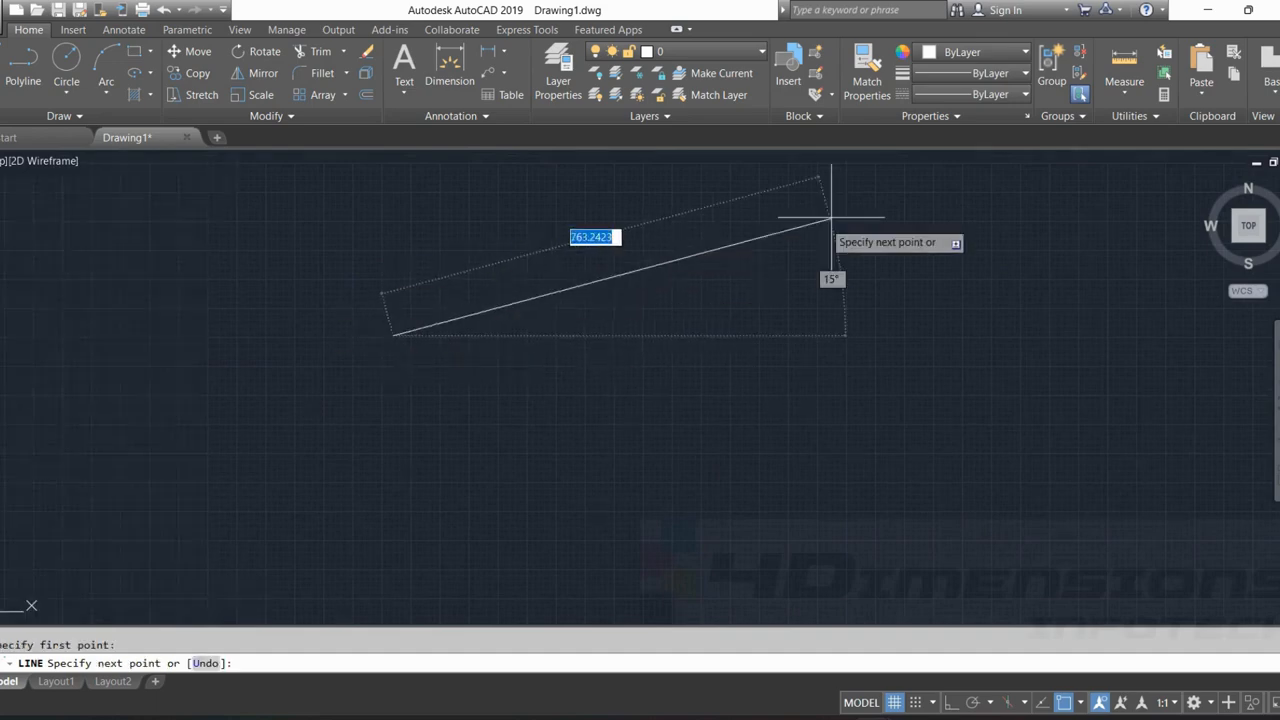
click(840, 213)
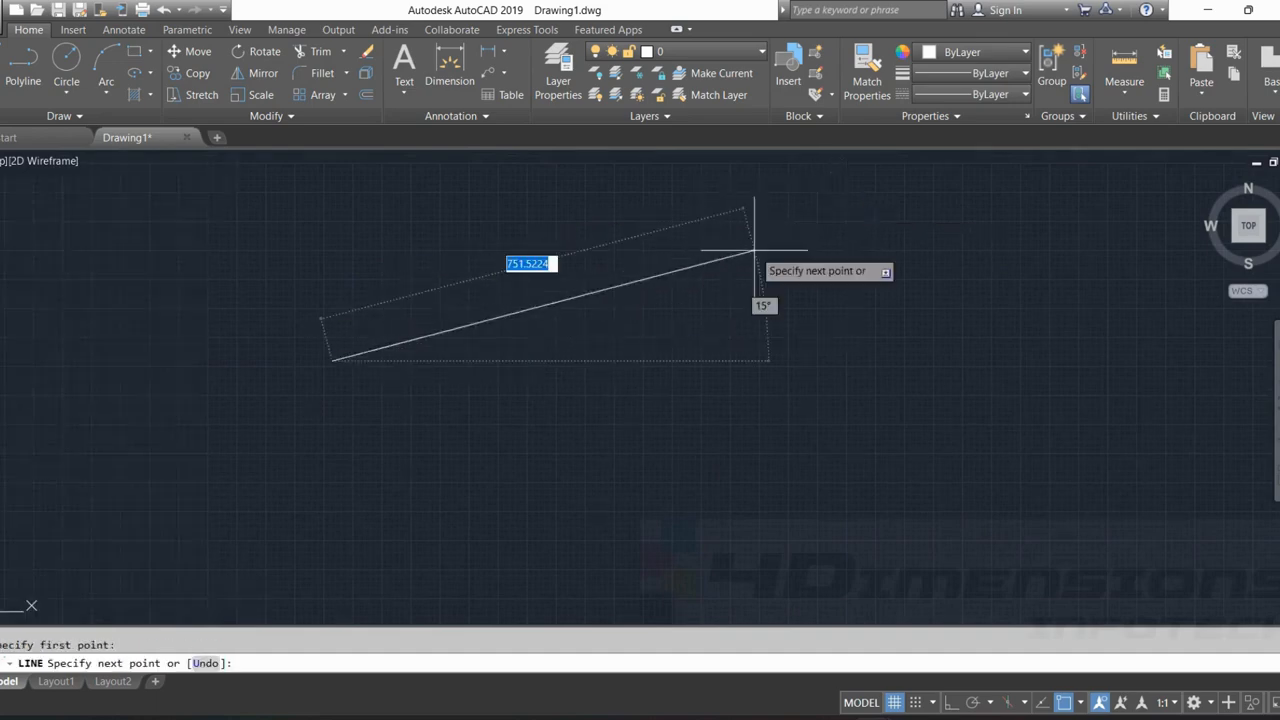
click(755, 250)
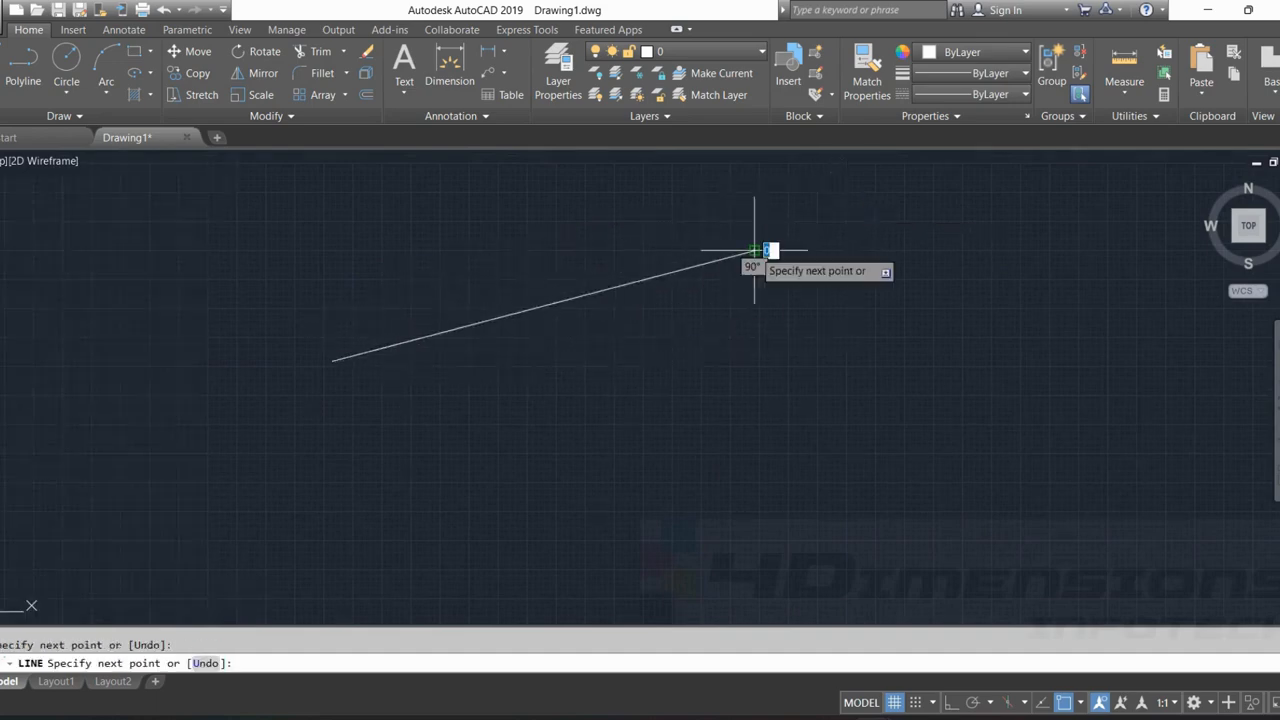
key(Escape)
Measure the slanted line from its lower-left endpoint to its upper-right endpoint with DIST, including its X and Y offsets.
text(di)
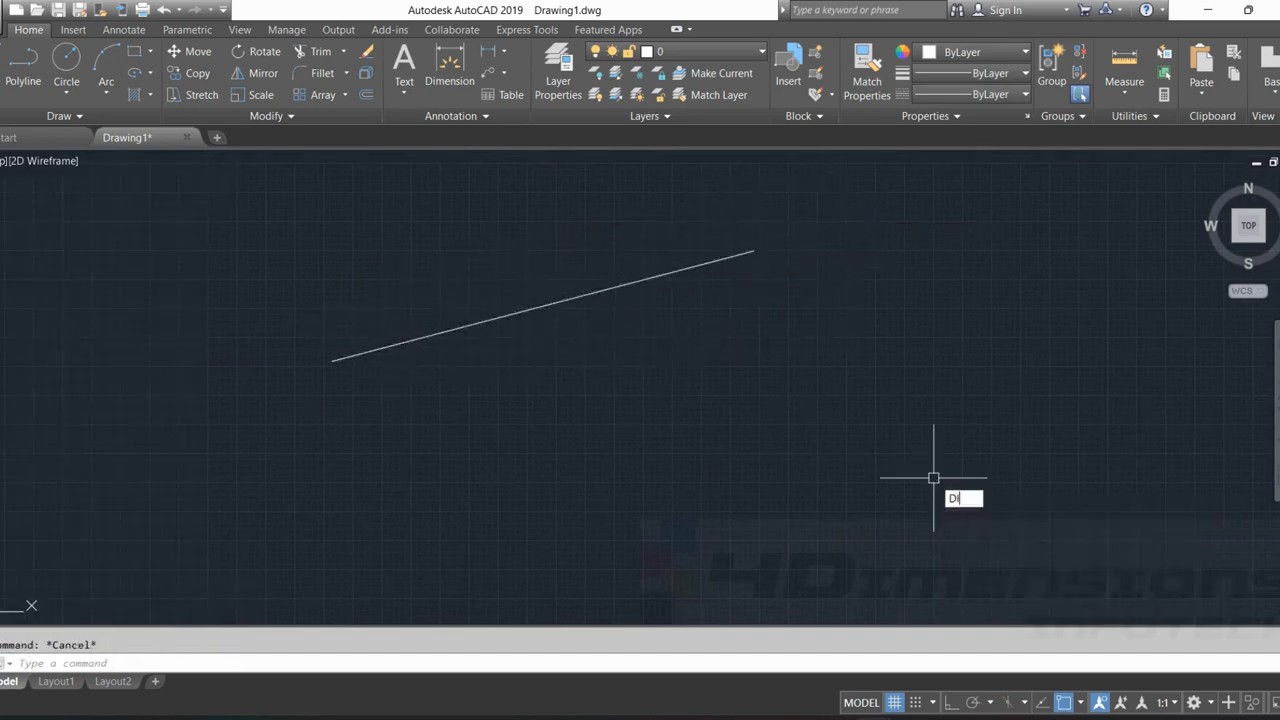
key(Return)
click(334, 357)
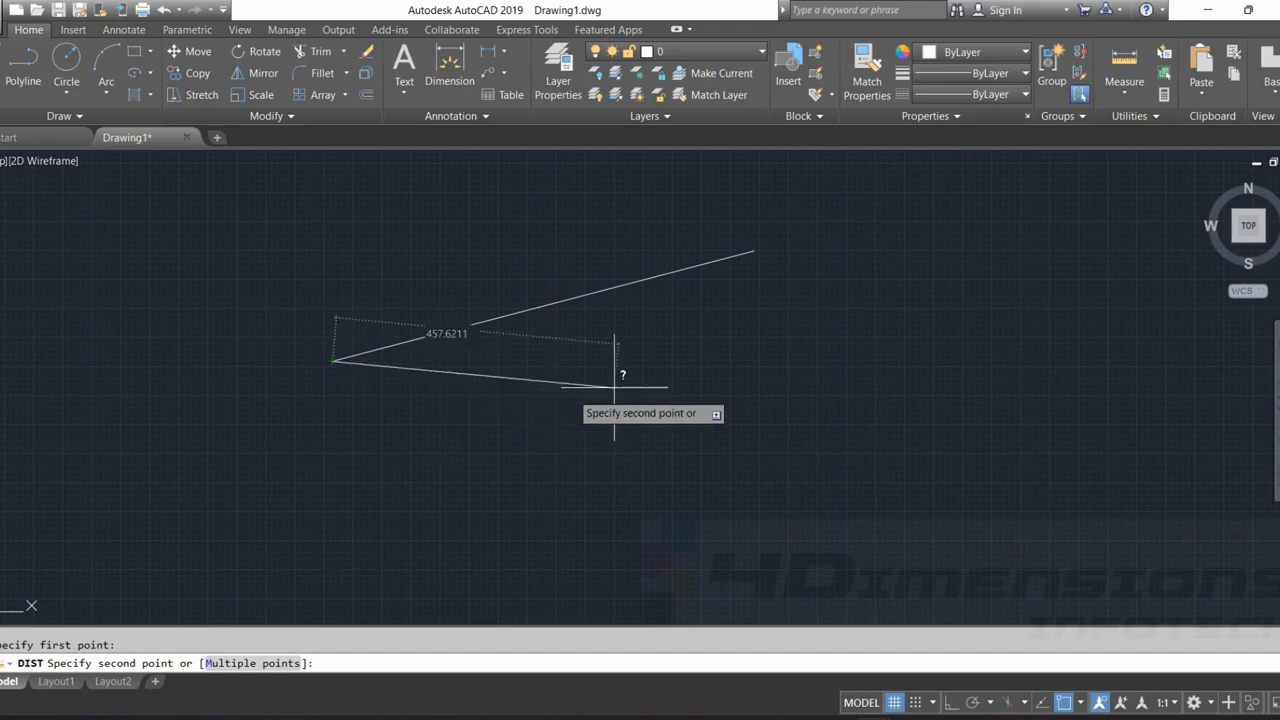
click(750, 252)
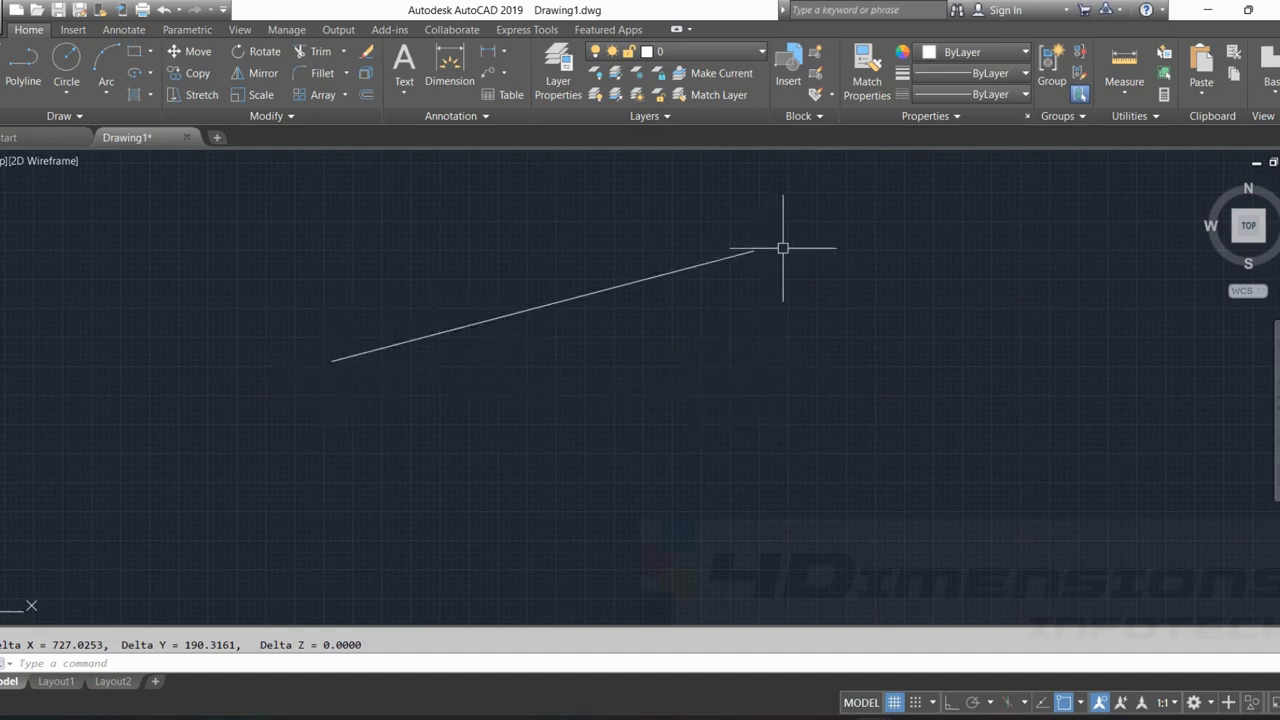
mouse_move(755, 252)
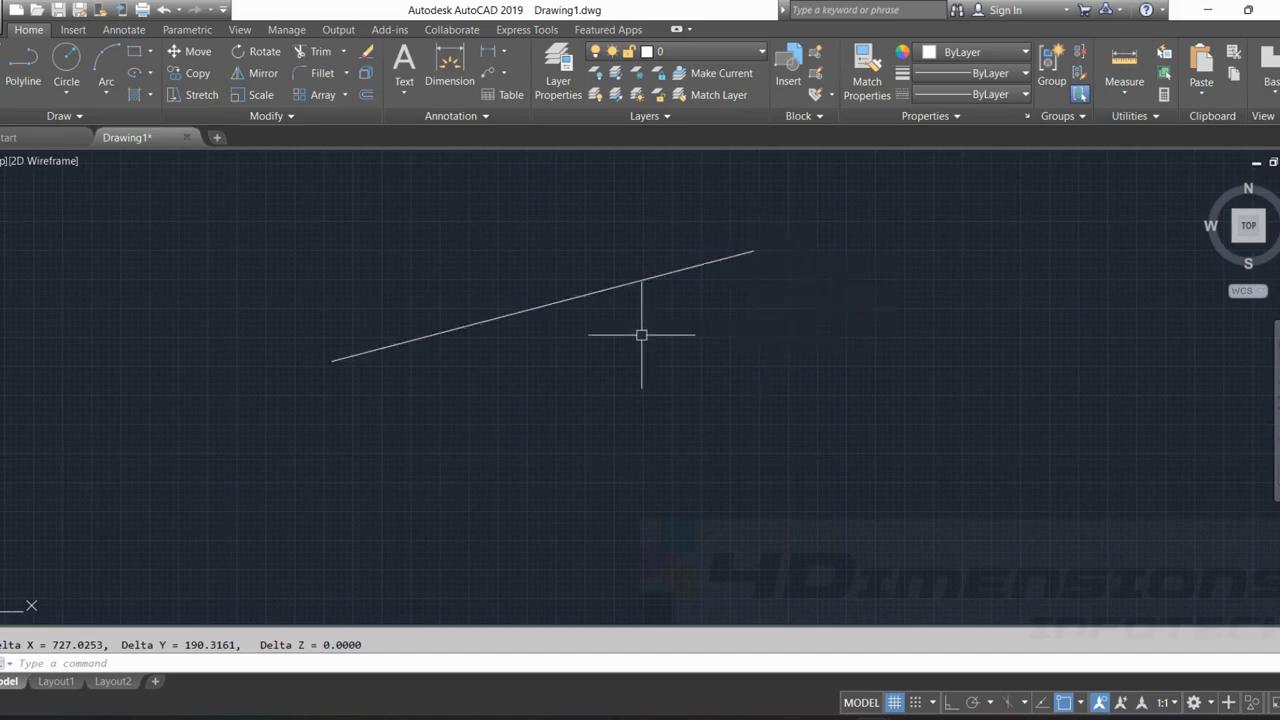
key(Escape)
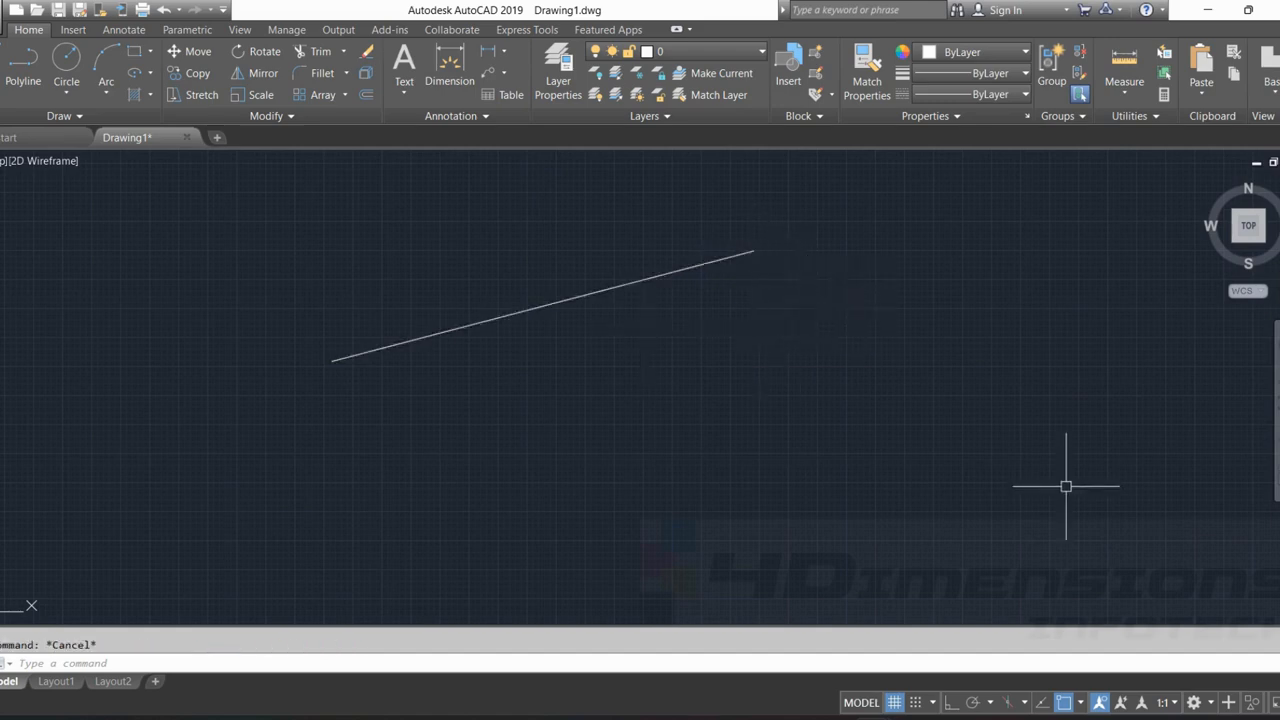
scroll(1066, 487, down, 2)
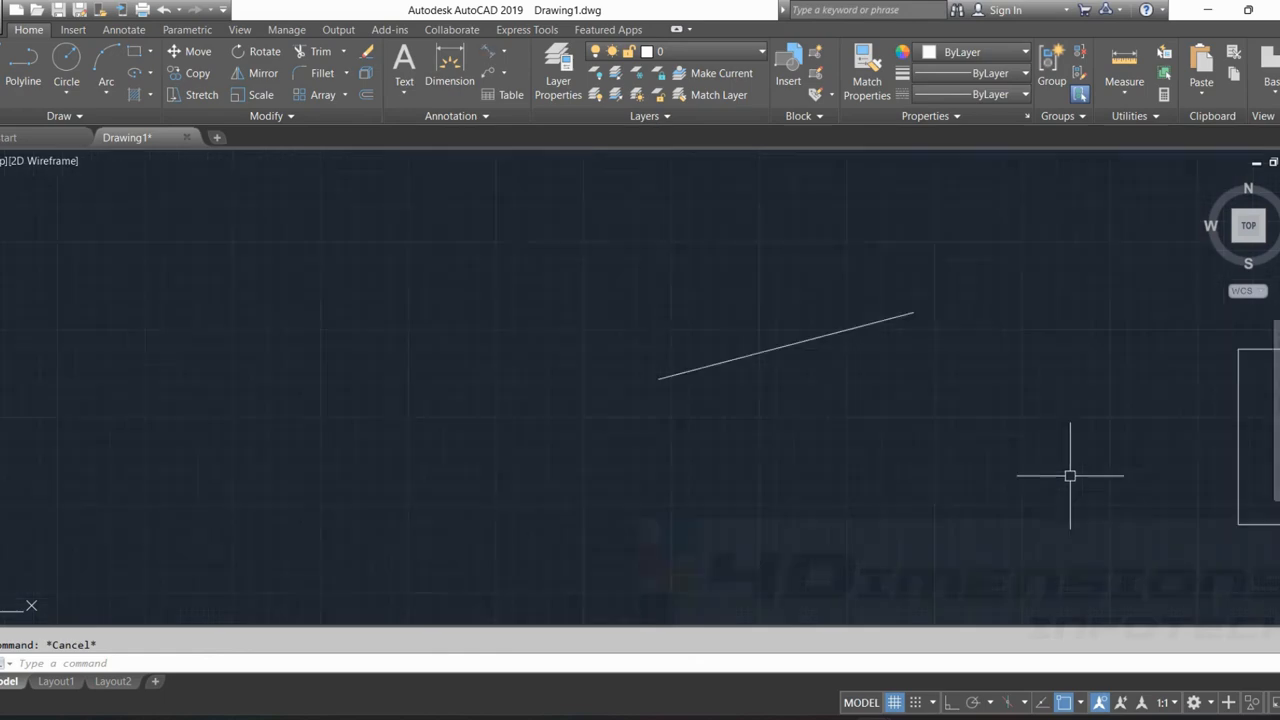